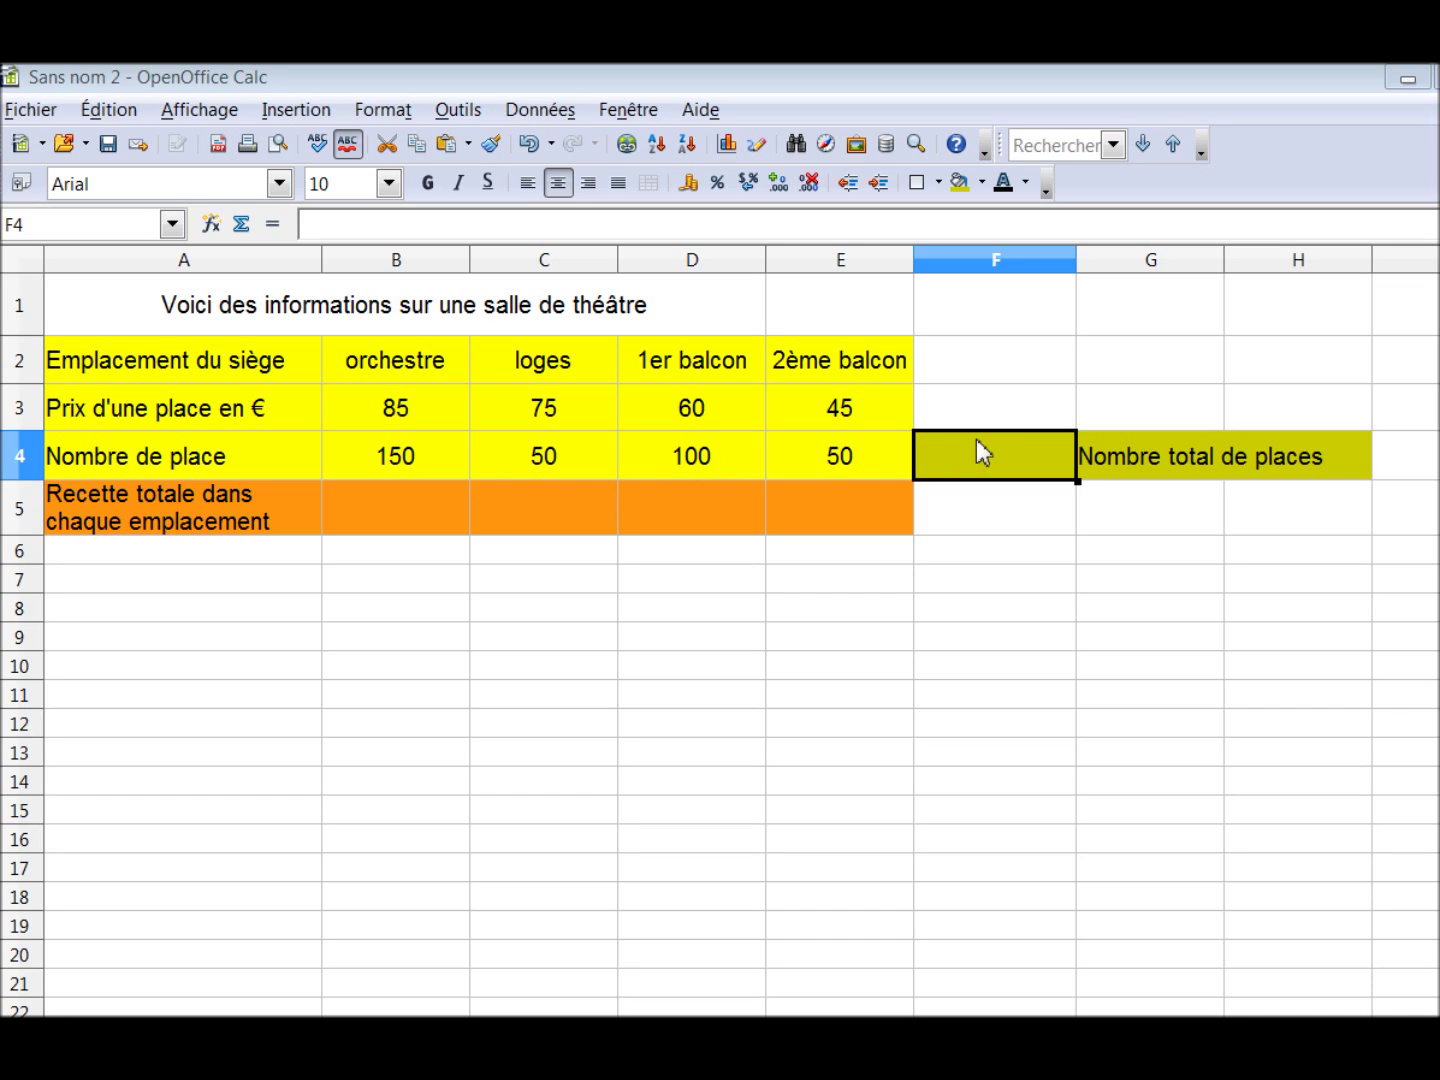
Enter the total number of seats in F4 with the formula =B4+C4+D4+E4, and clear the cell again
click(273, 224)
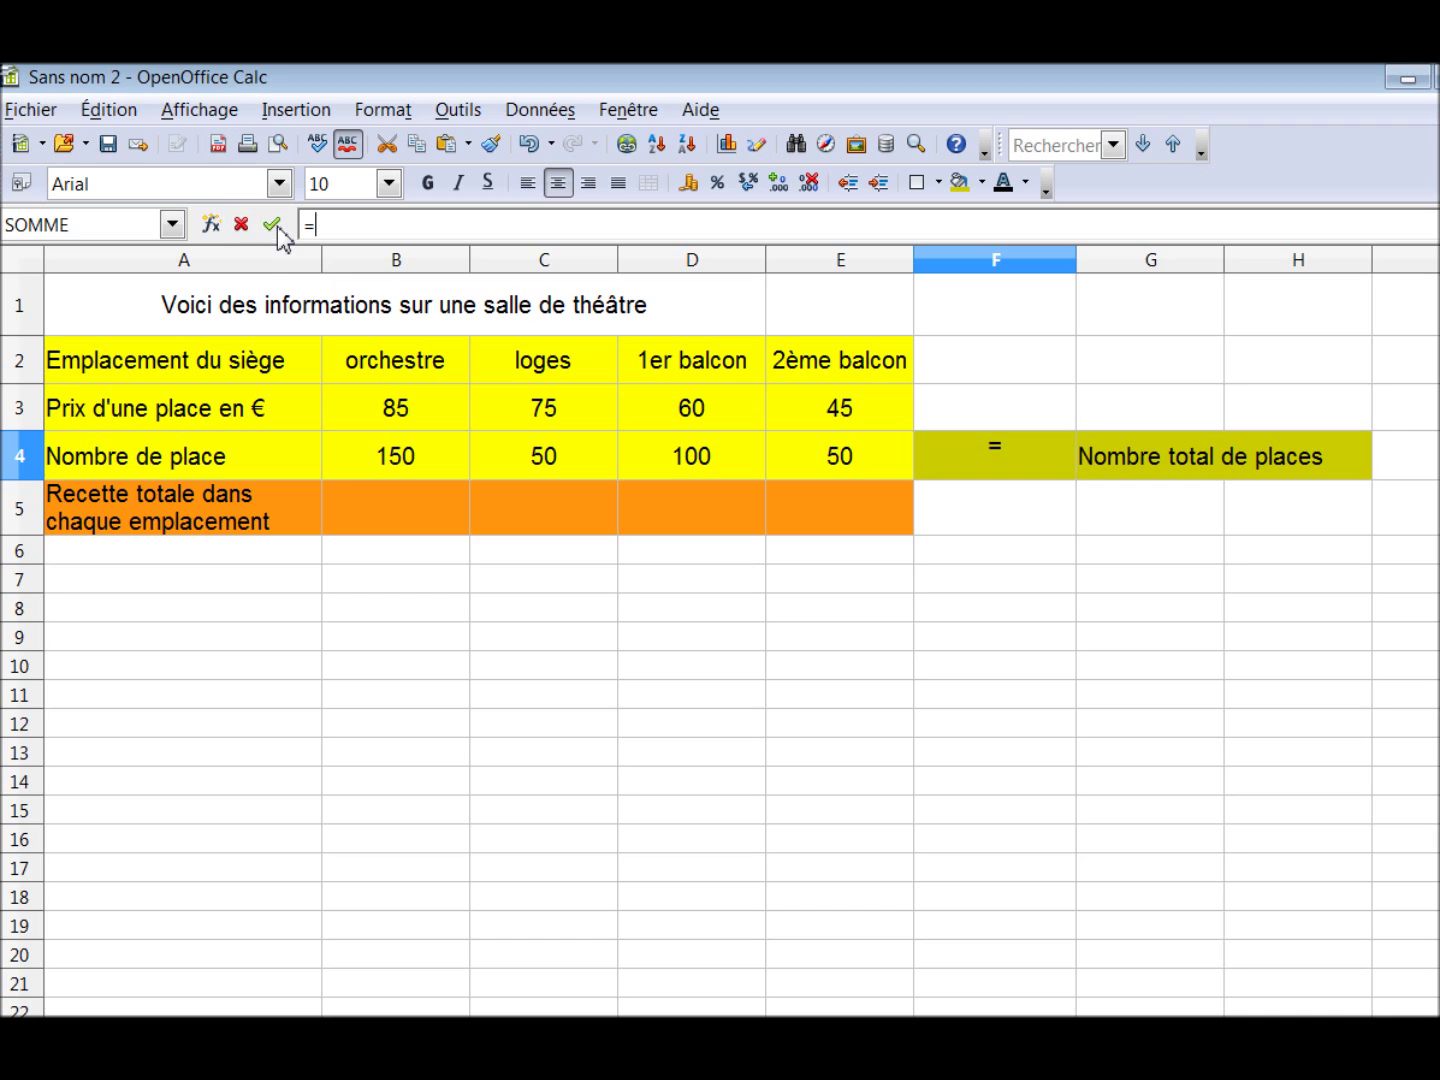
click(399, 463)
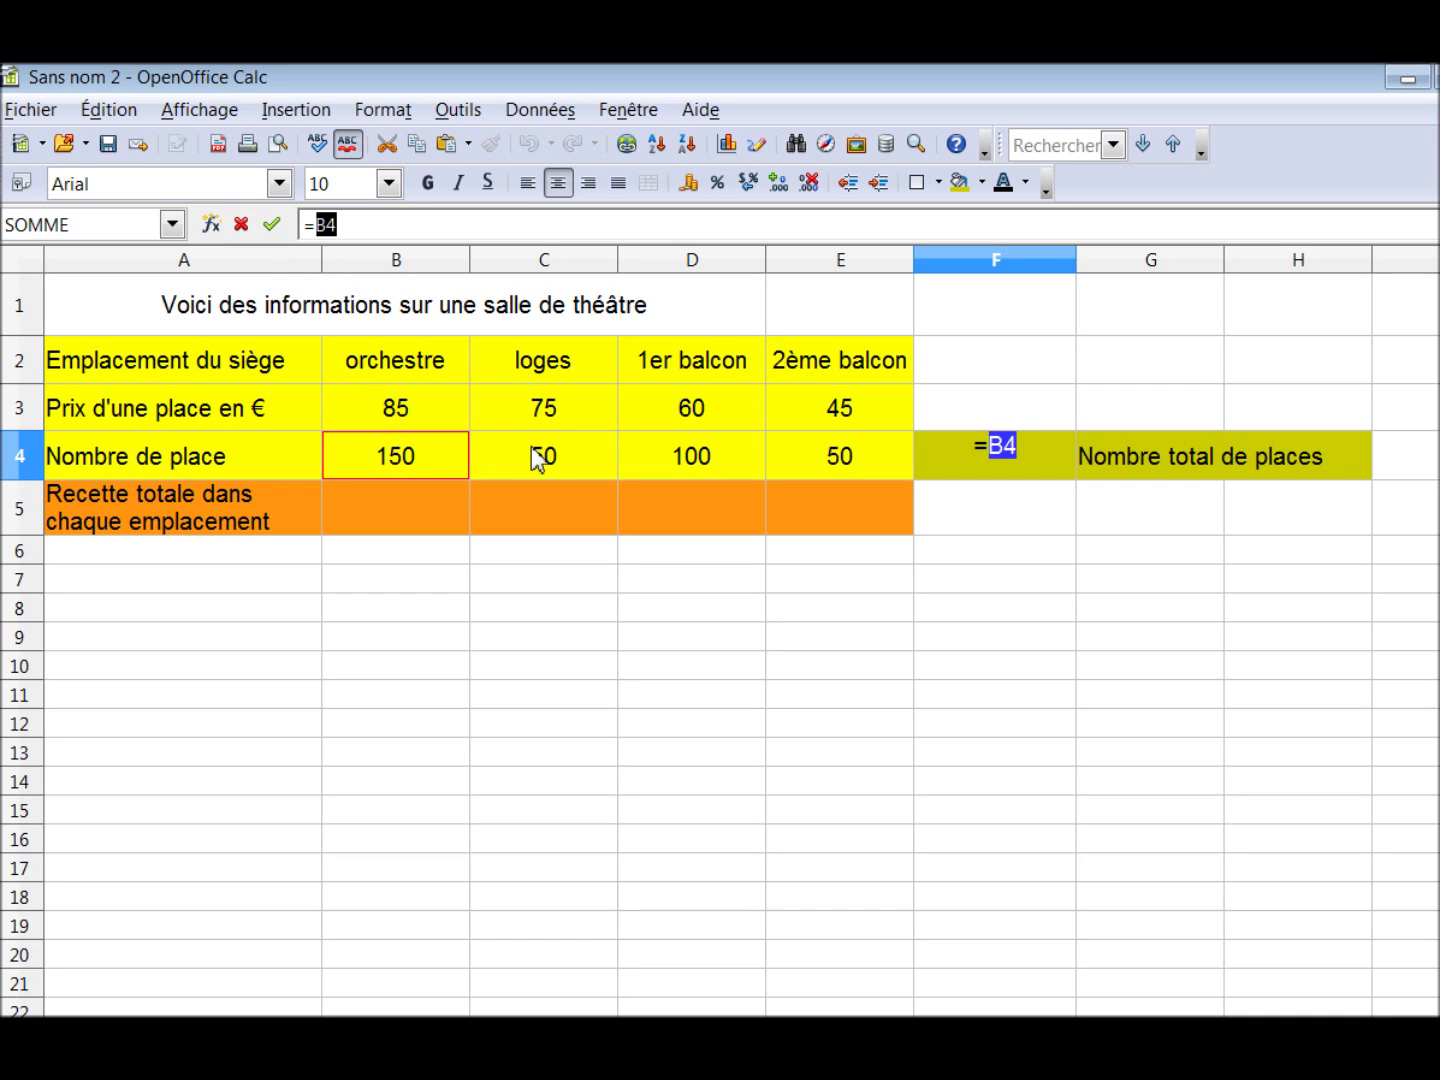
text(+)
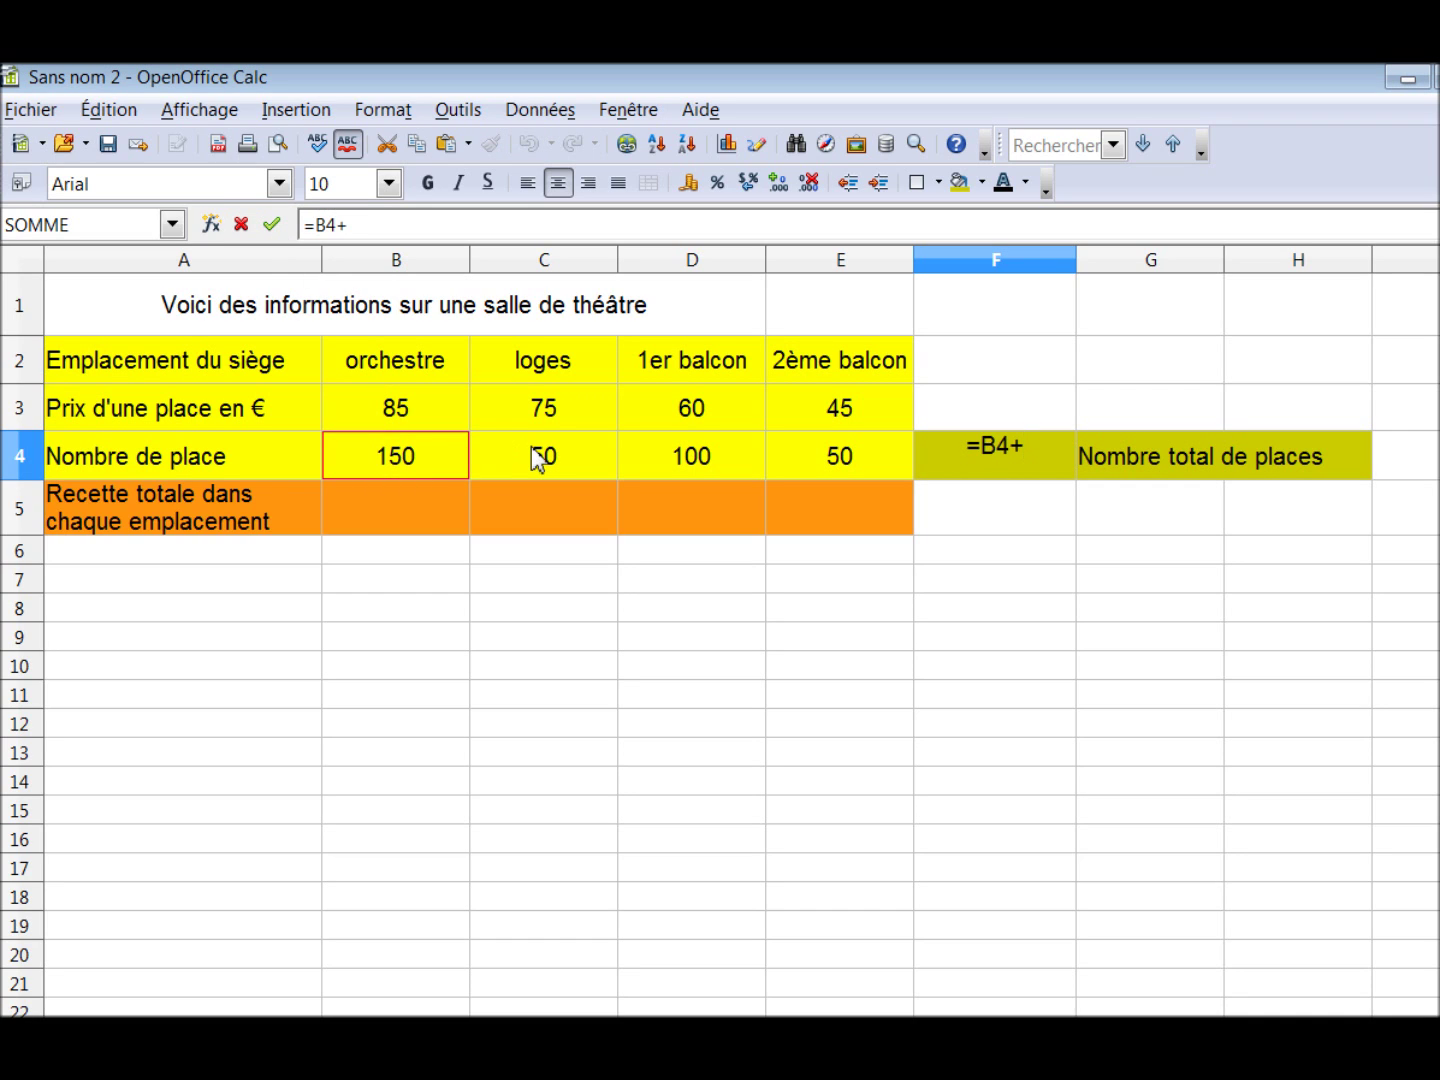
click(538, 457)
text(+)
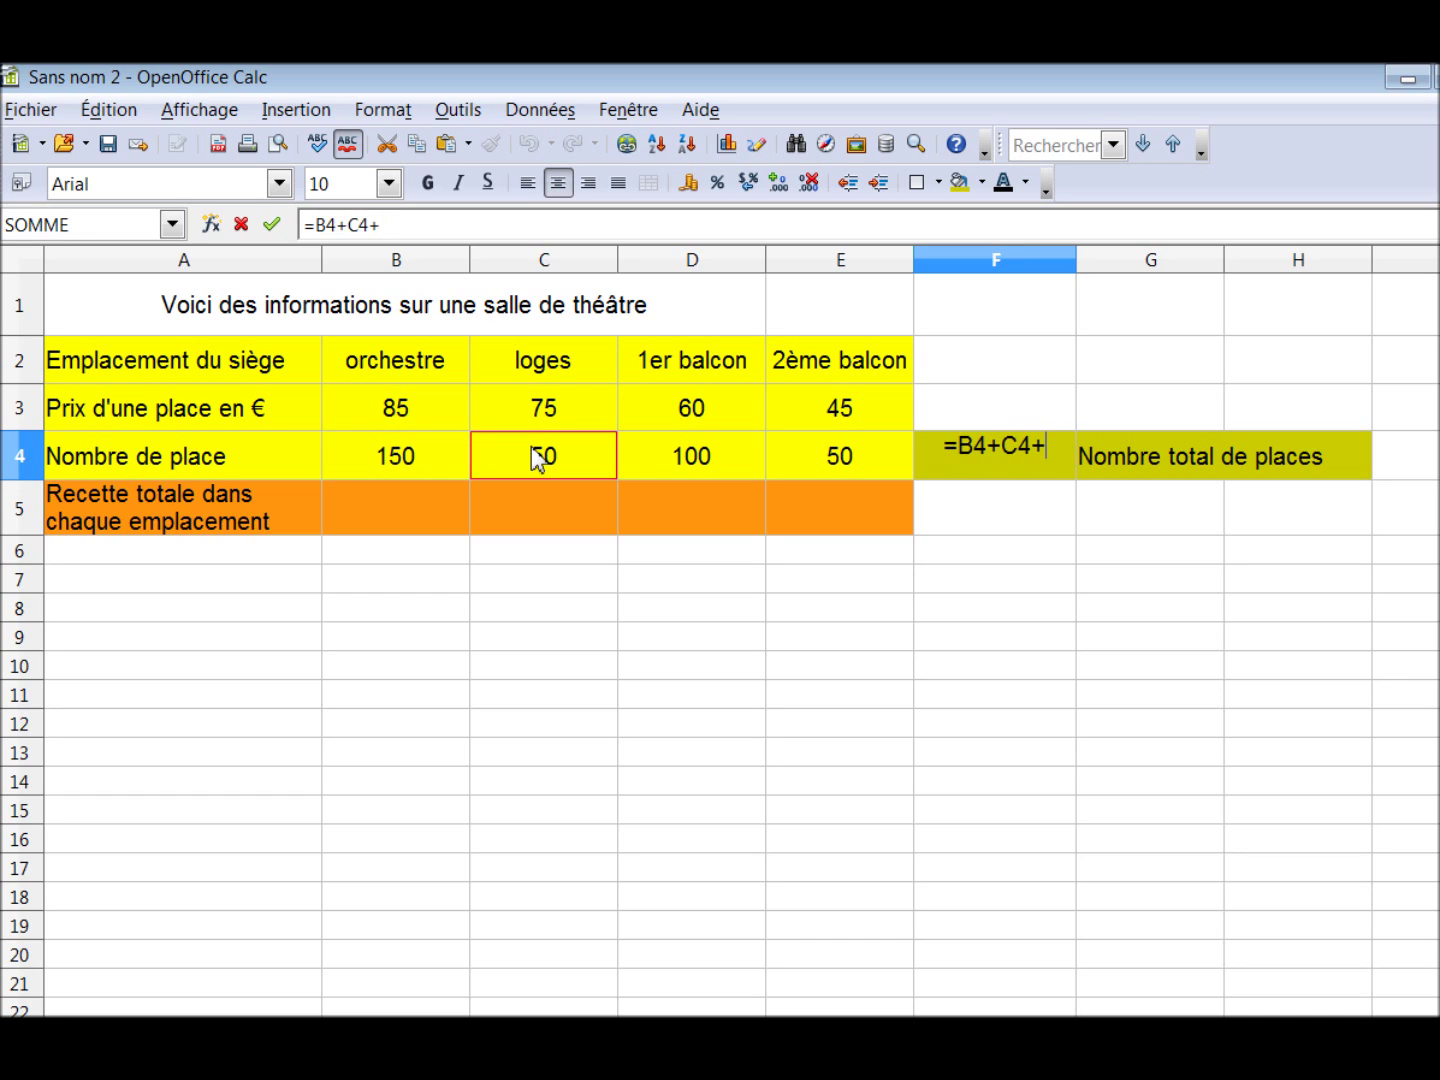
click(694, 457)
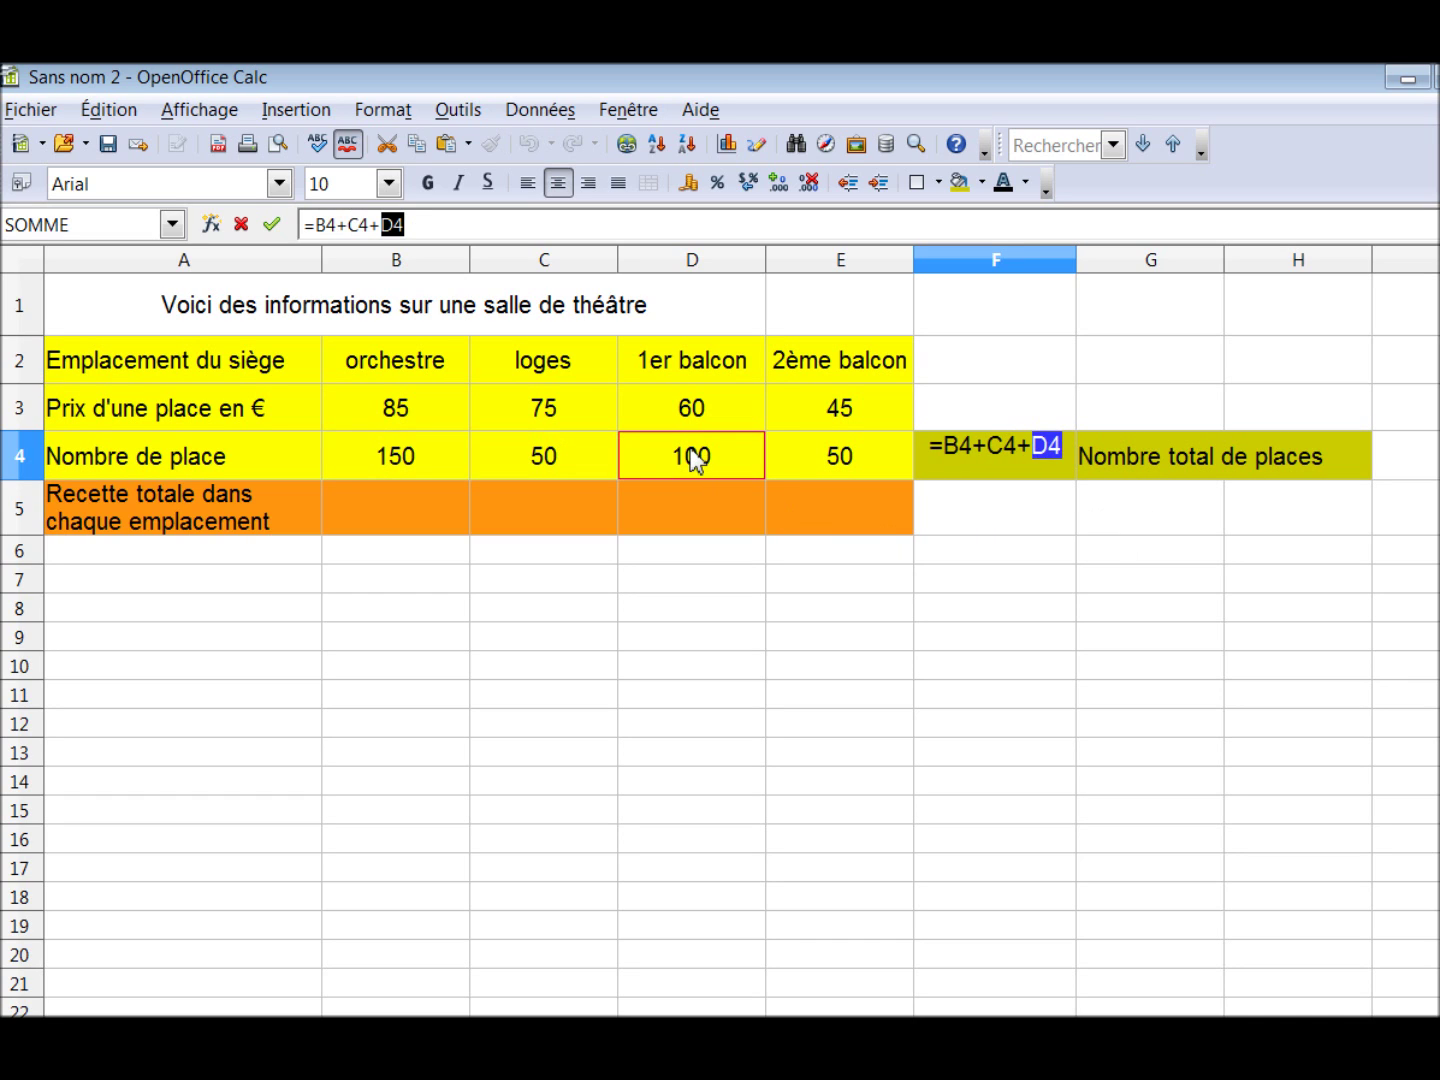
text(+)
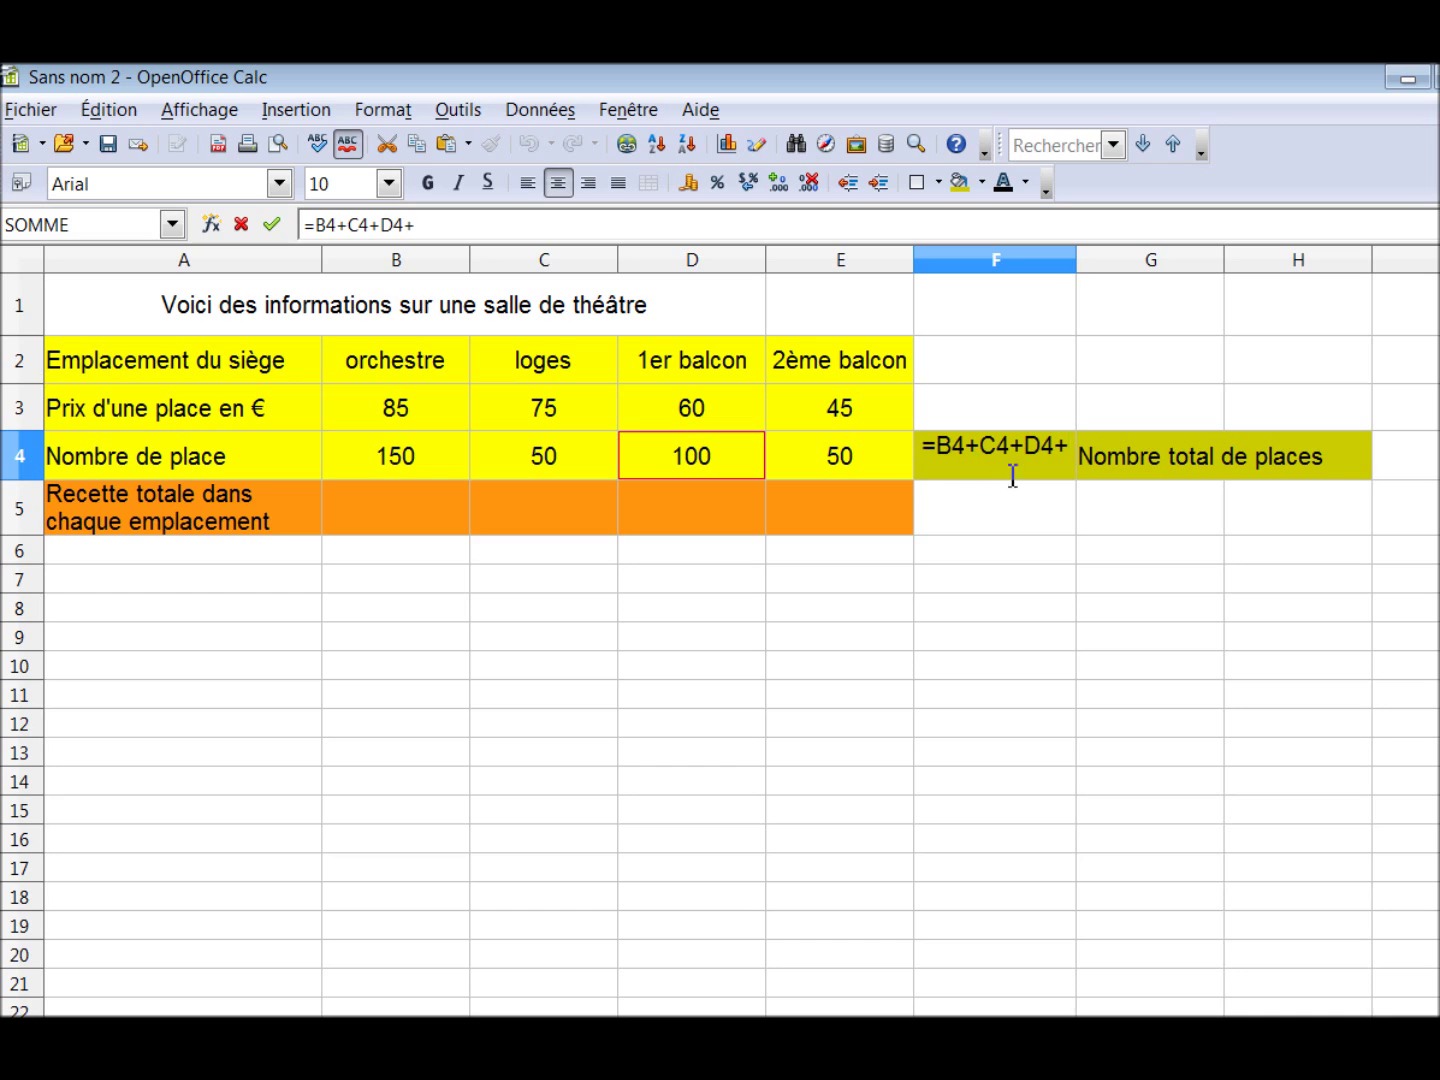
click(845, 466)
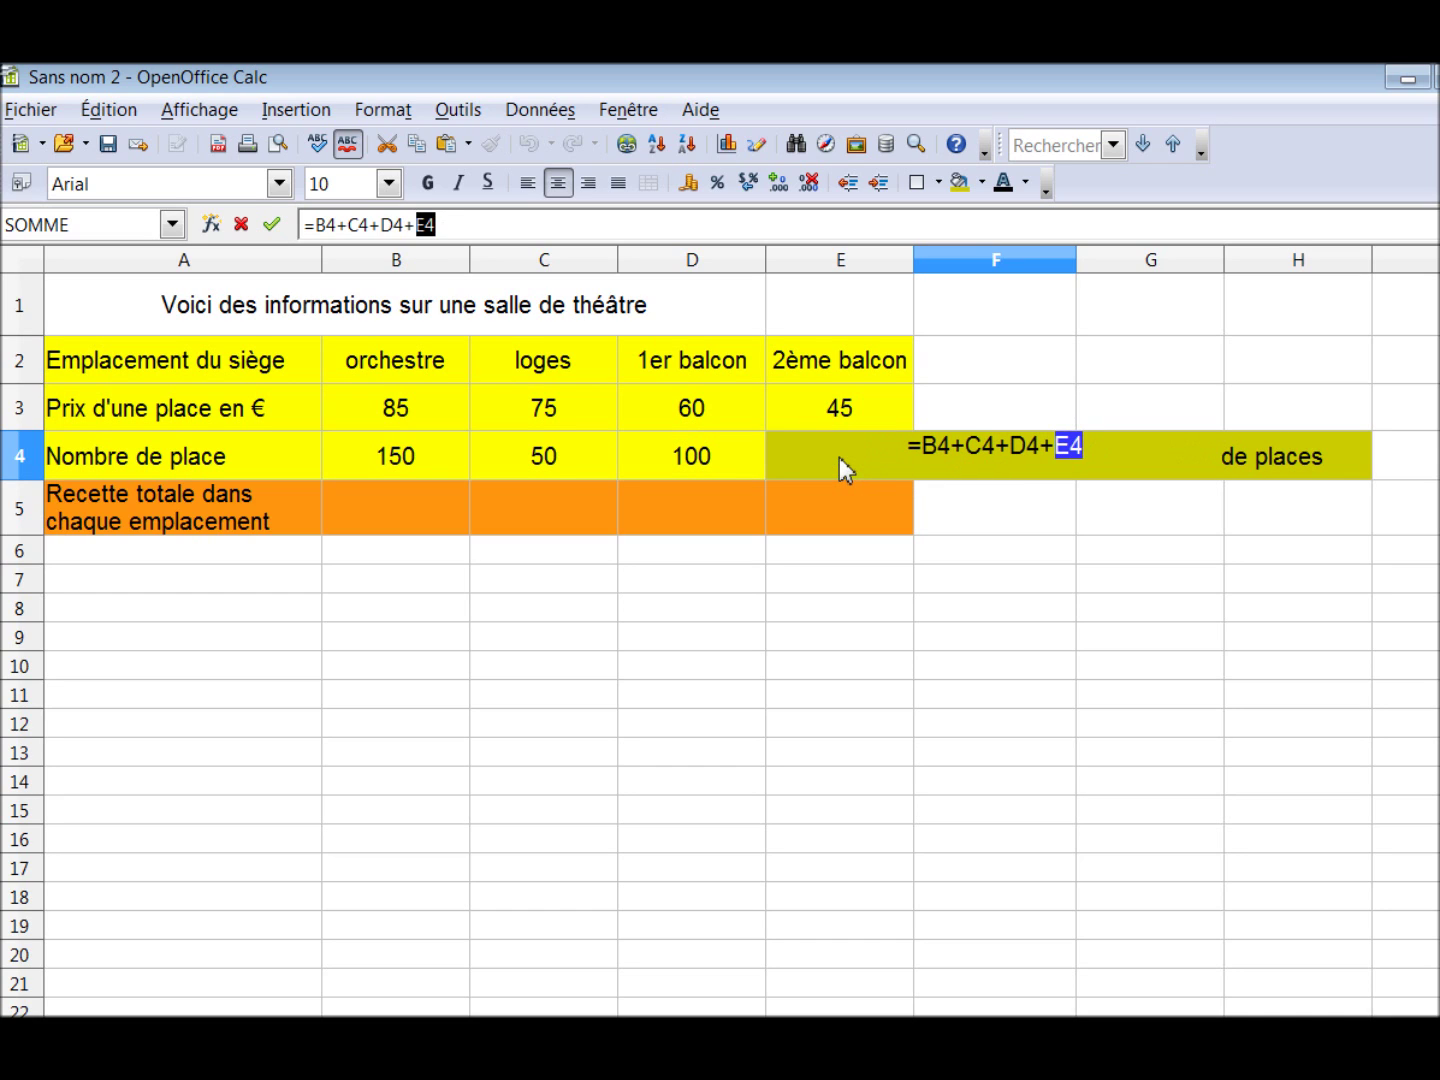
click(272, 226)
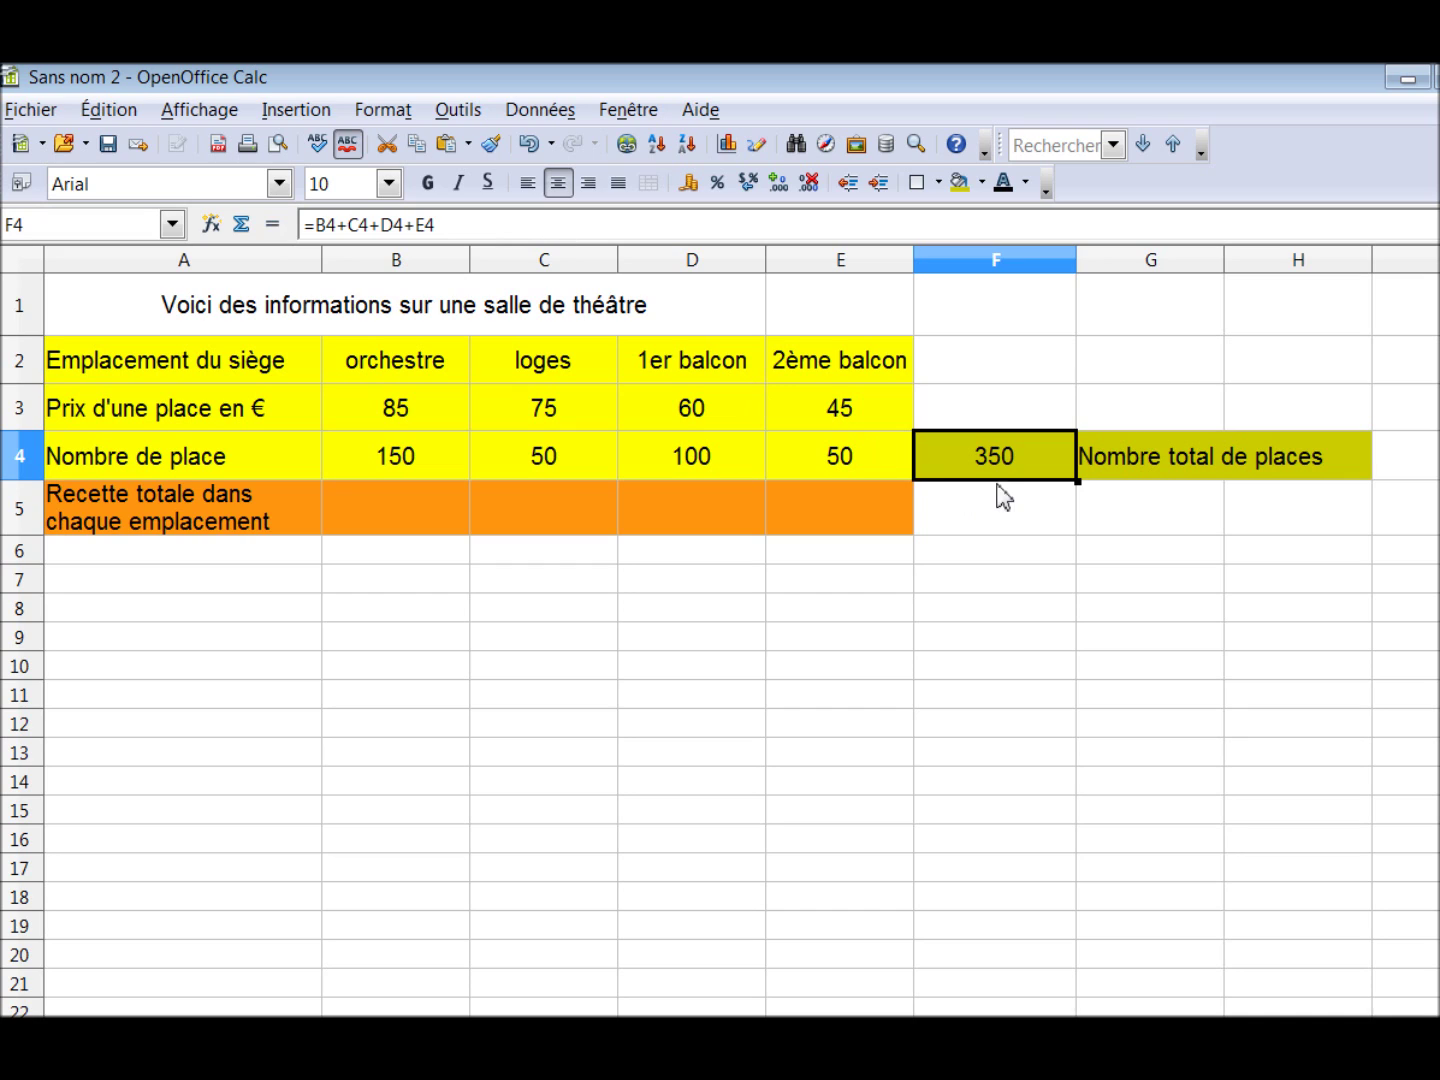
key(BackSpace)
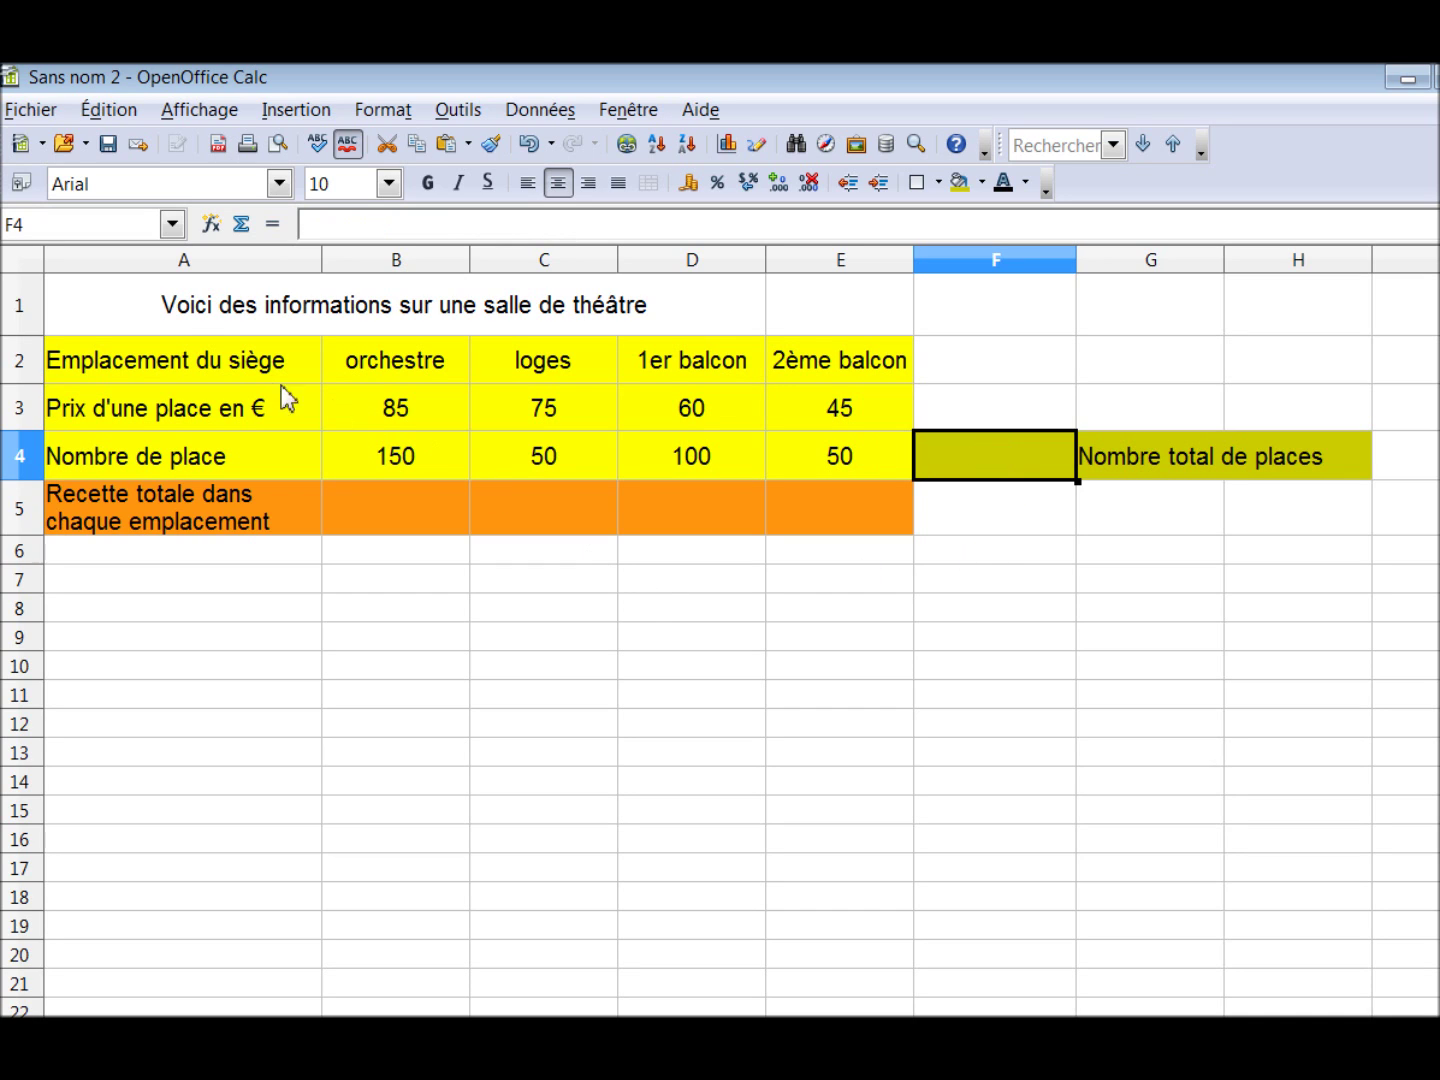
Look up the SOMME function in the Mathématique category of the function wizard, and close the wizard without inserting it
click(212, 224)
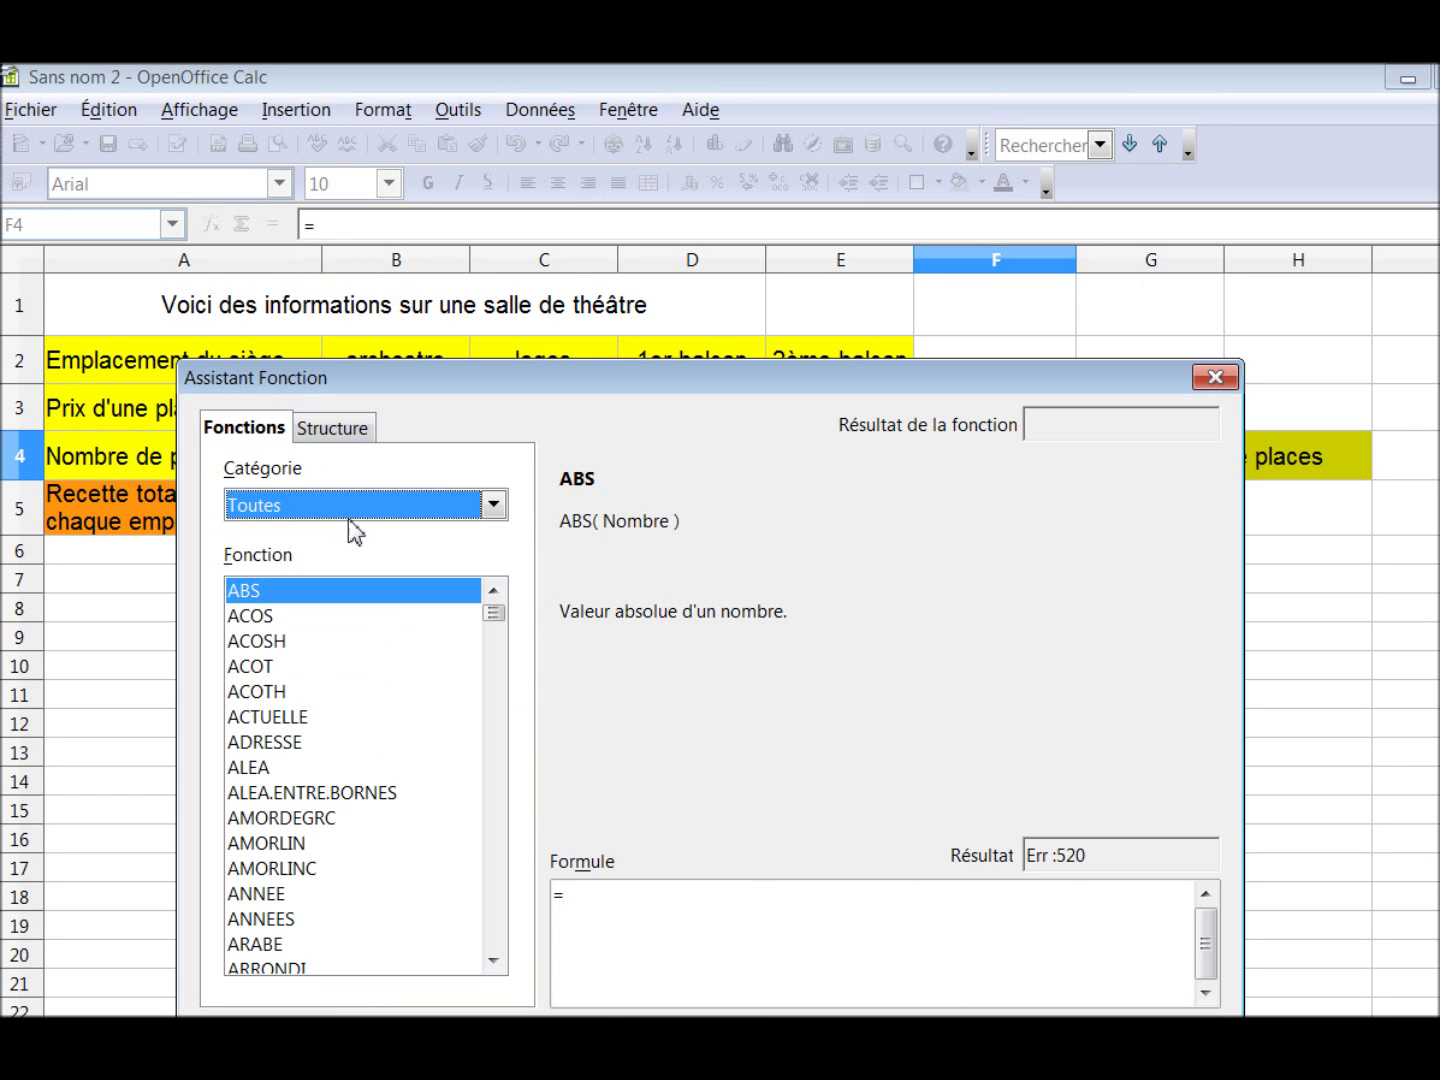
click(493, 505)
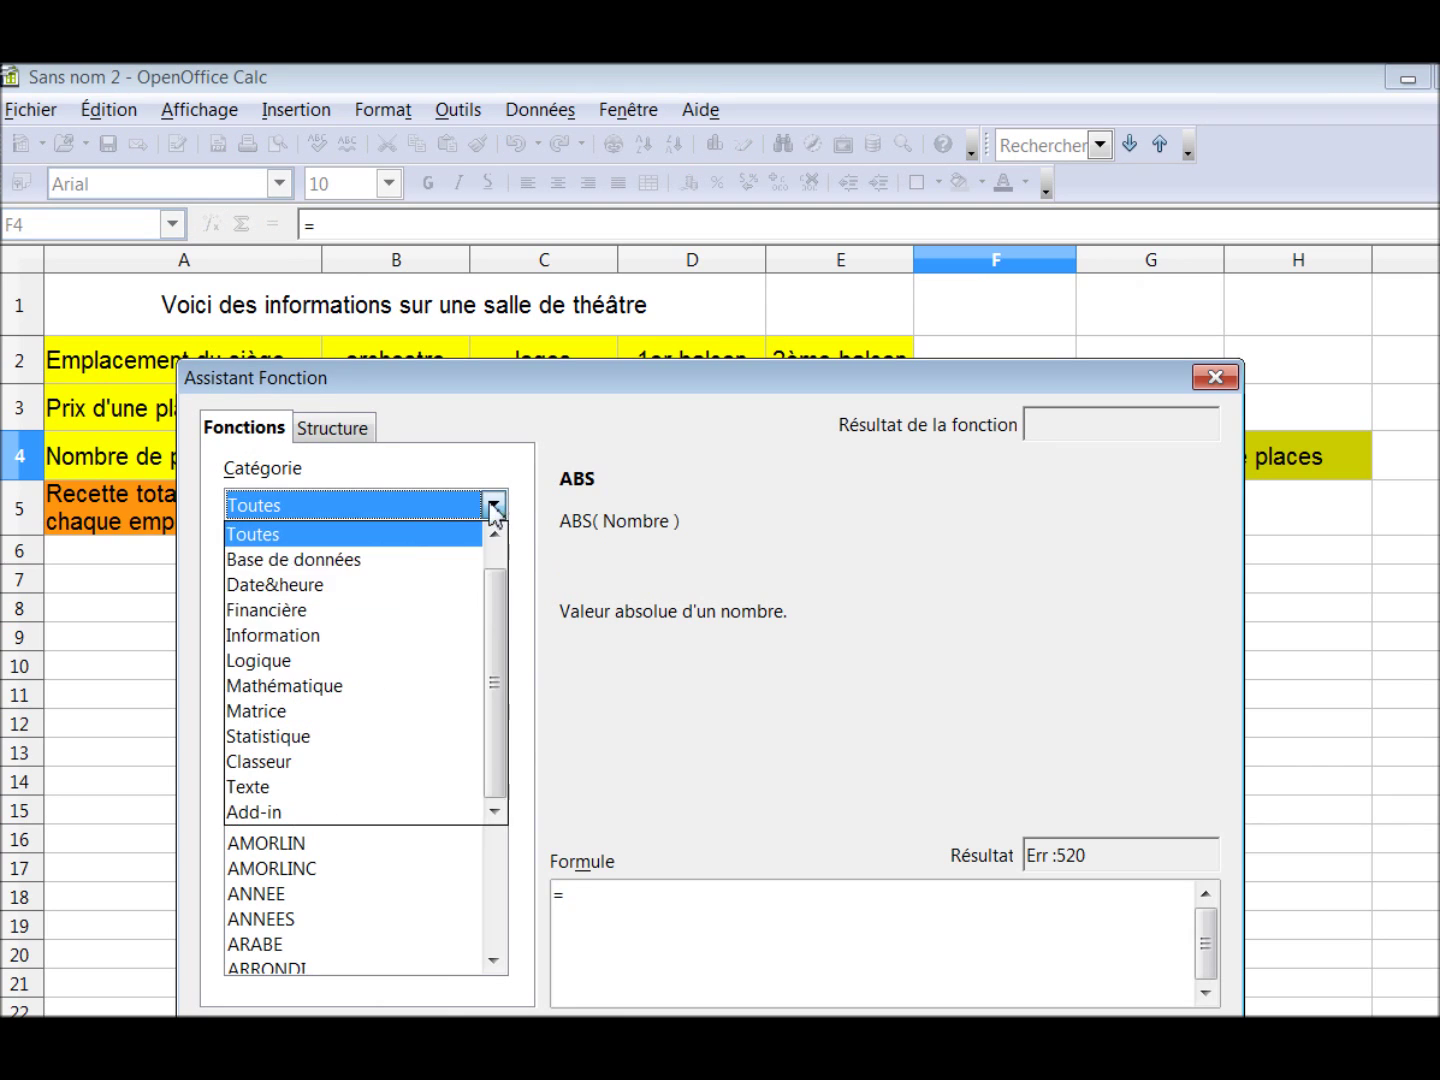
click(322, 687)
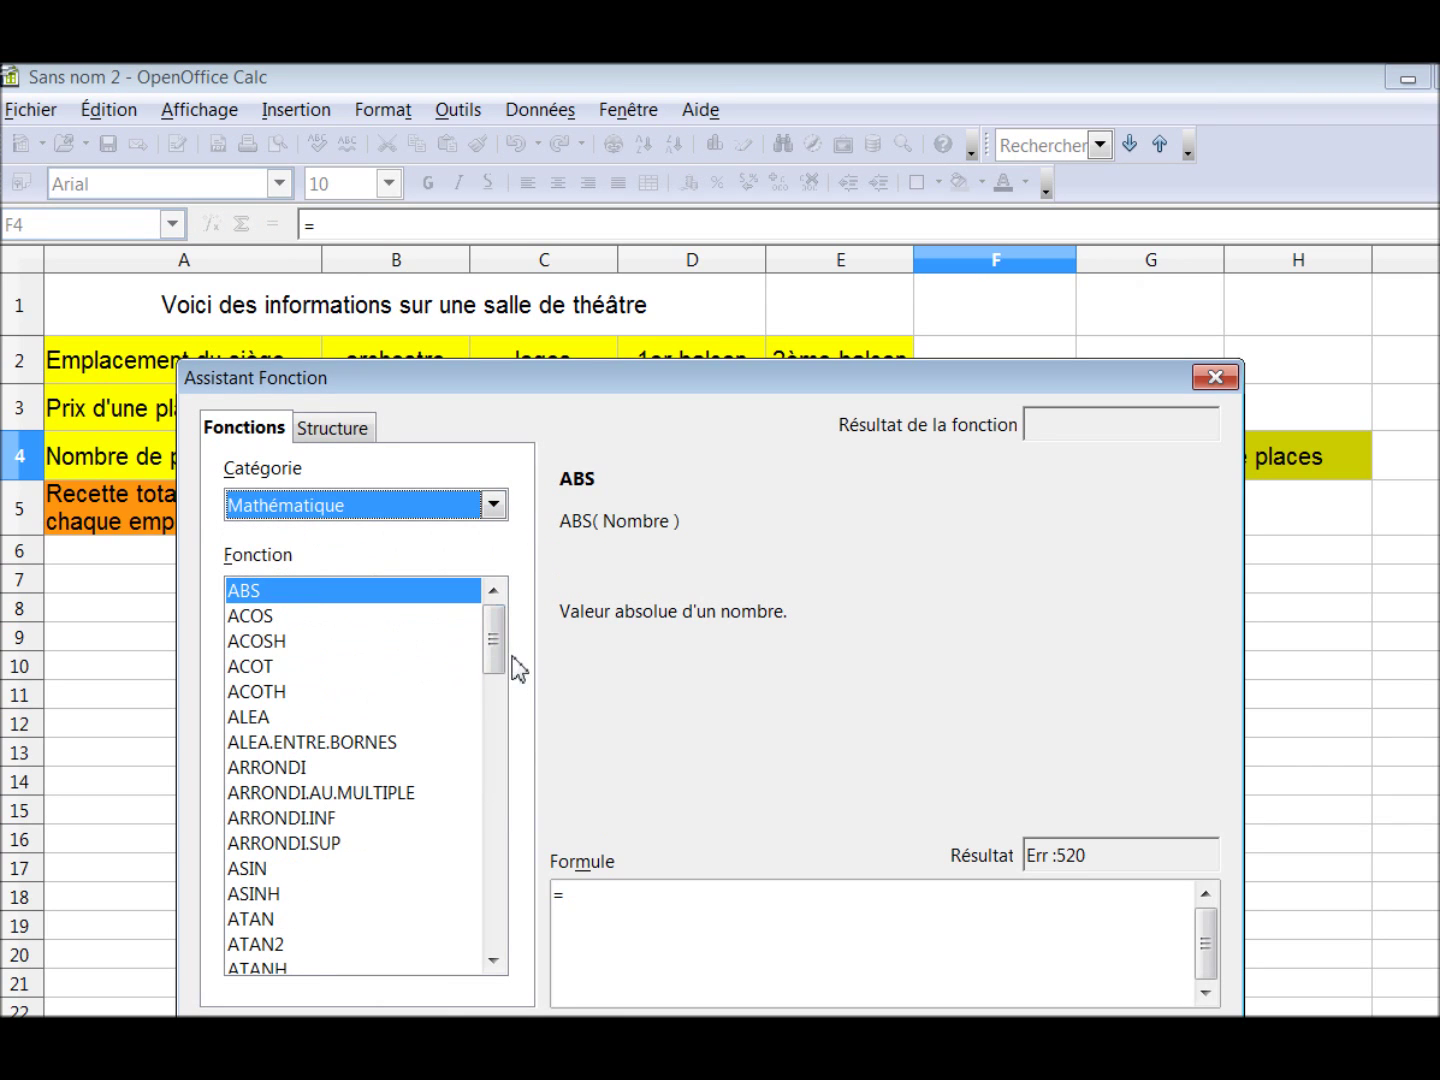
drag(495, 659, 498, 911)
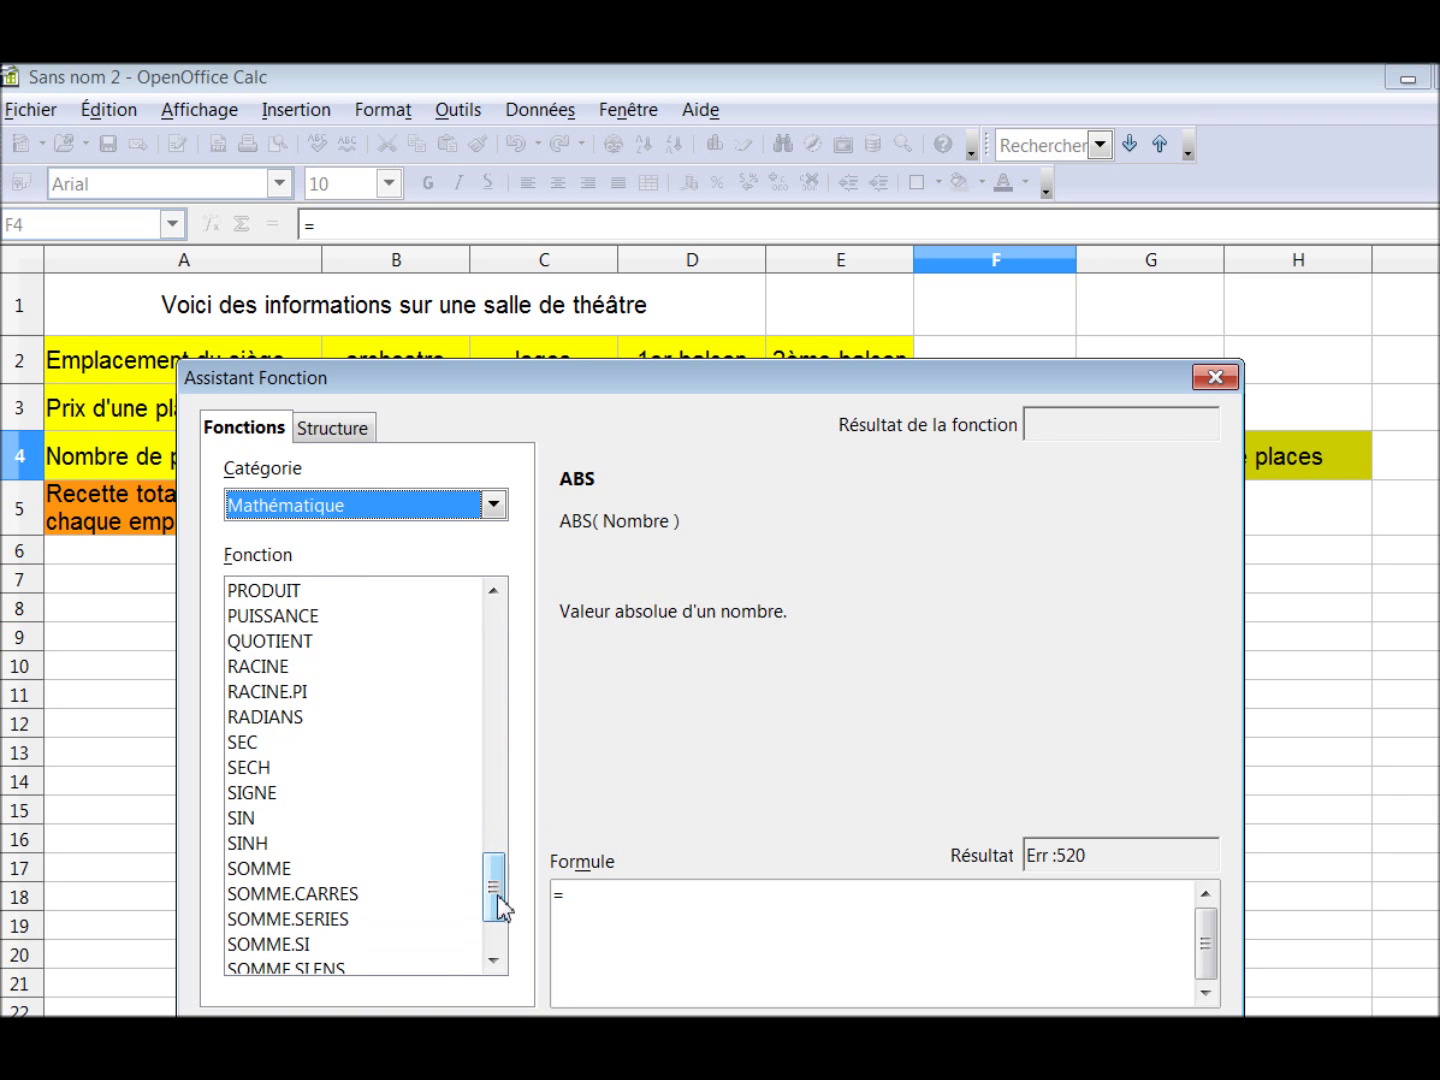
click(274, 872)
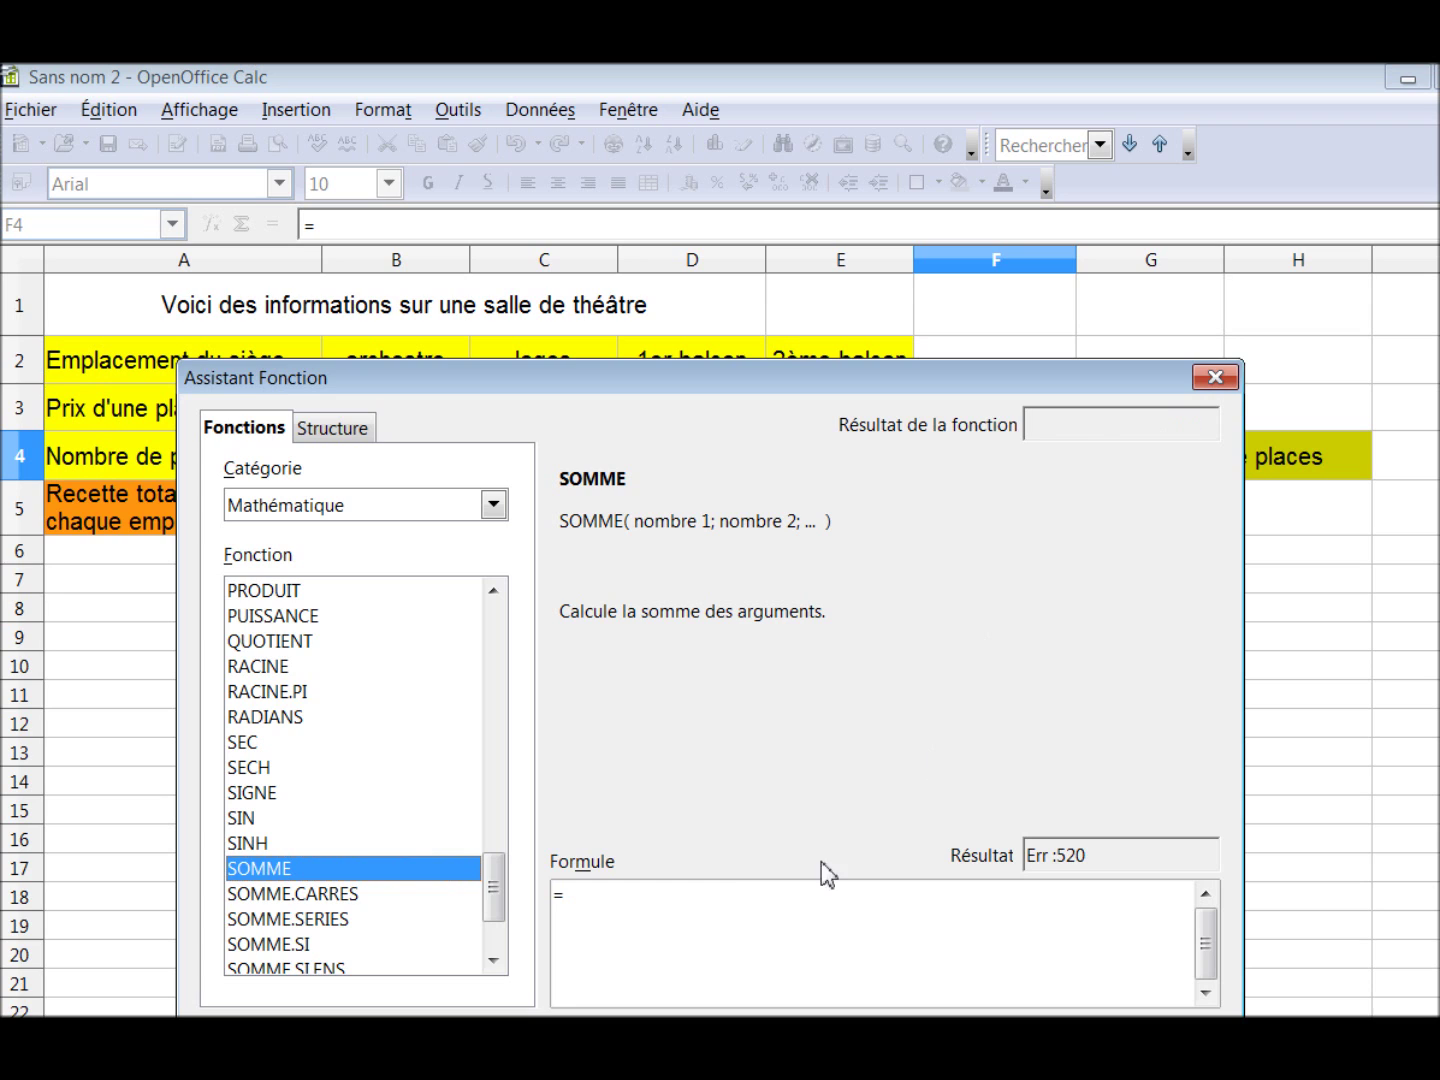
click(1216, 379)
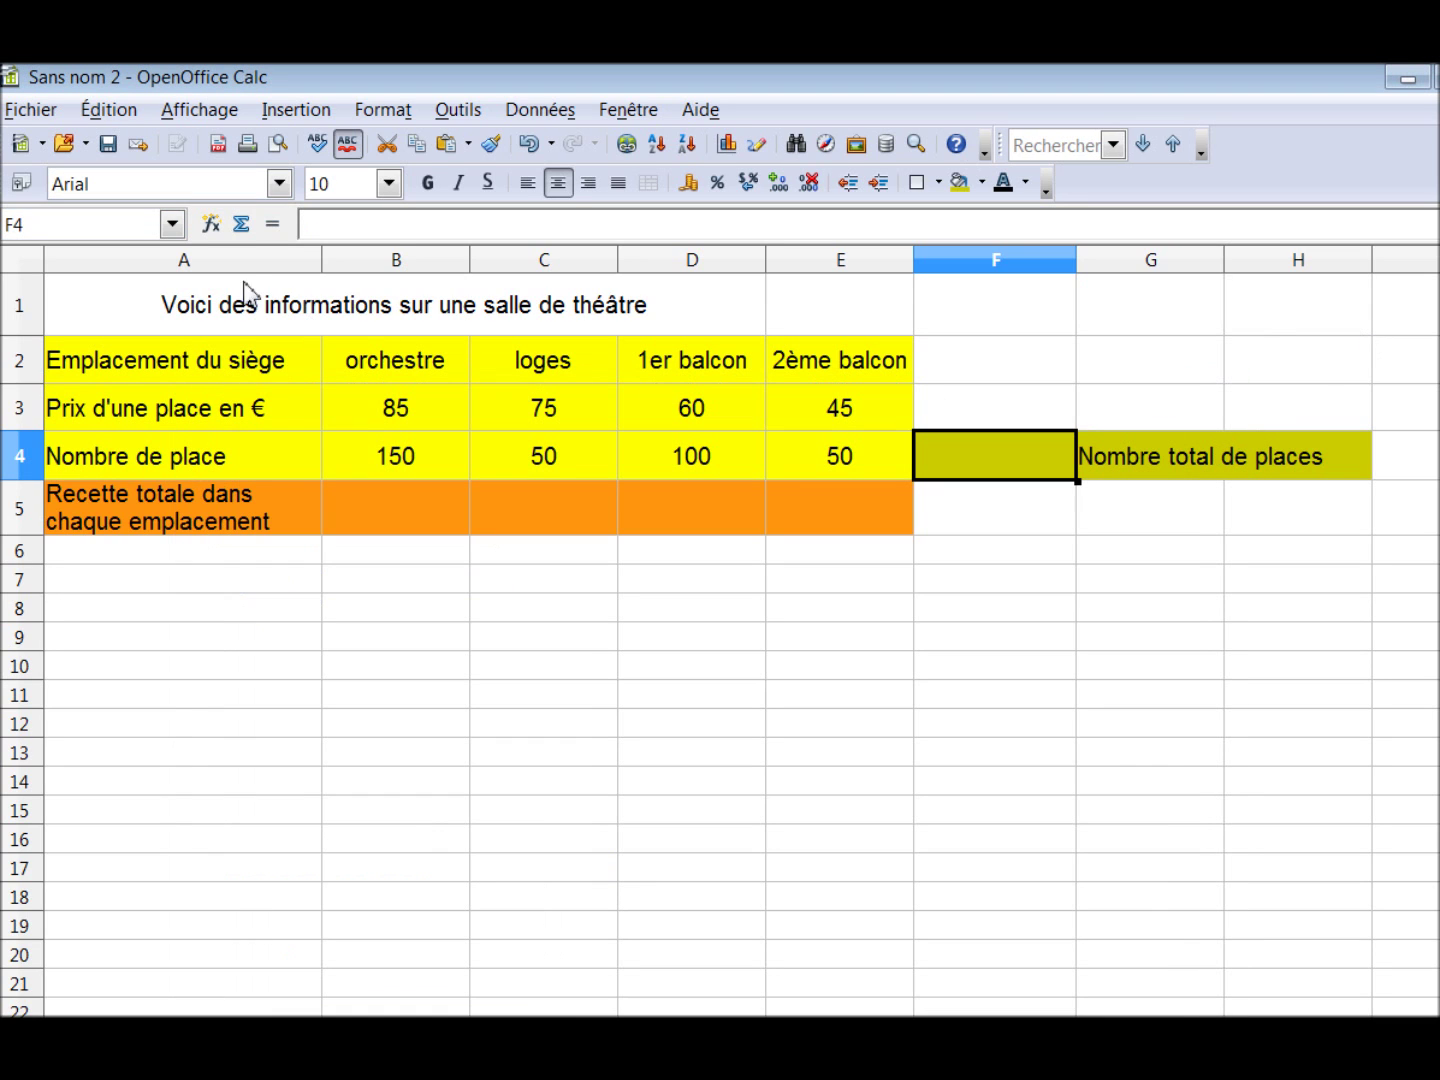
Total the number of seats in F4 with the automatic sum formula =SOMME(B4:E4)
click(243, 226)
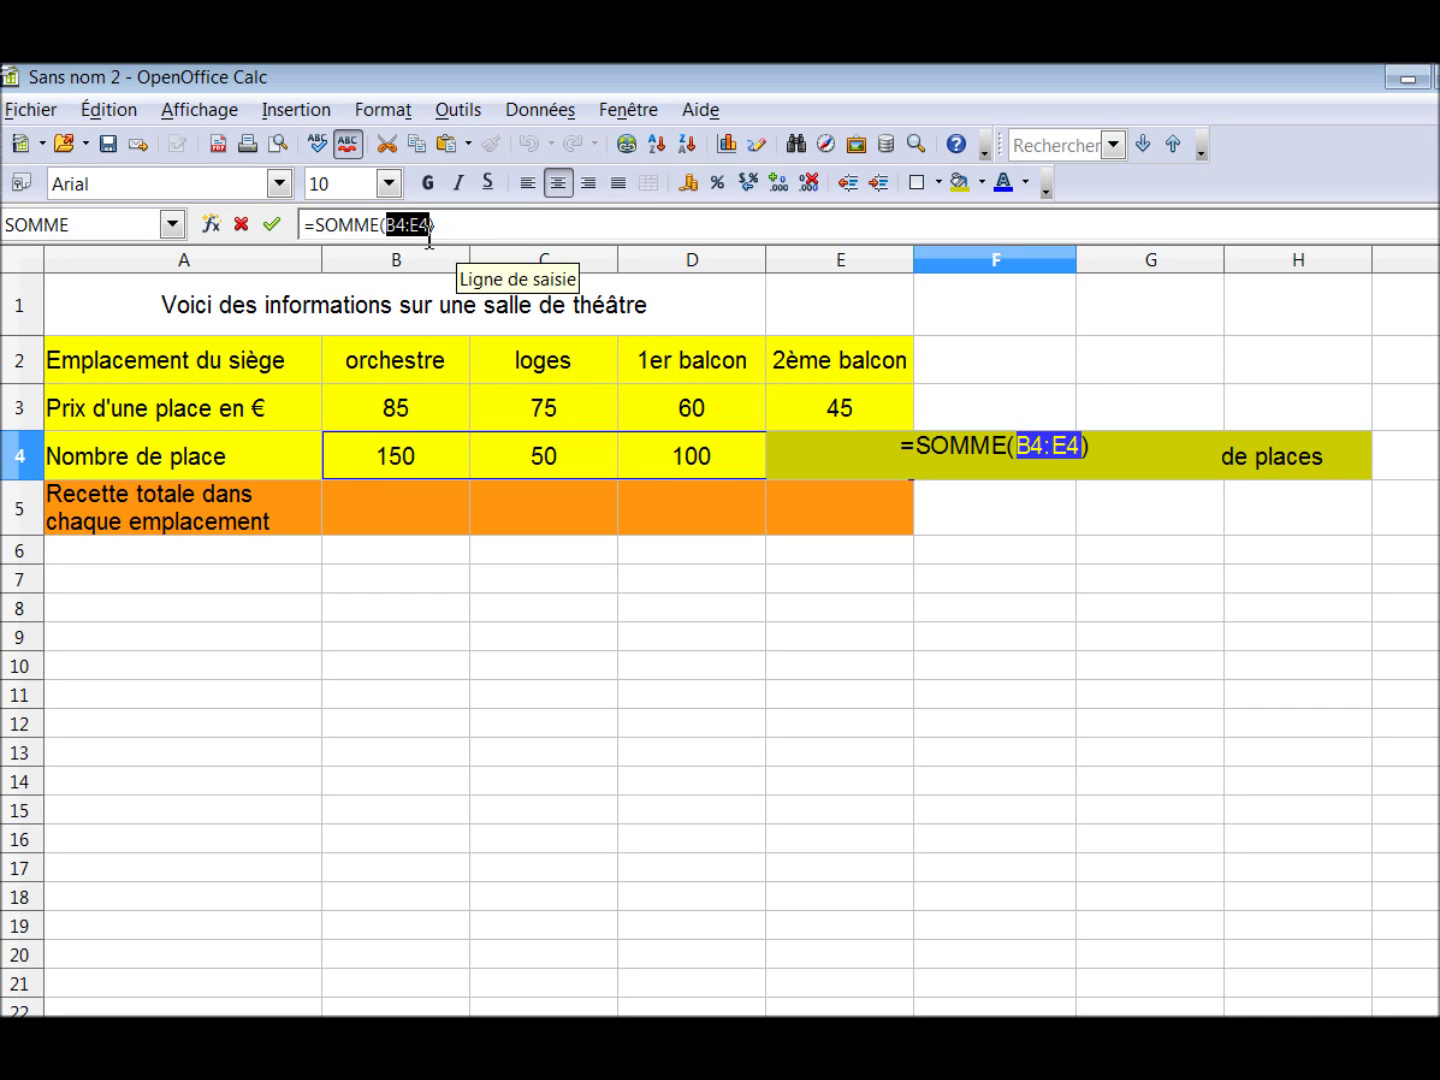
click(273, 224)
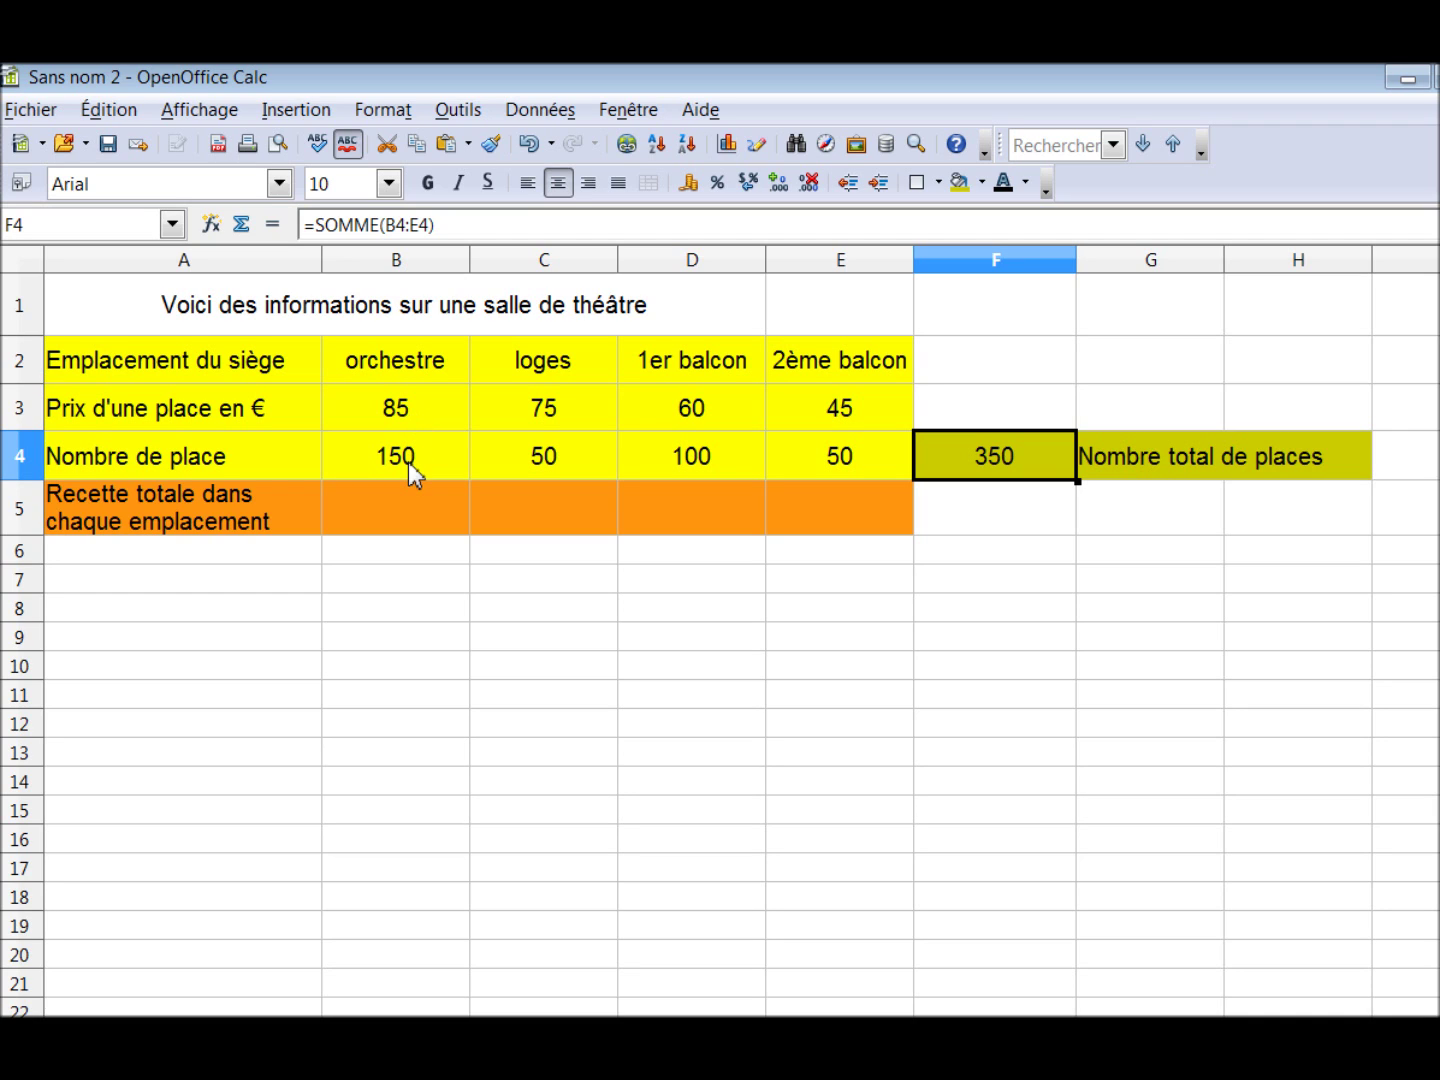
Calculate the orchestre revenue in B5 with =B3*B4 and fill the formula across to E5
click(416, 522)
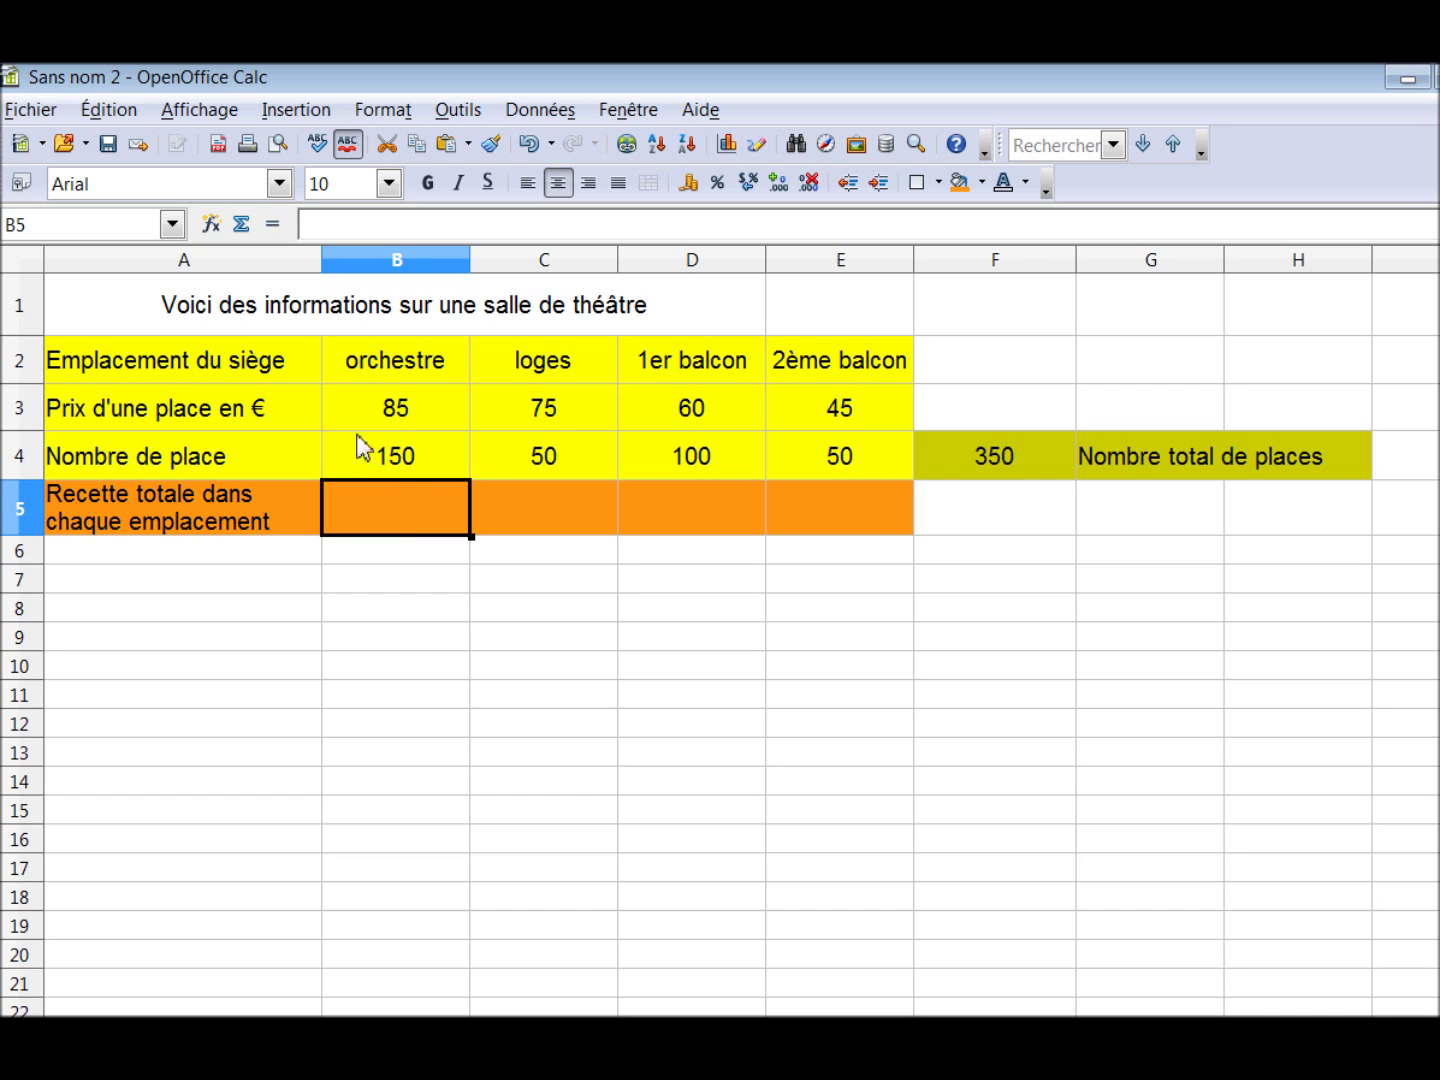
click(273, 226)
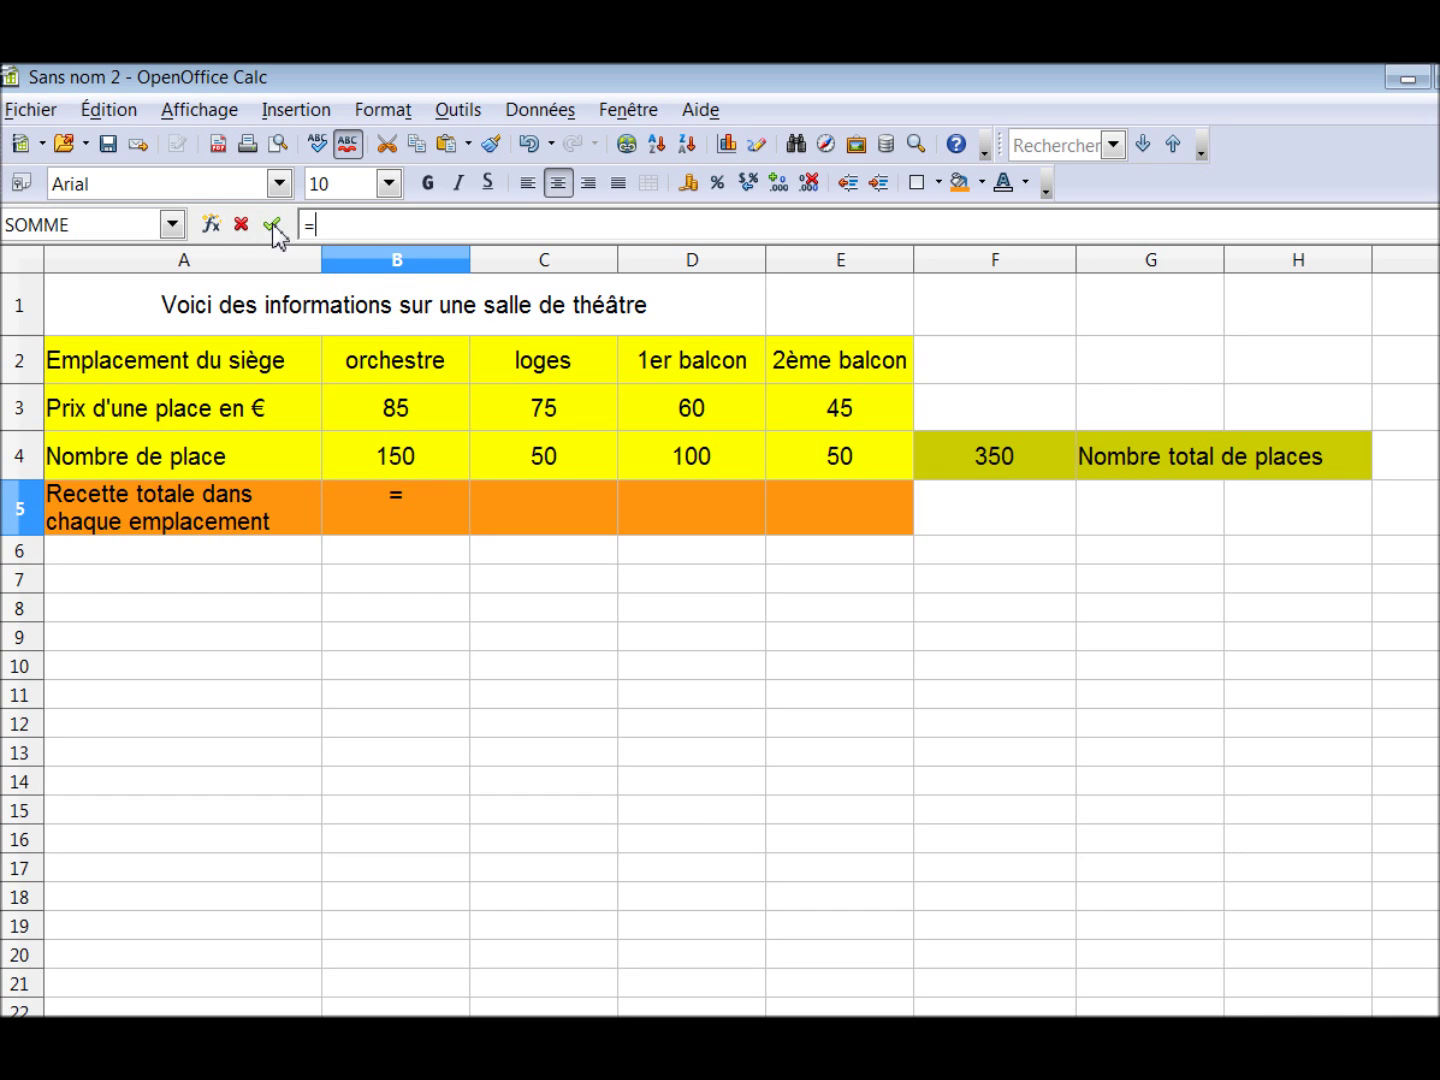
click(408, 415)
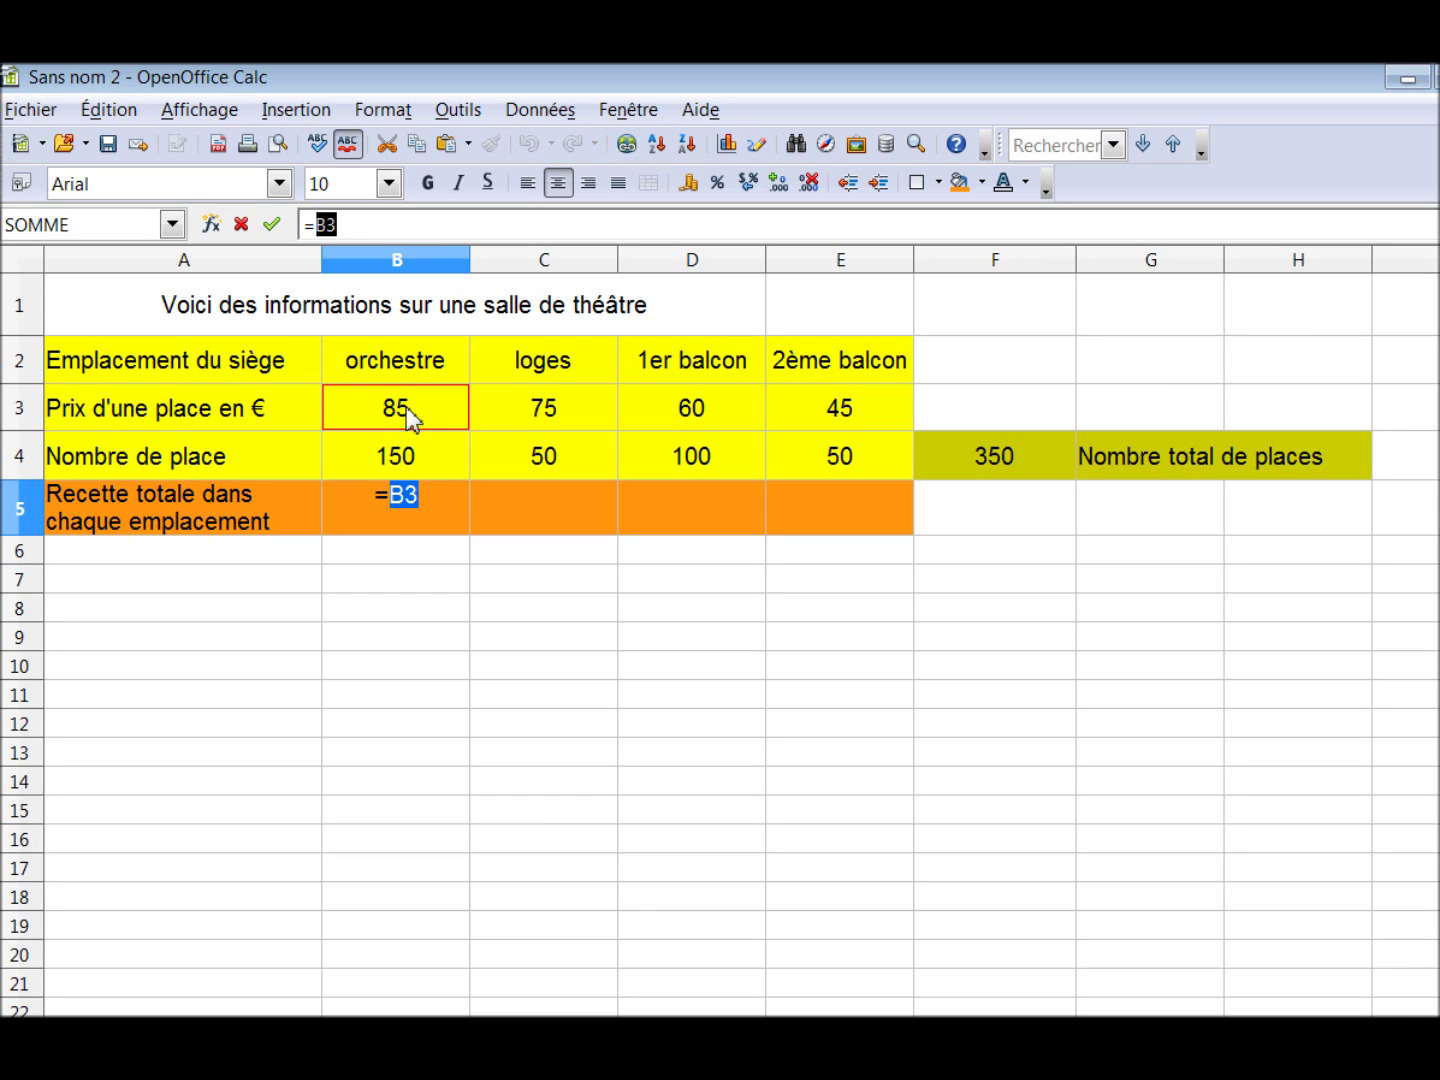
text(*)
click(425, 456)
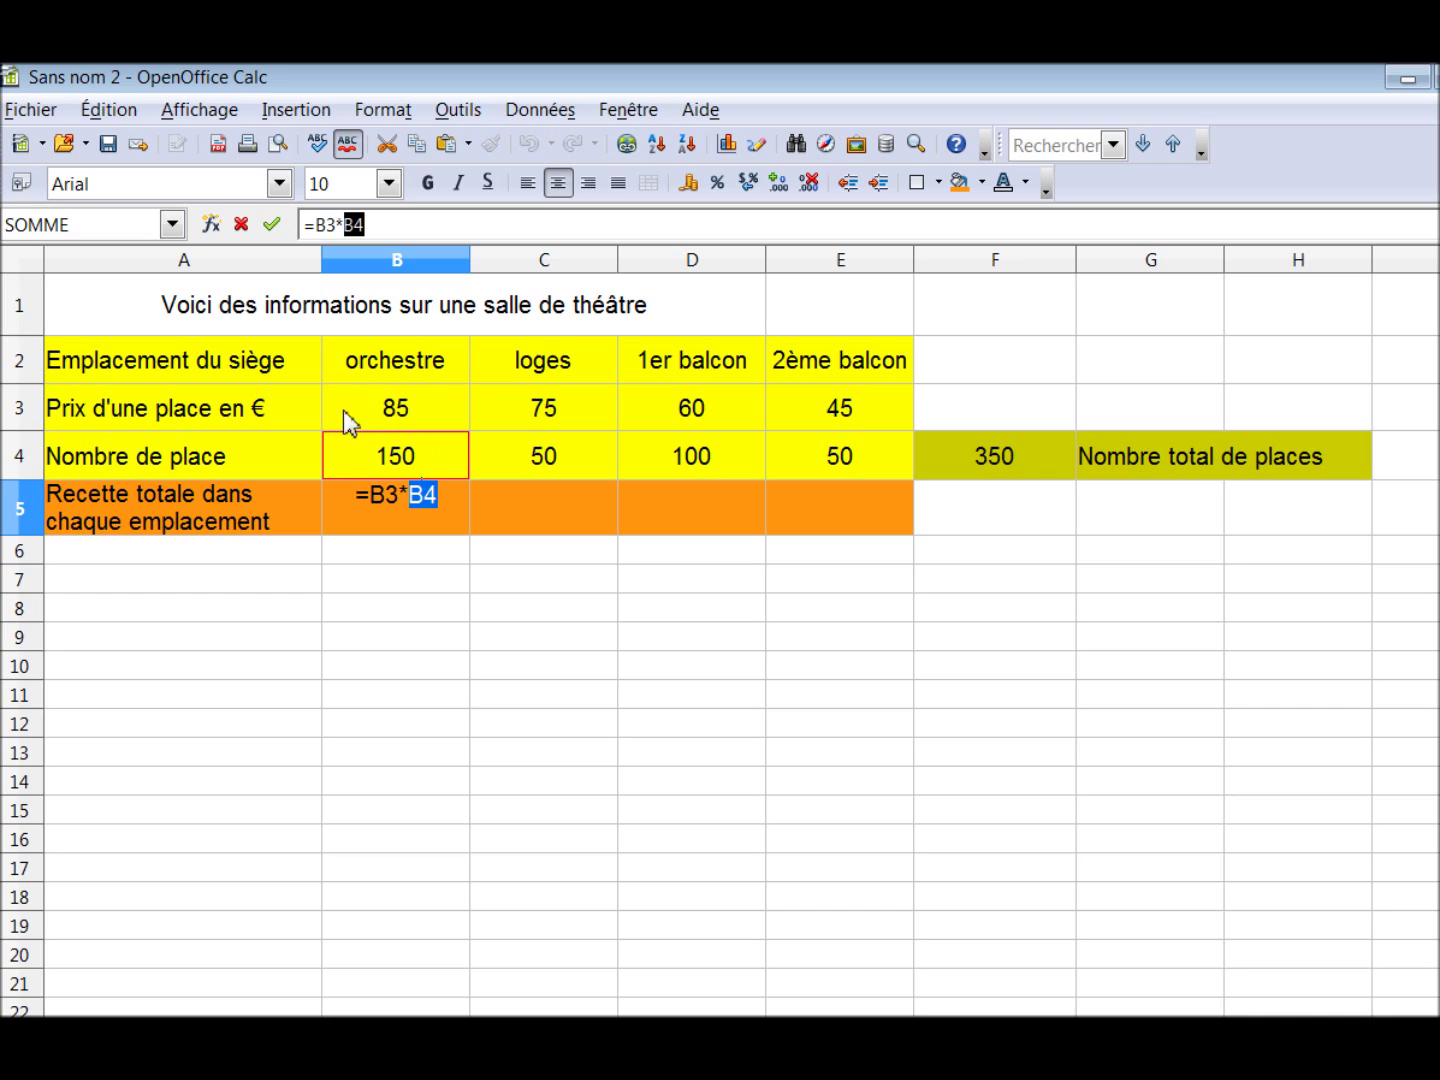
click(272, 224)
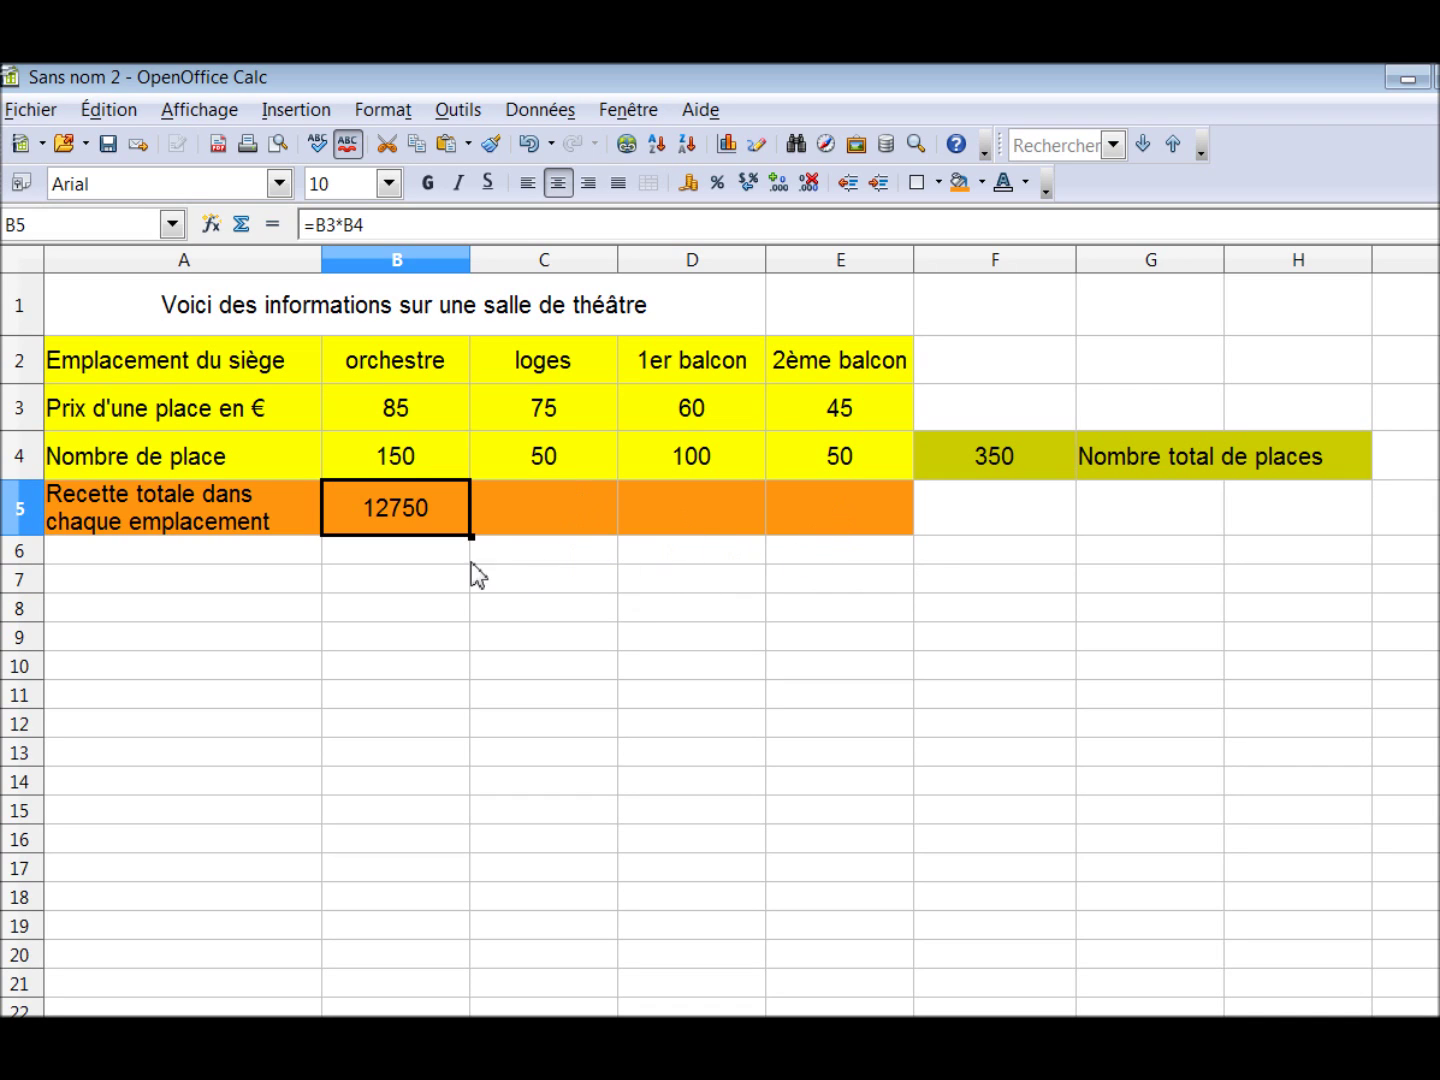
drag(476, 543, 851, 554)
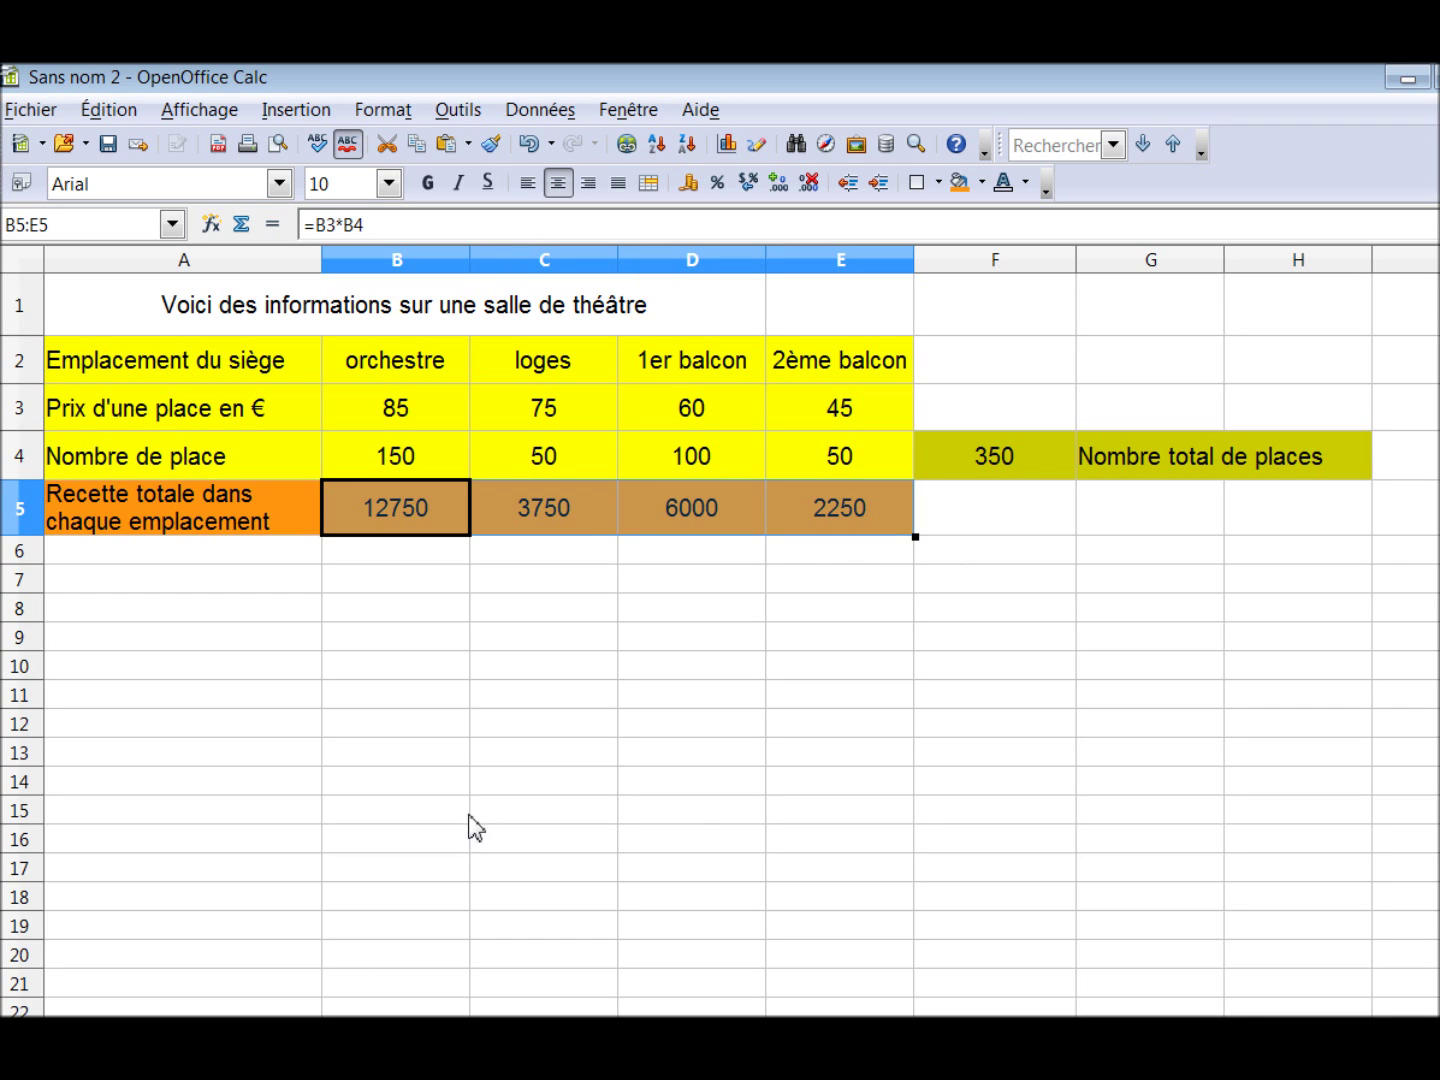
click(1031, 520)
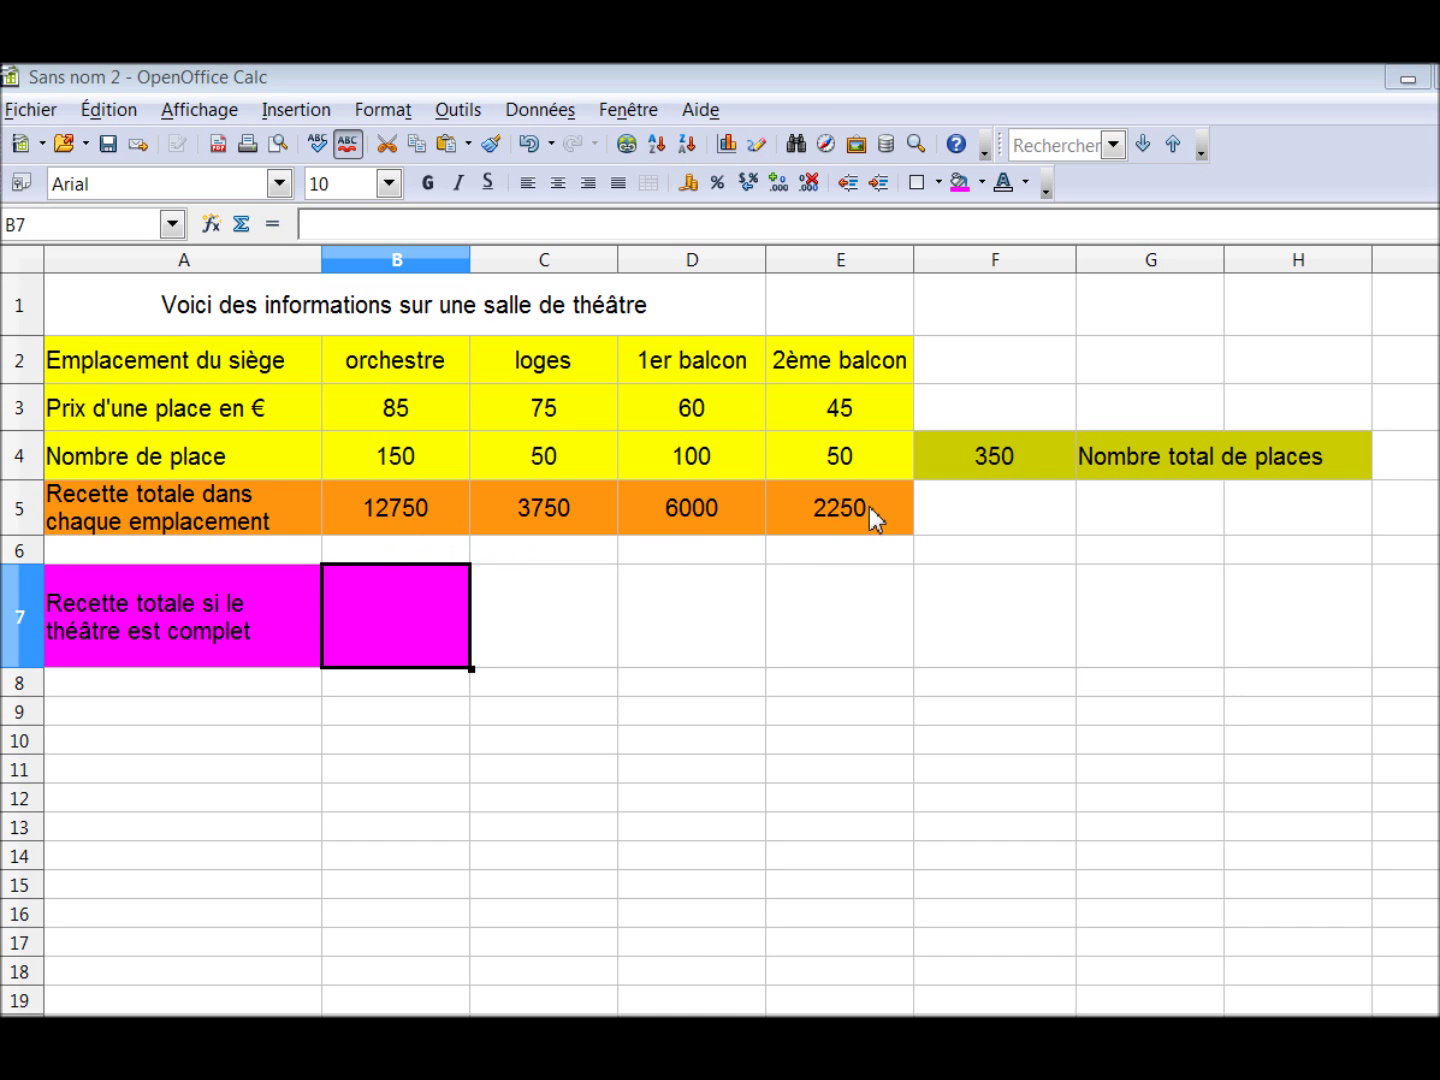
Total the full-theatre revenue in B7 with an automatic sum, correcting its range so the formula reads =SOMME(B5:E5)
click(241, 223)
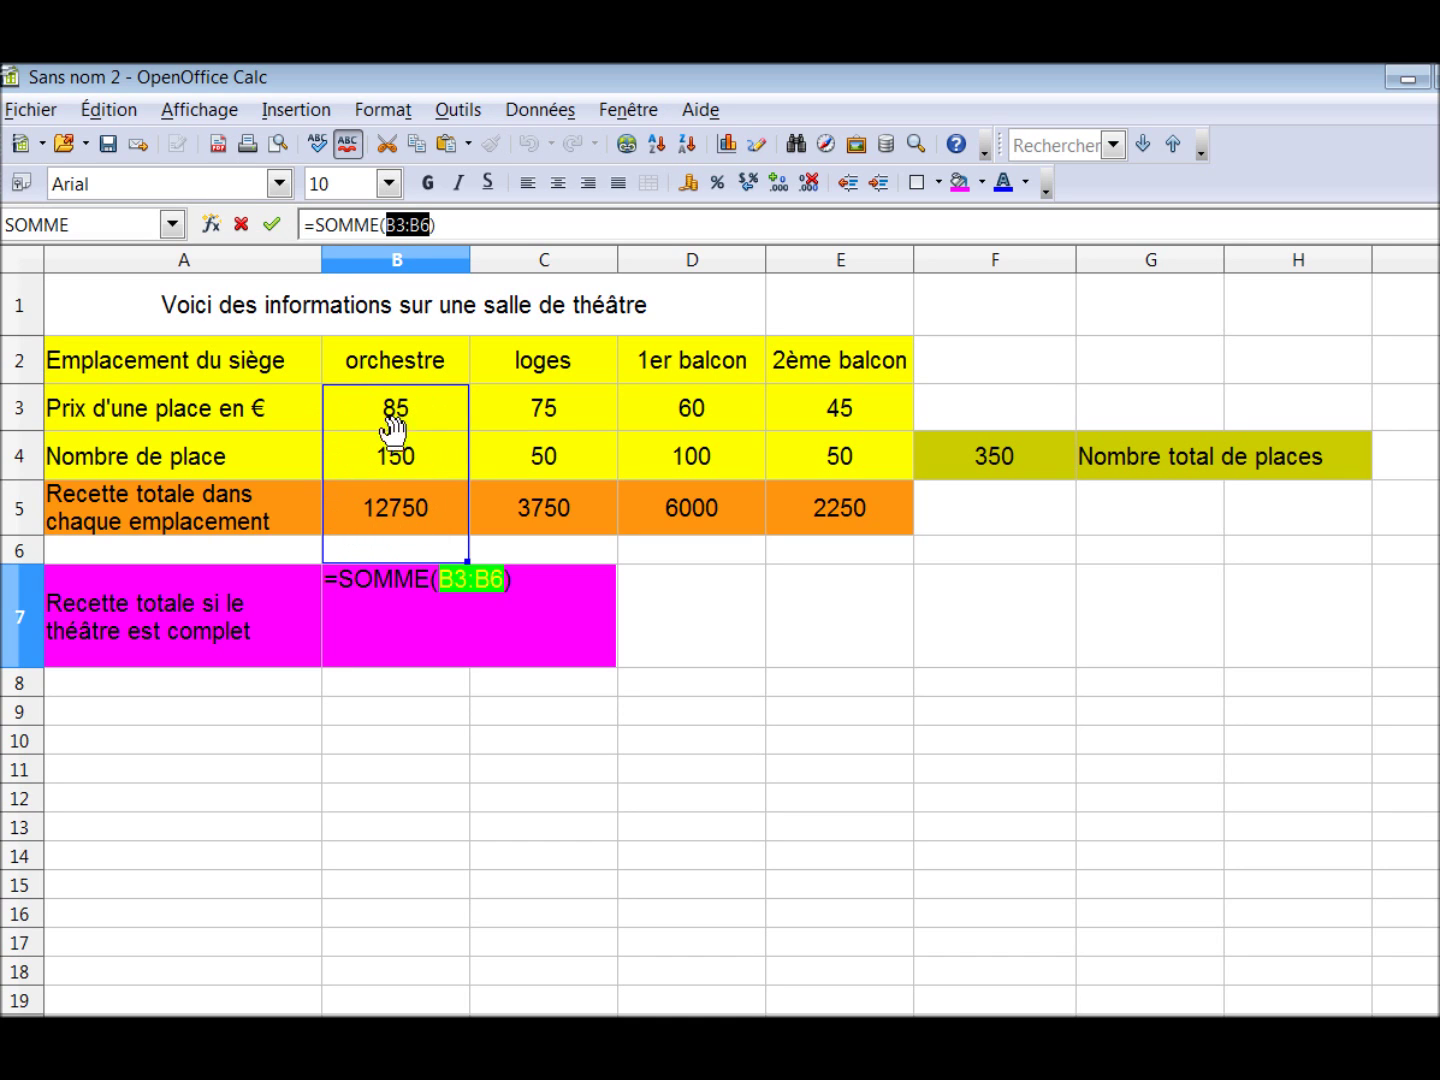
click(408, 222)
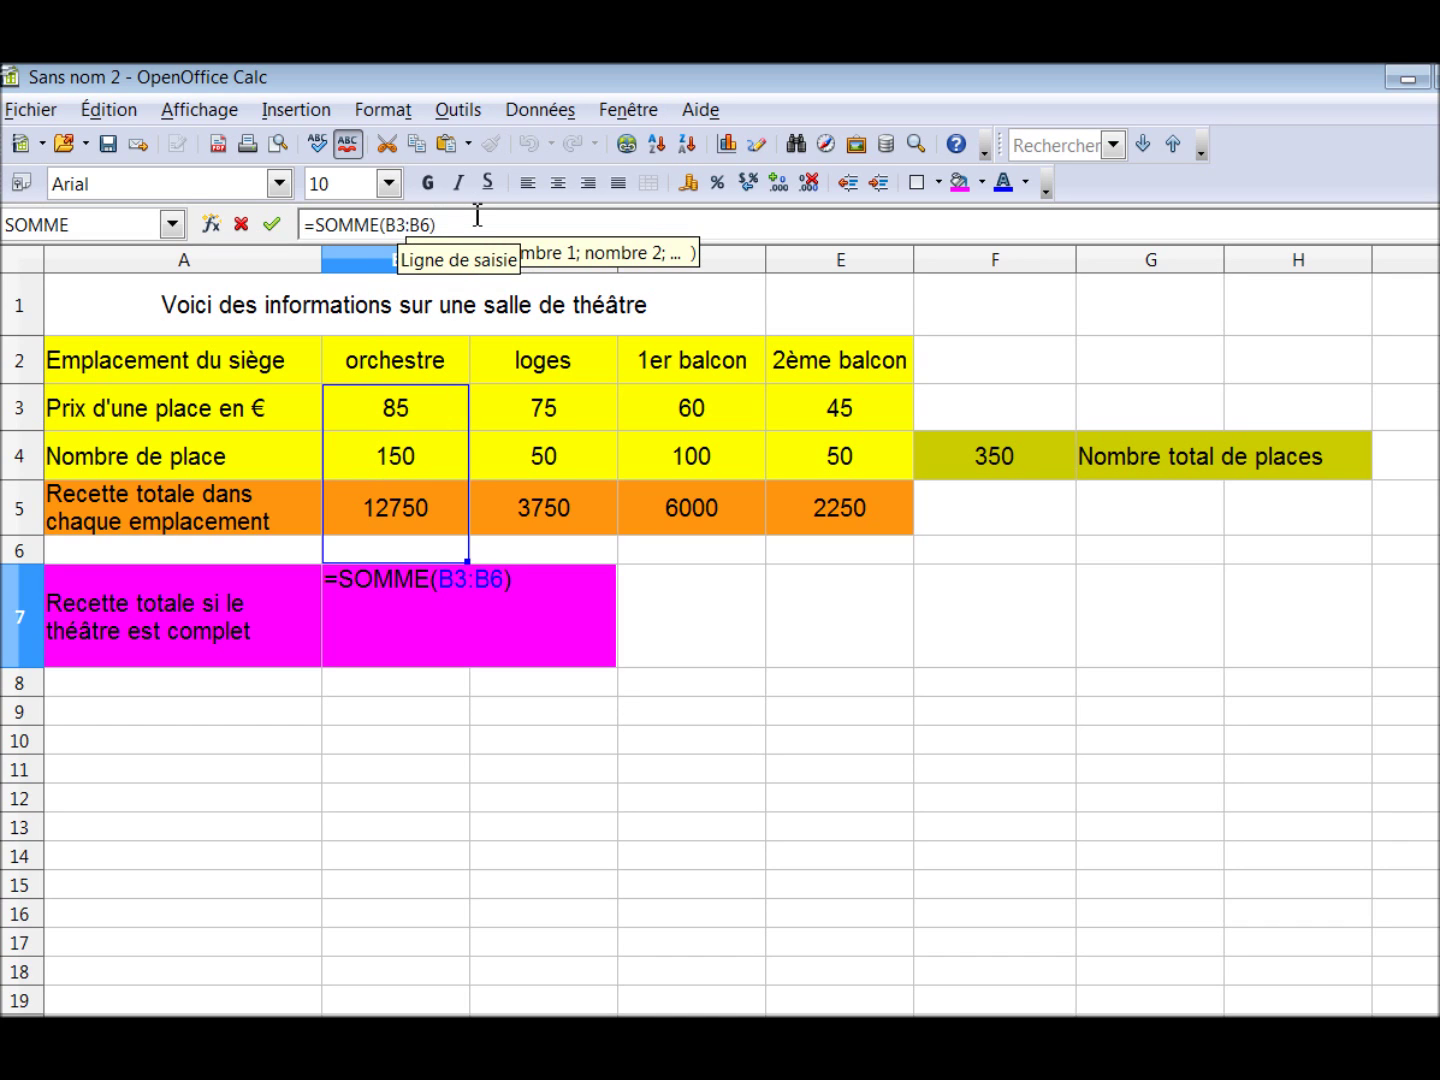
key(BackSpace)
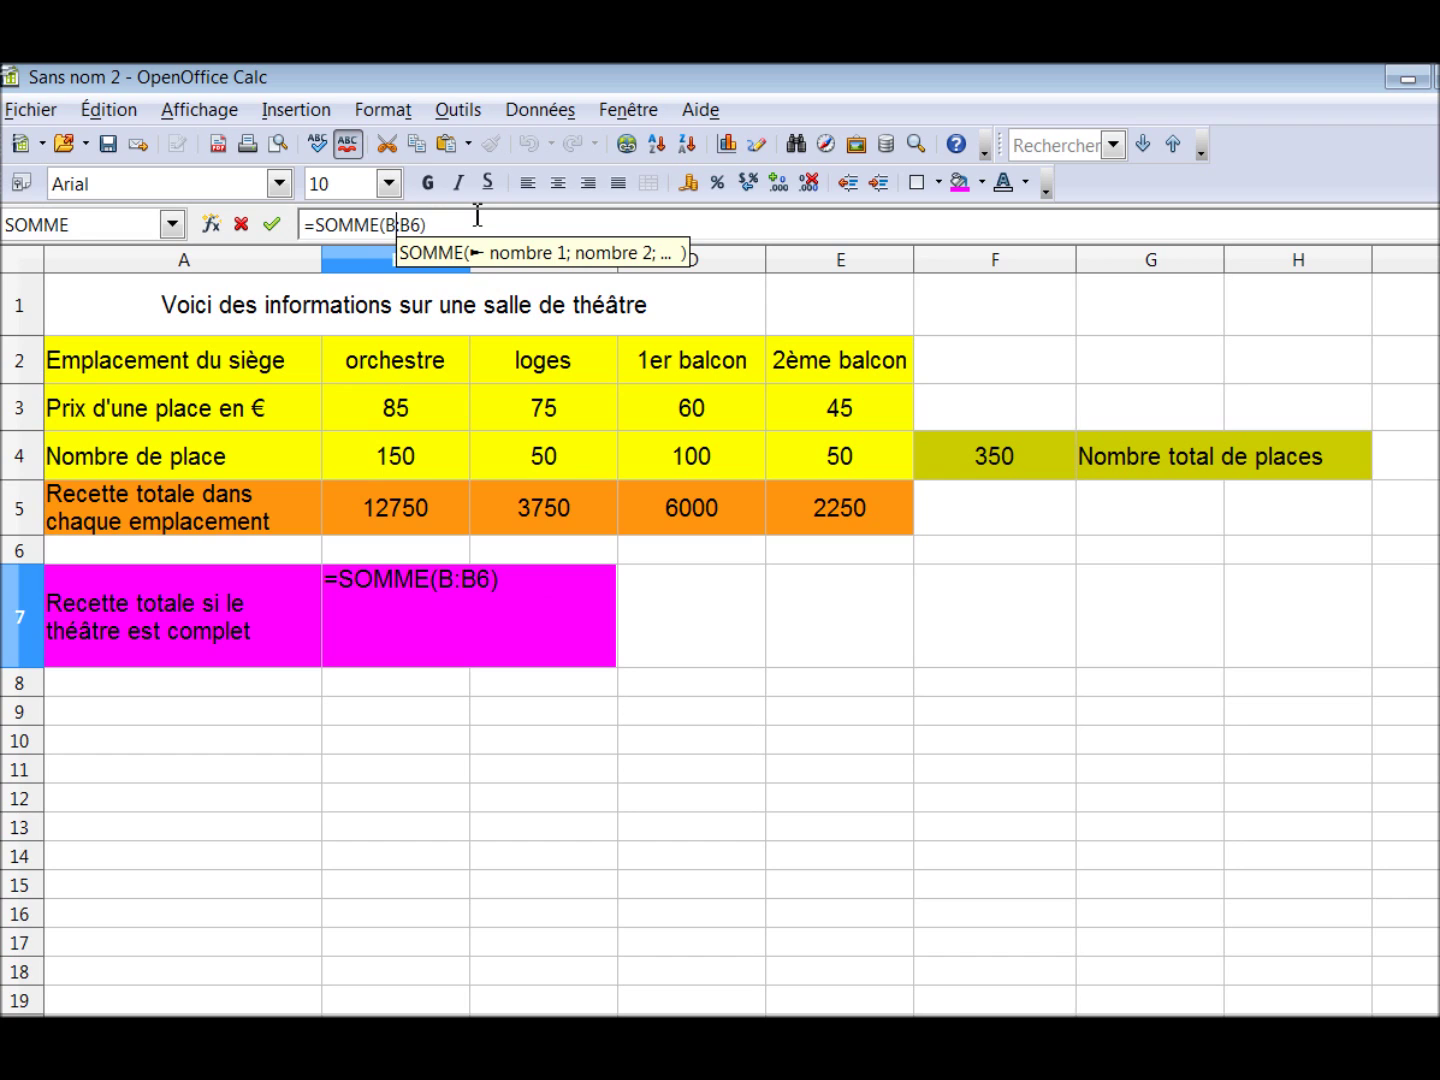
text(5)
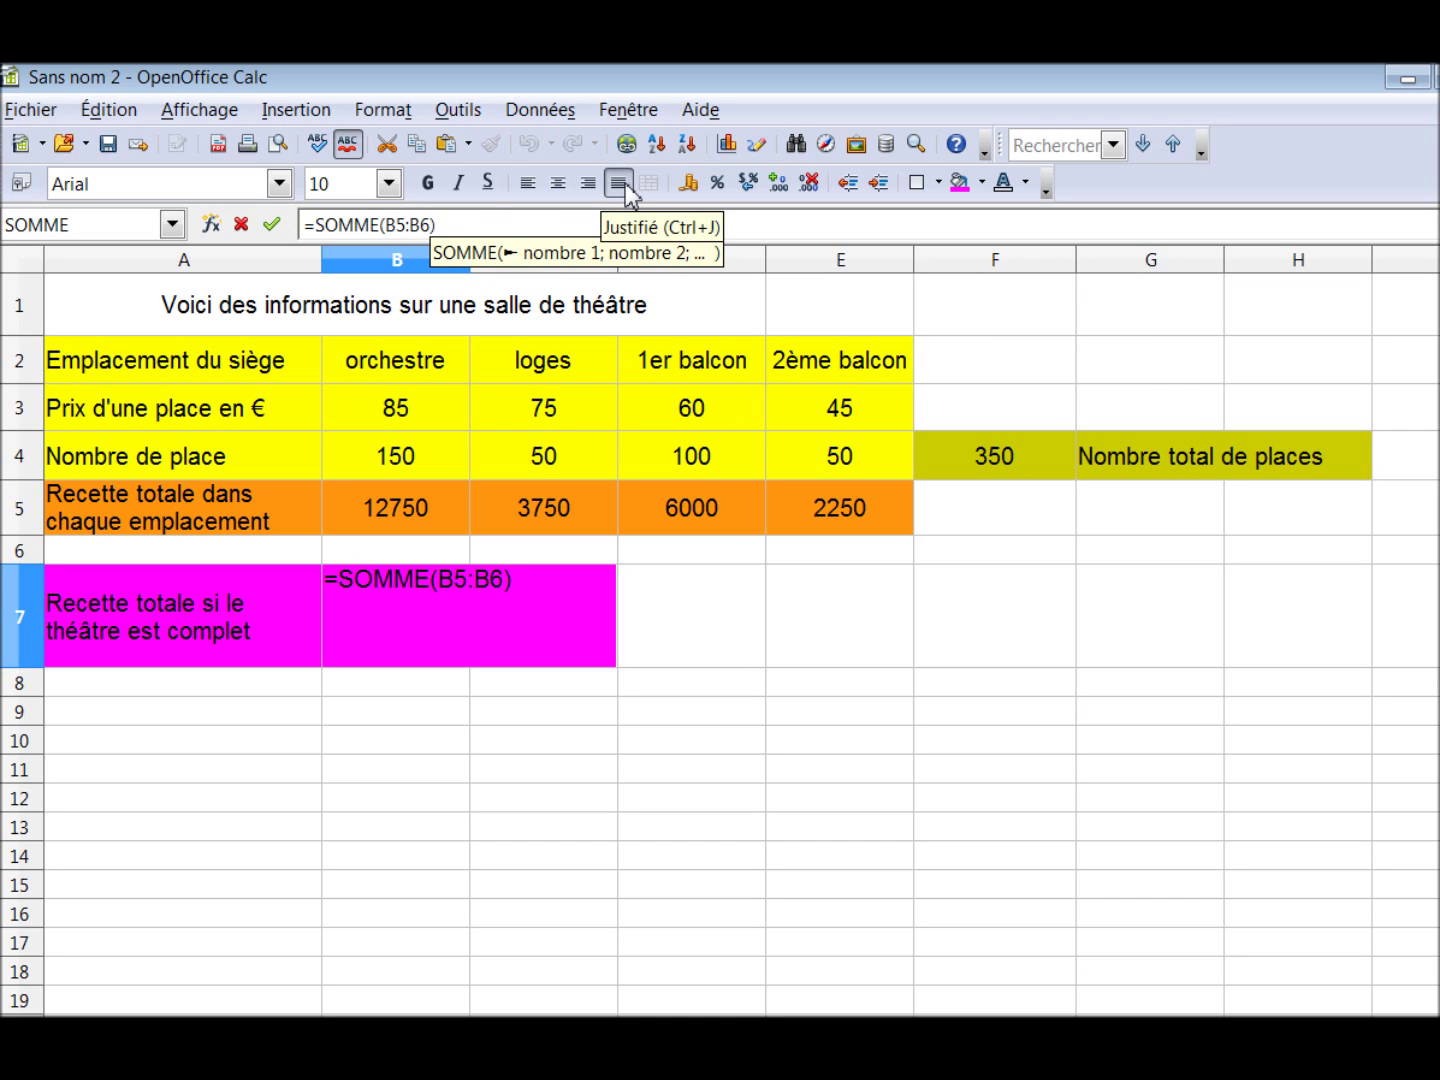
key(BackSpace)
key(BackSpace)
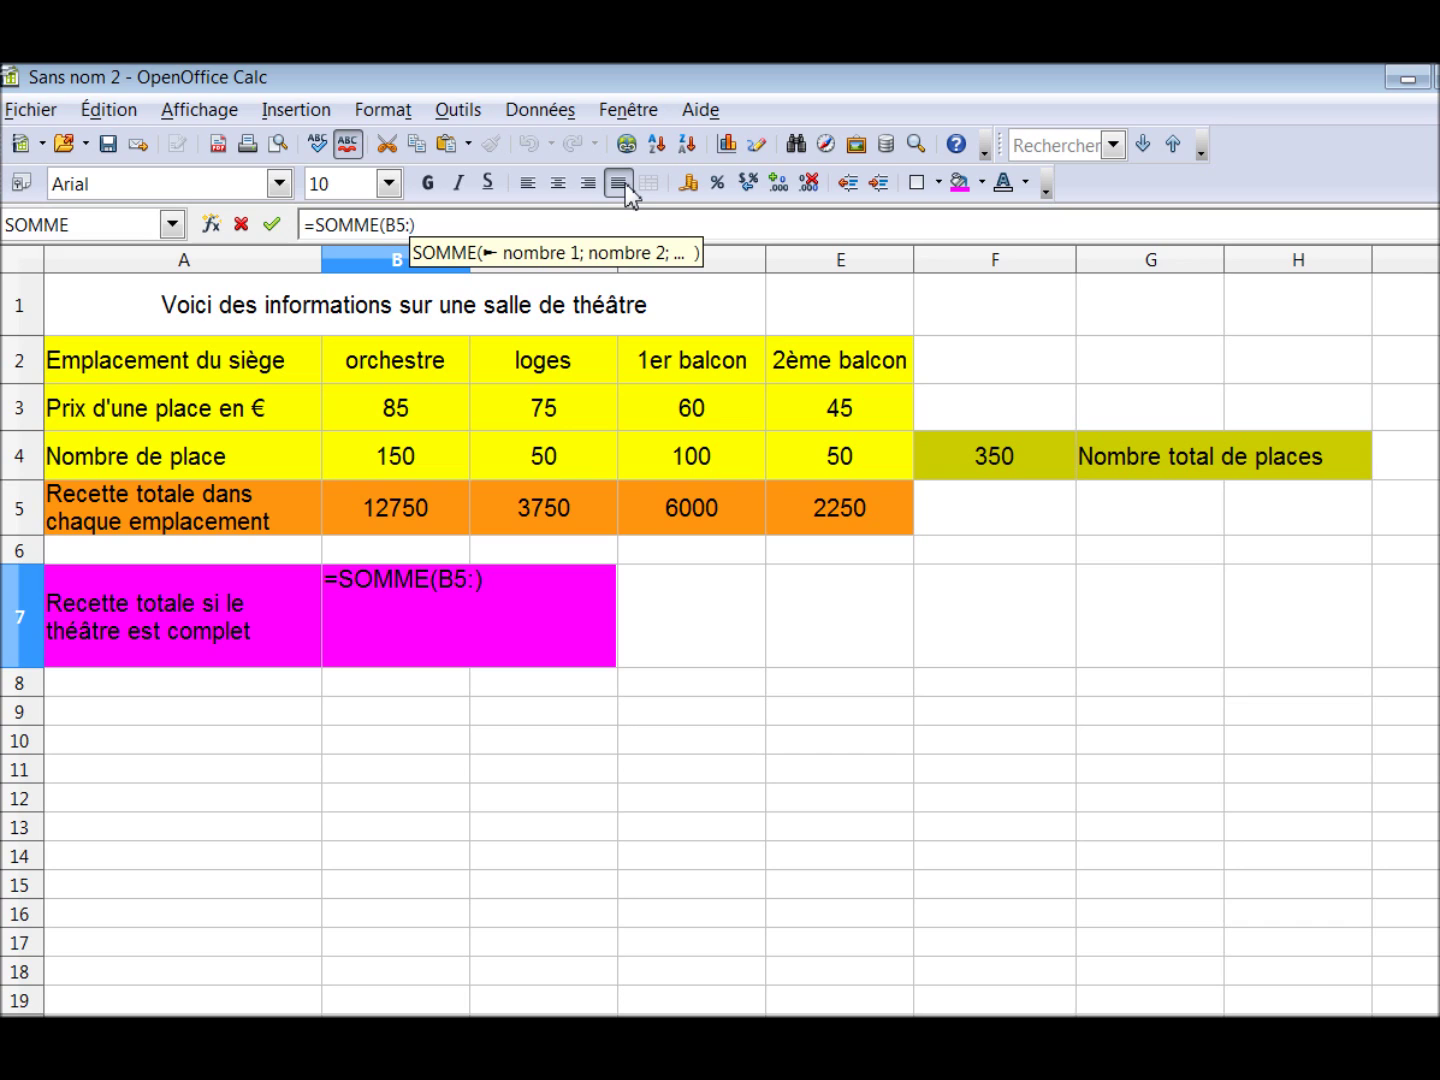
text(E)
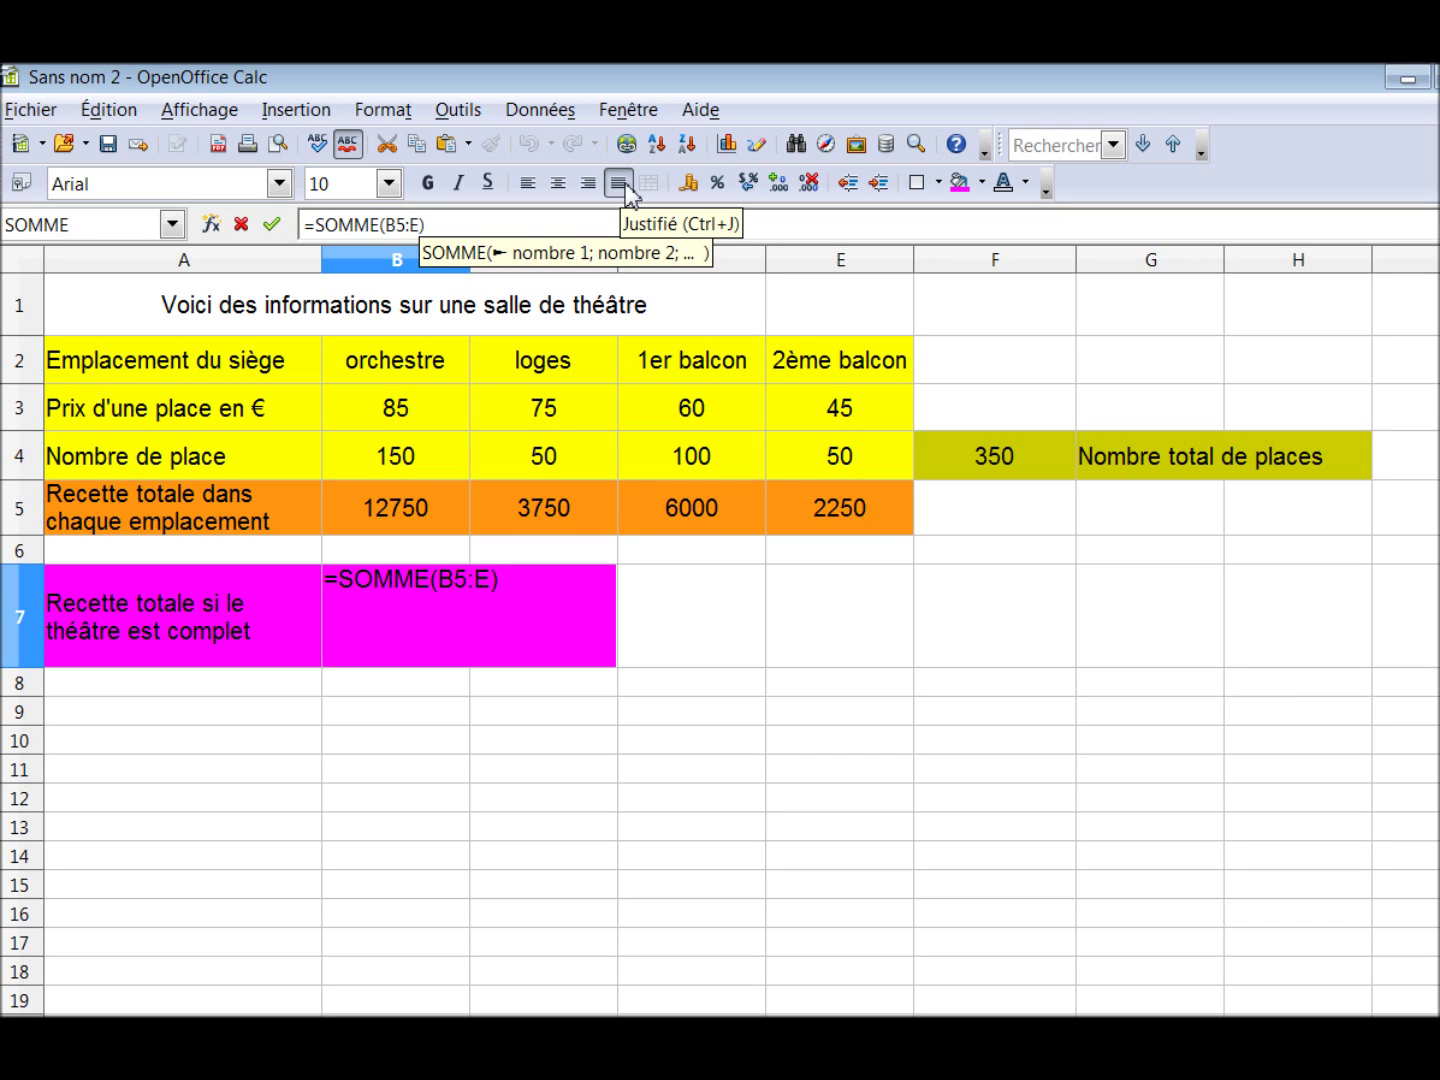
text(5)
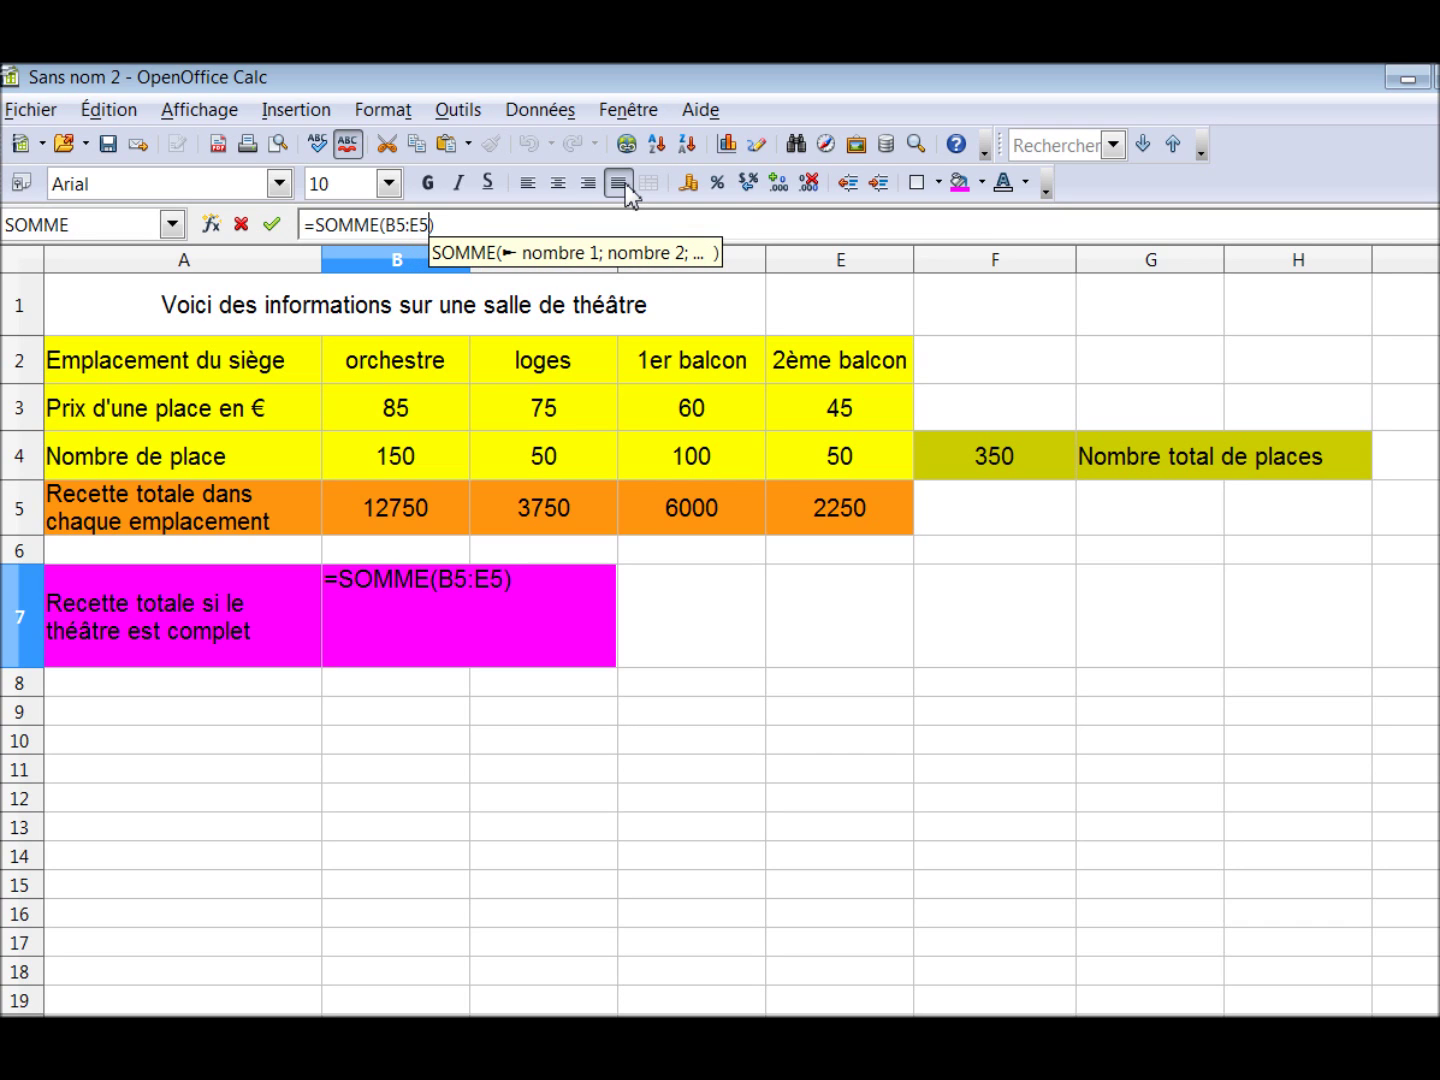
click(273, 224)
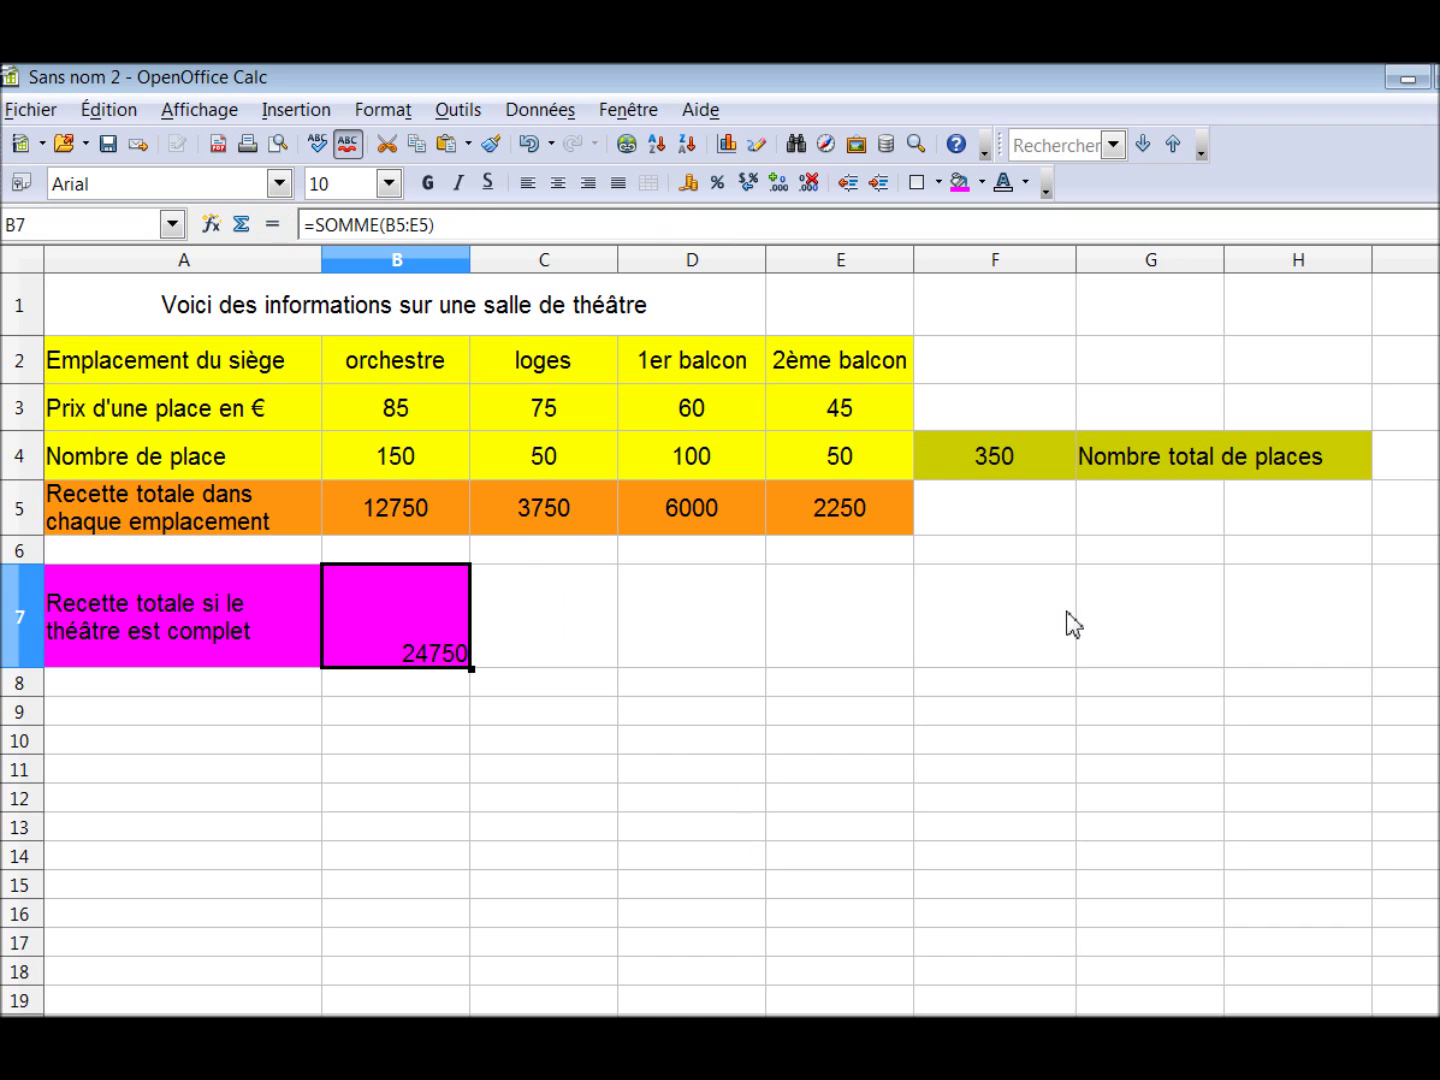
Centre the full-theatre revenue in B7 horizontally and set its vertical alignment to Milieu
click(558, 184)
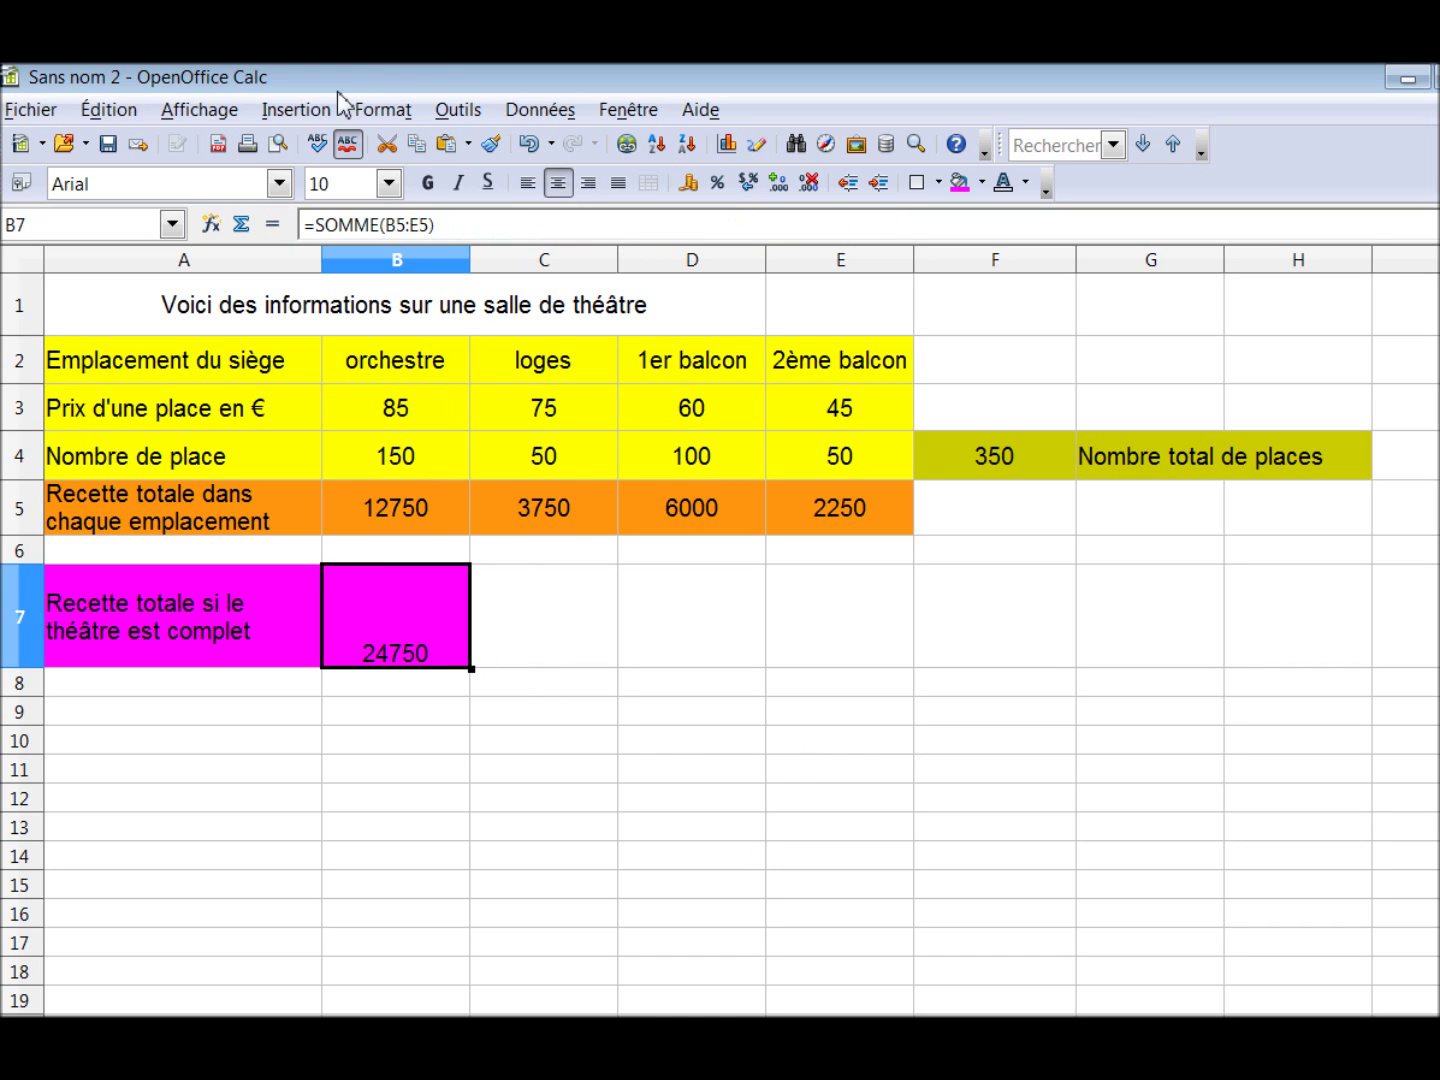
click(383, 111)
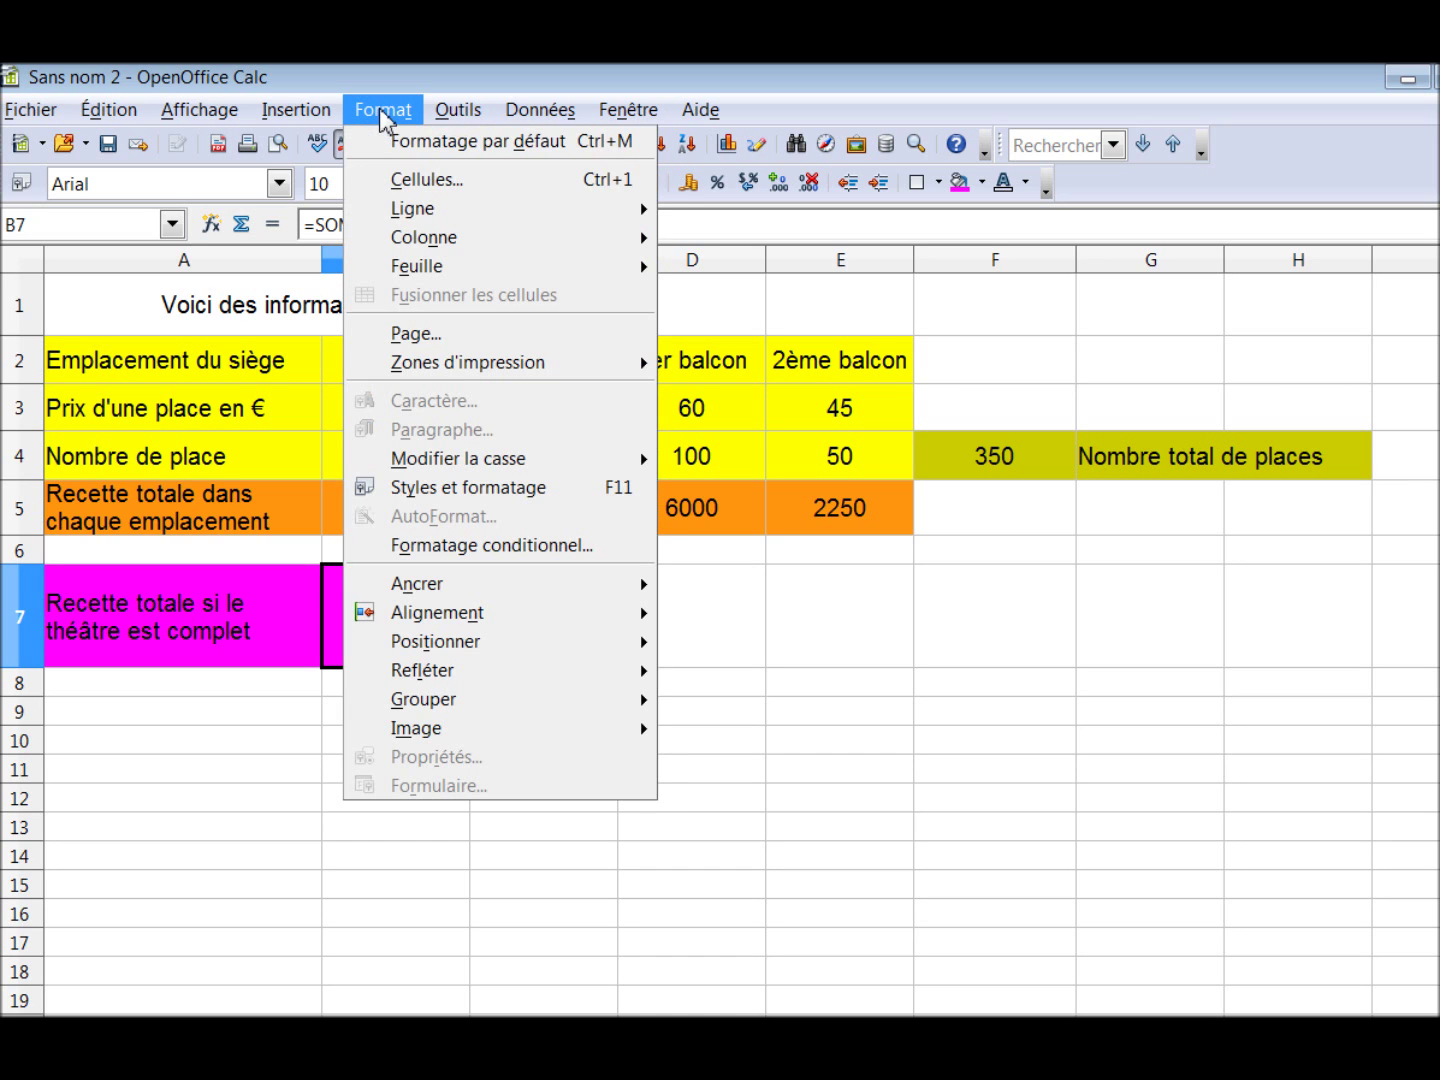
click(430, 180)
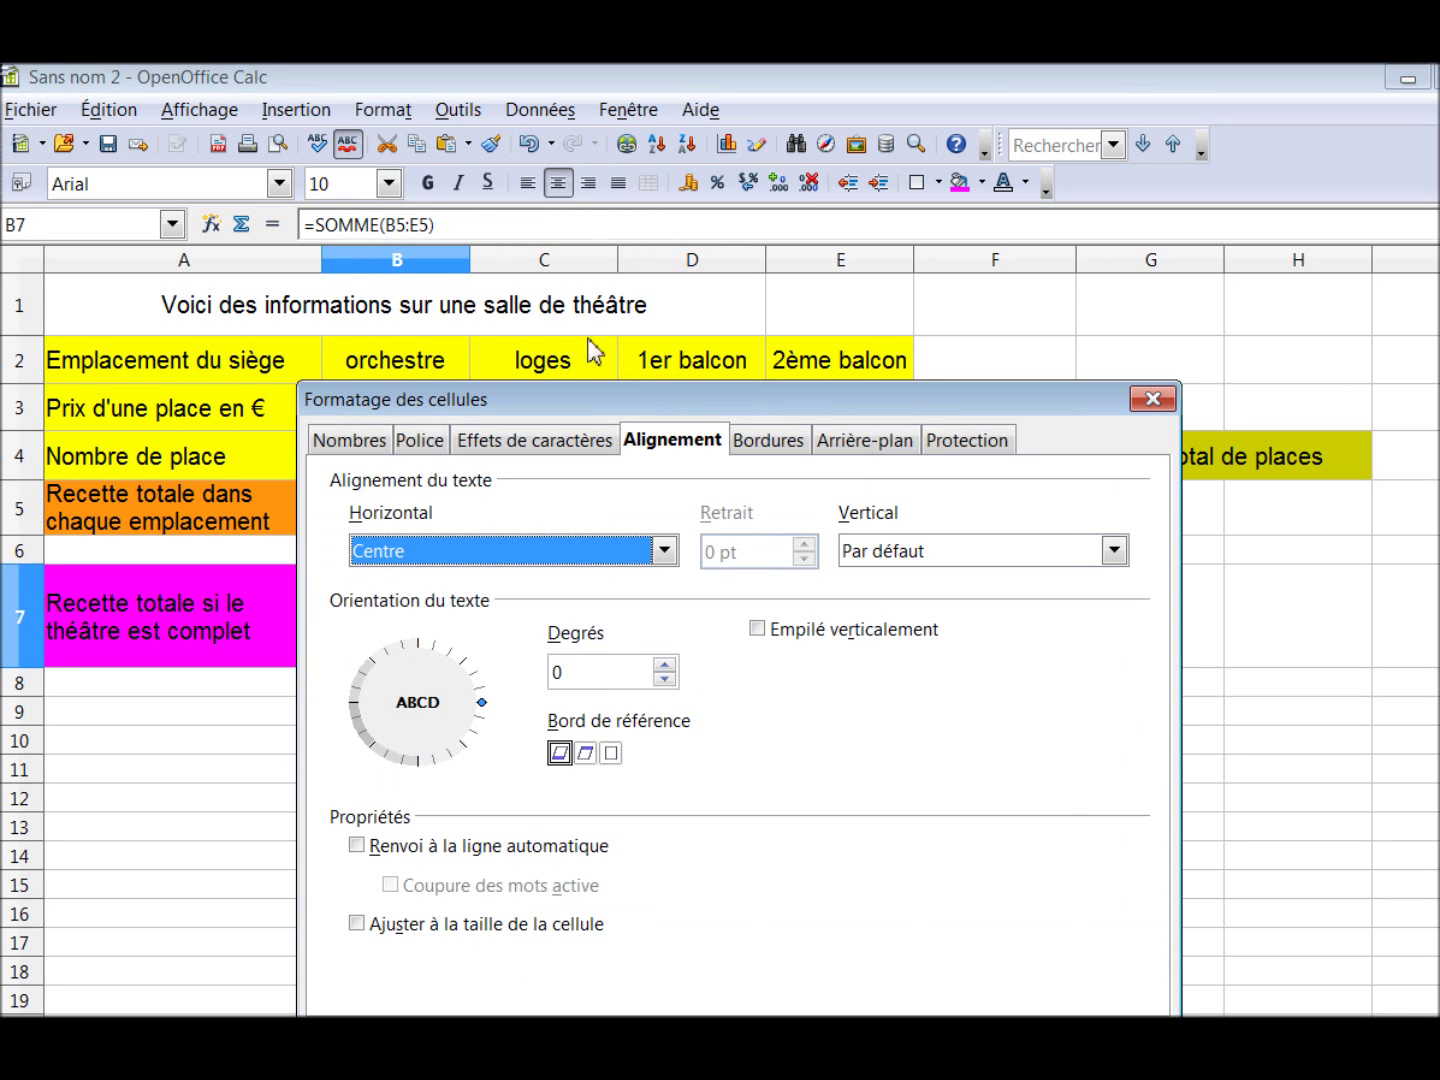
click(1114, 551)
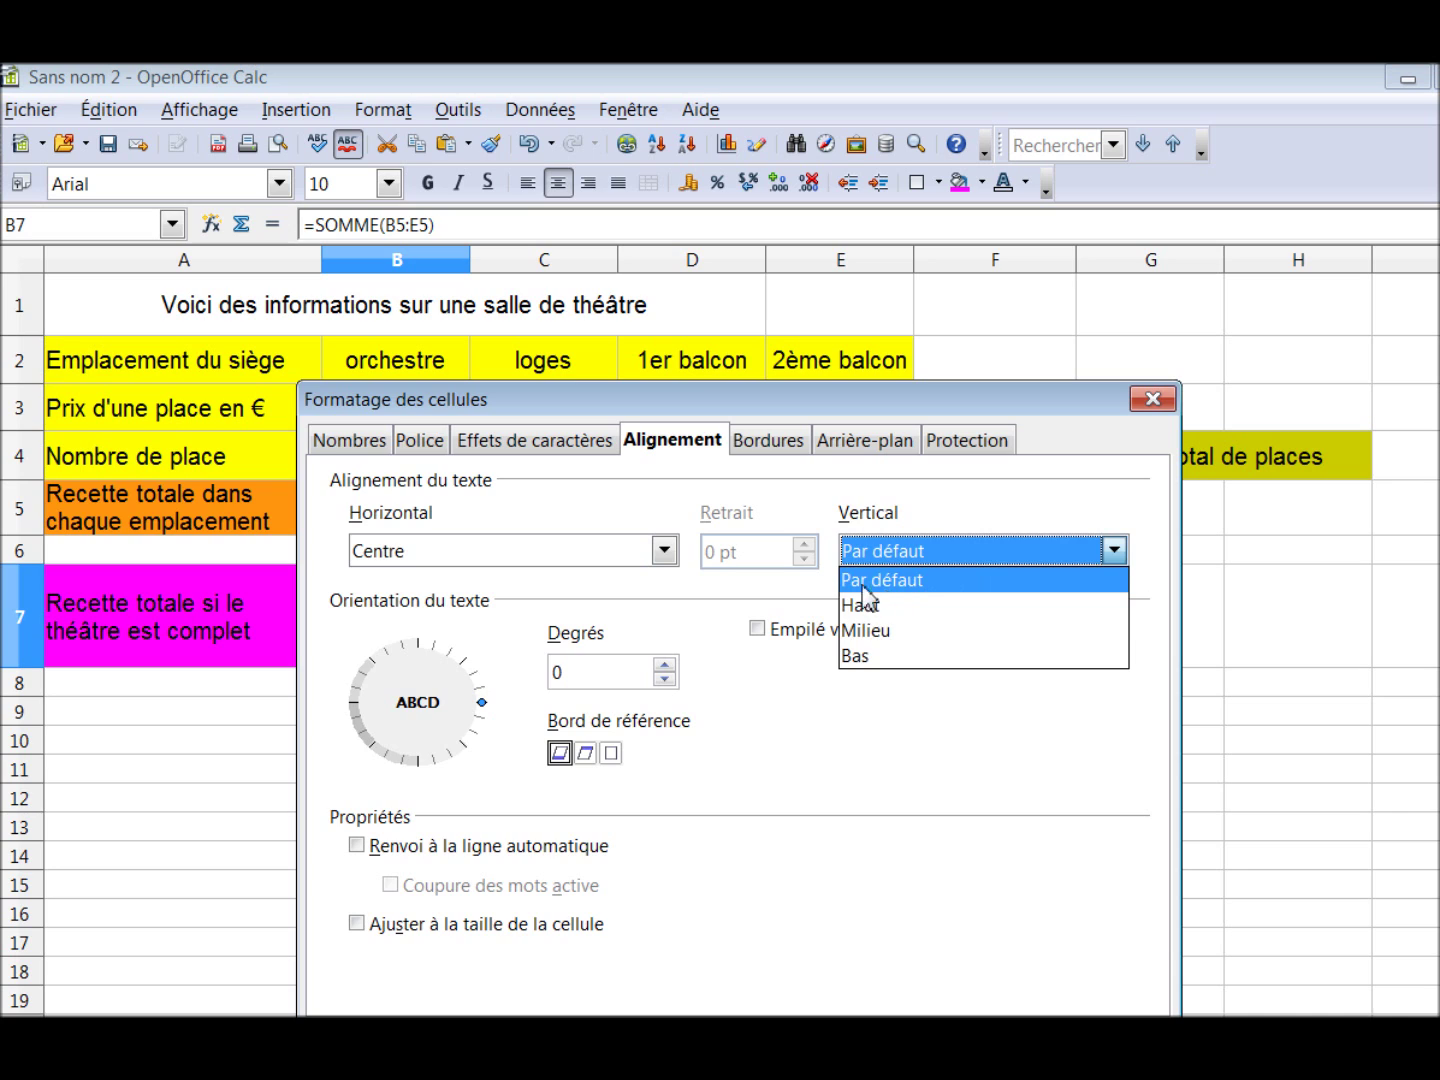
click(867, 632)
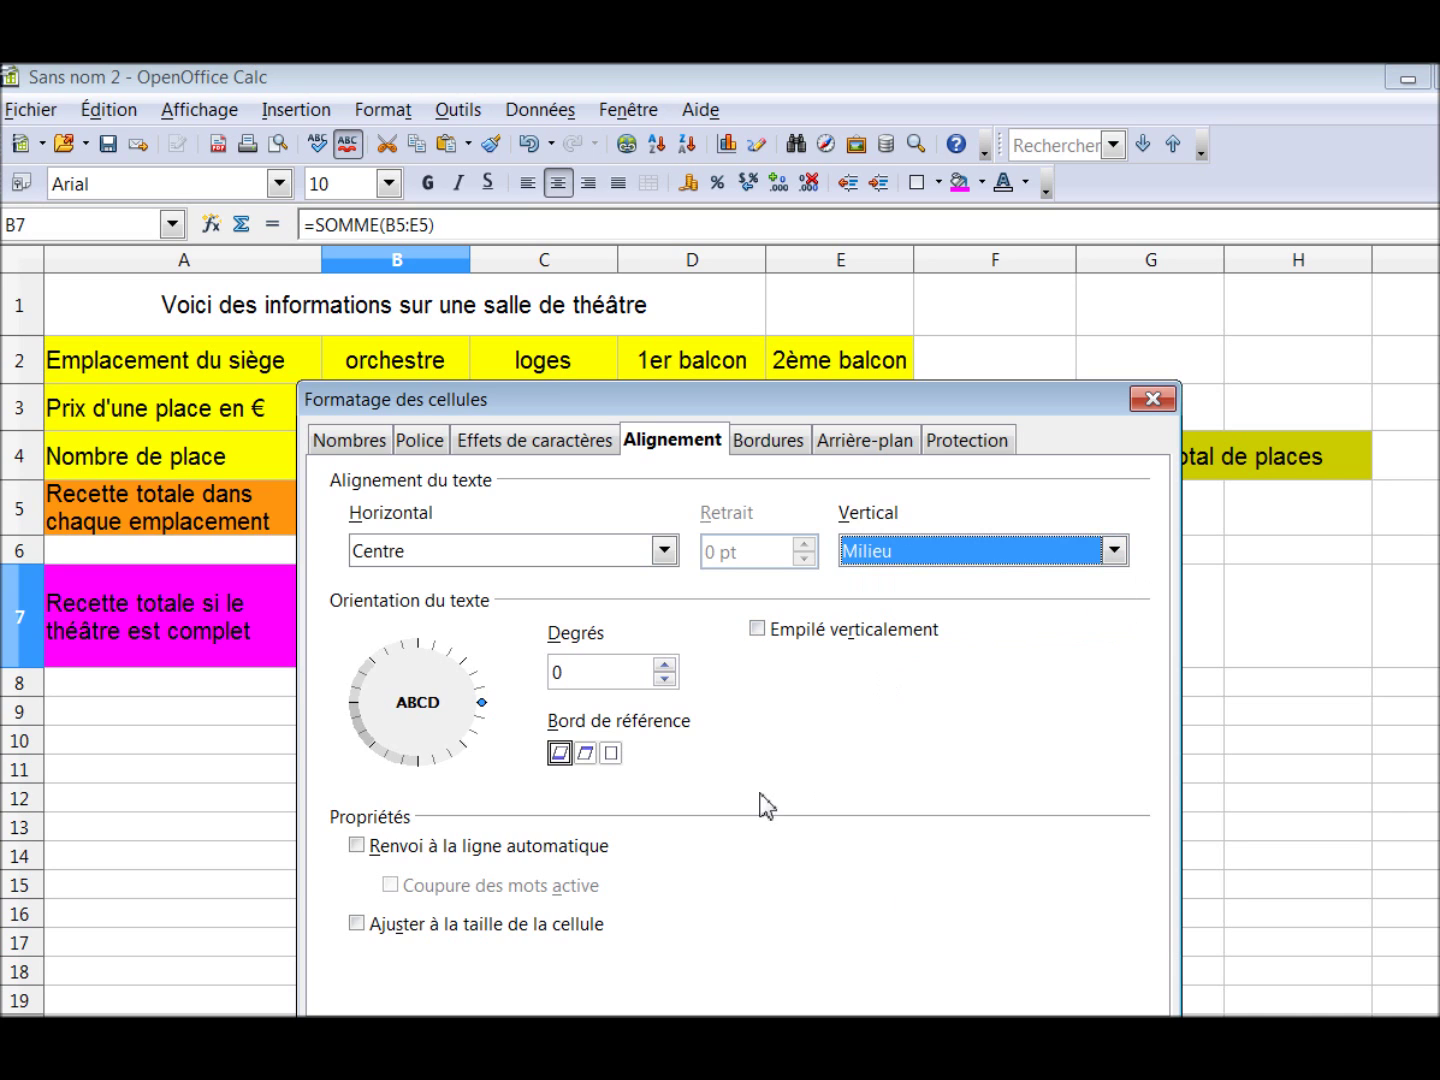
key(Return)
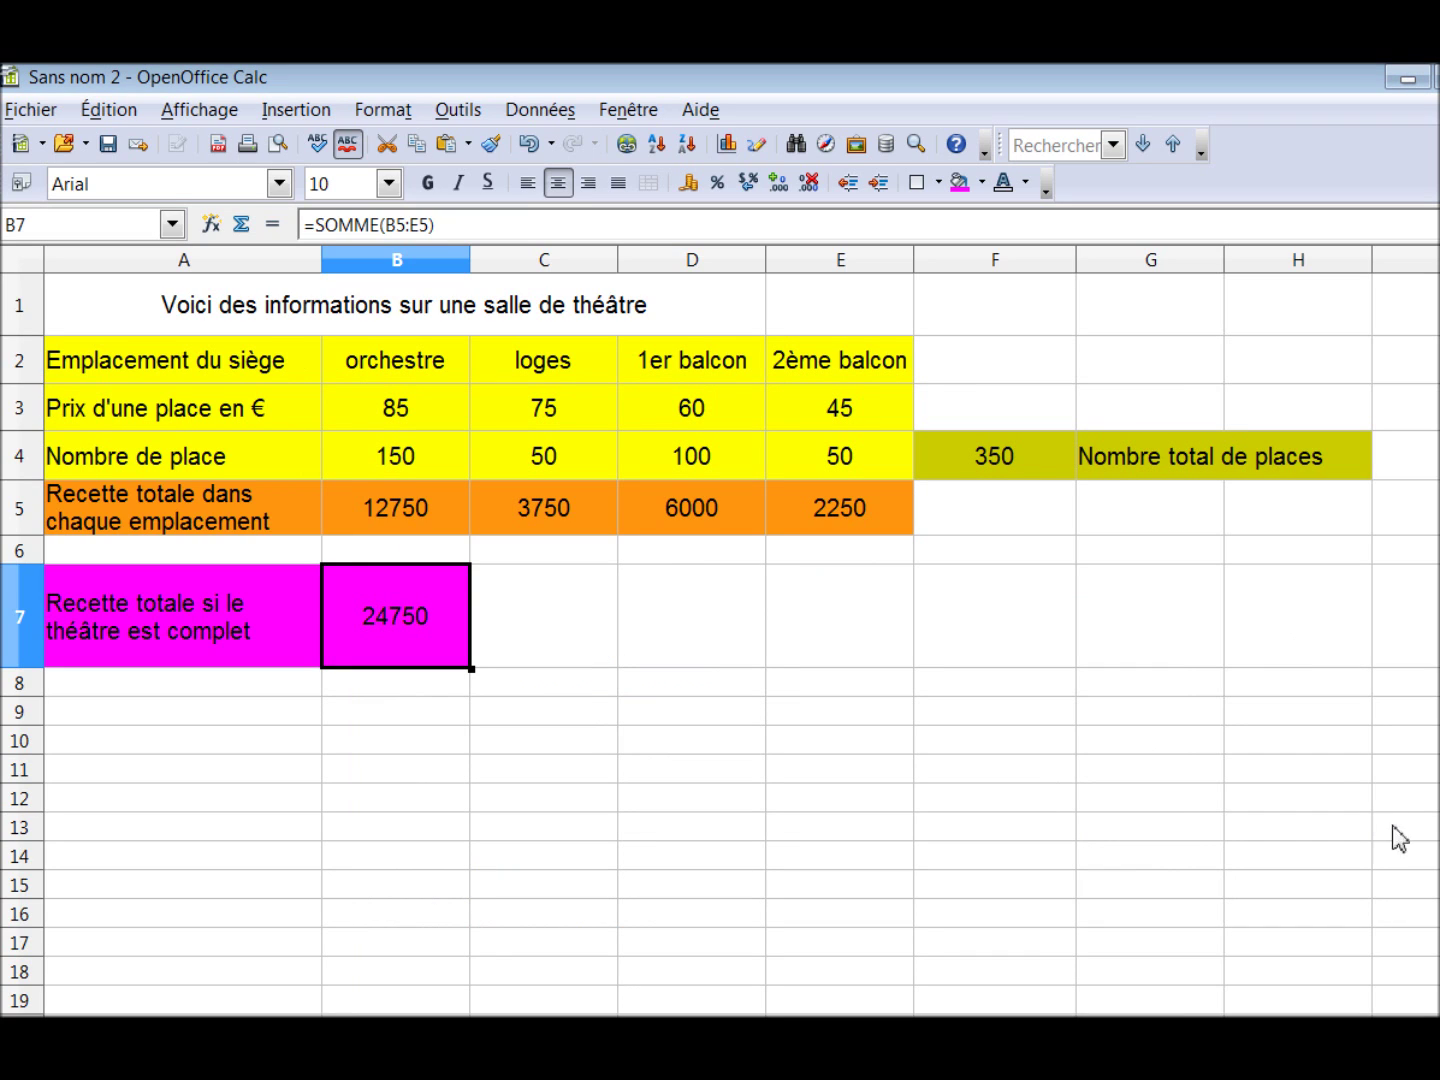
click(544, 970)
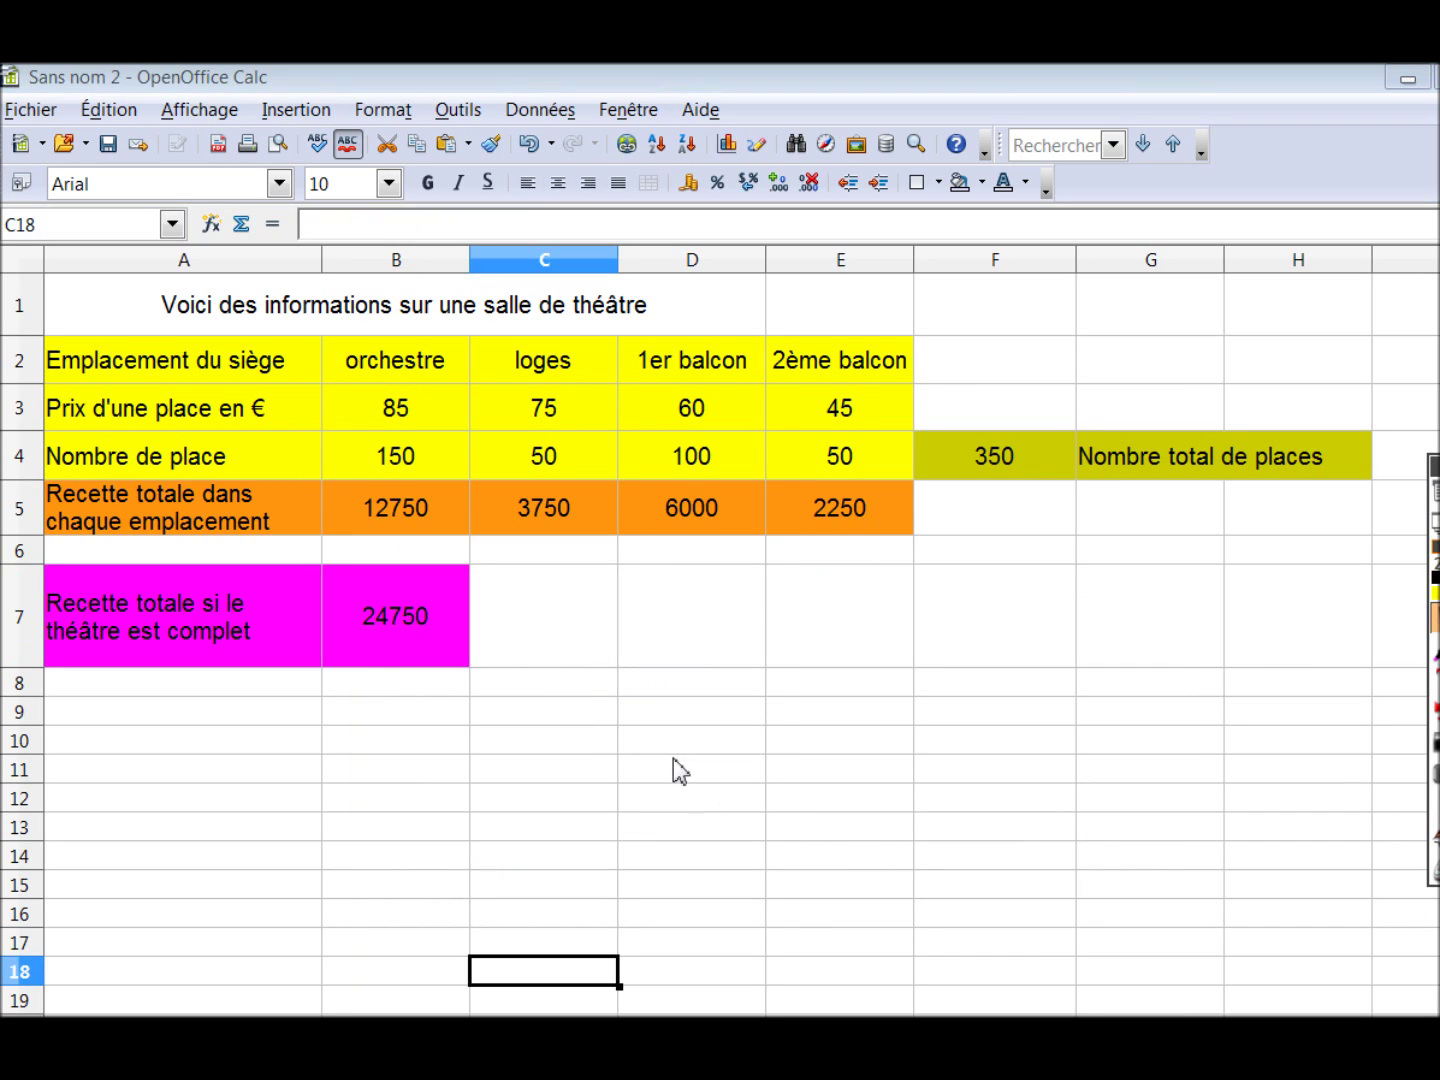
Set the orchestre seat price in B3 to 80
click(389, 402)
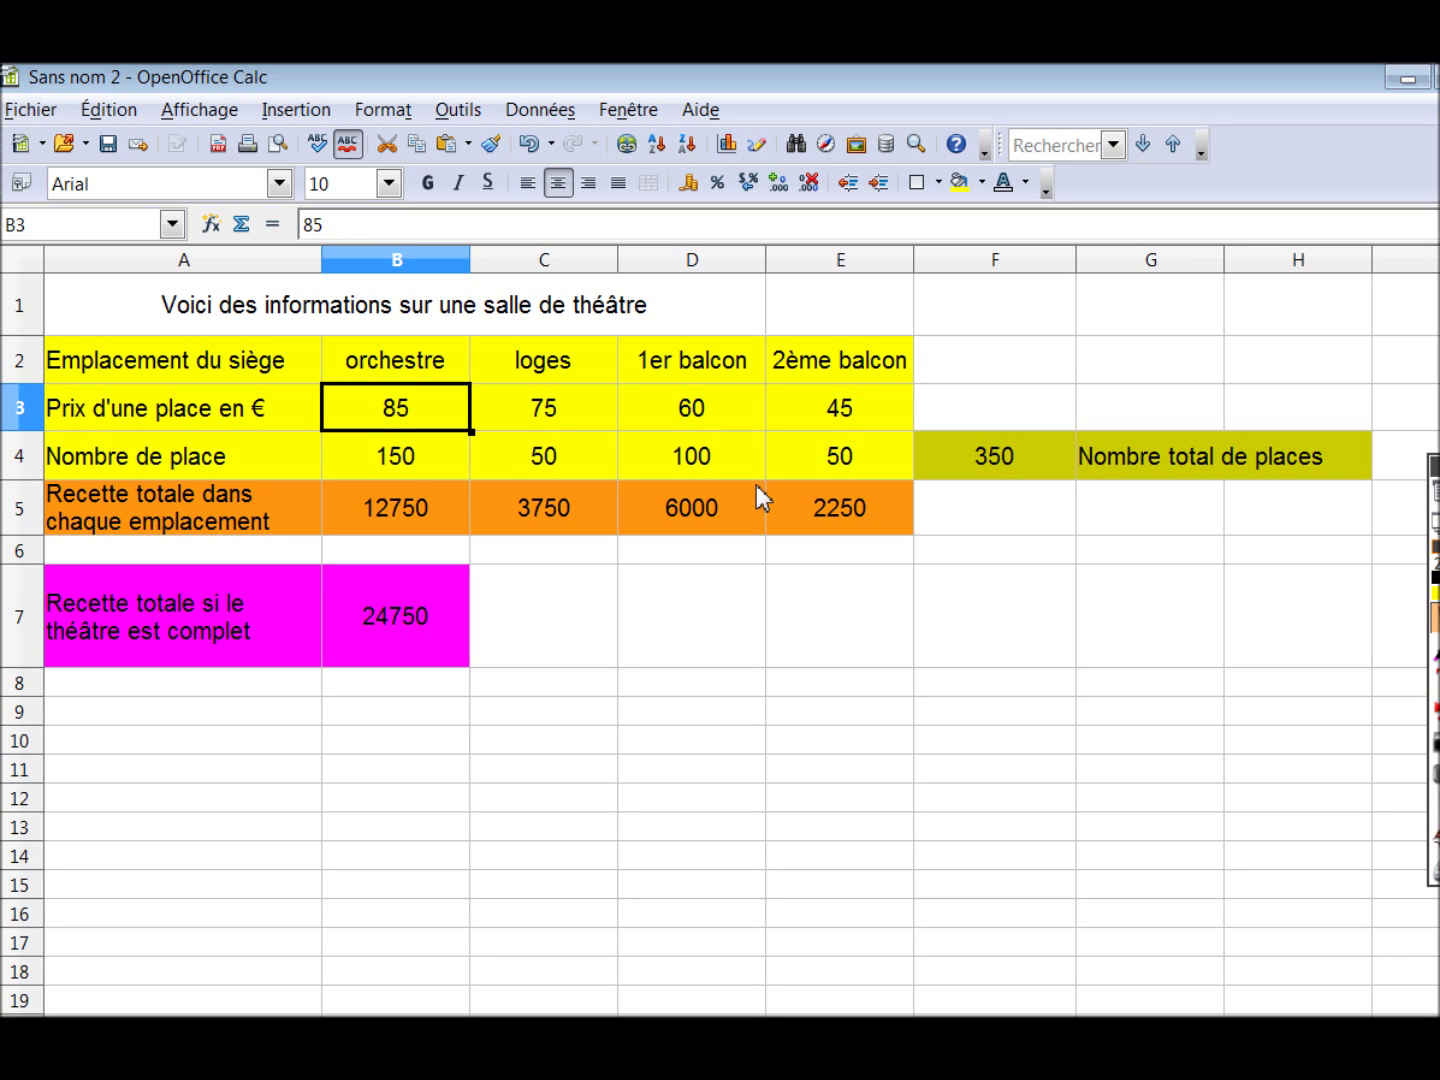
text(80)
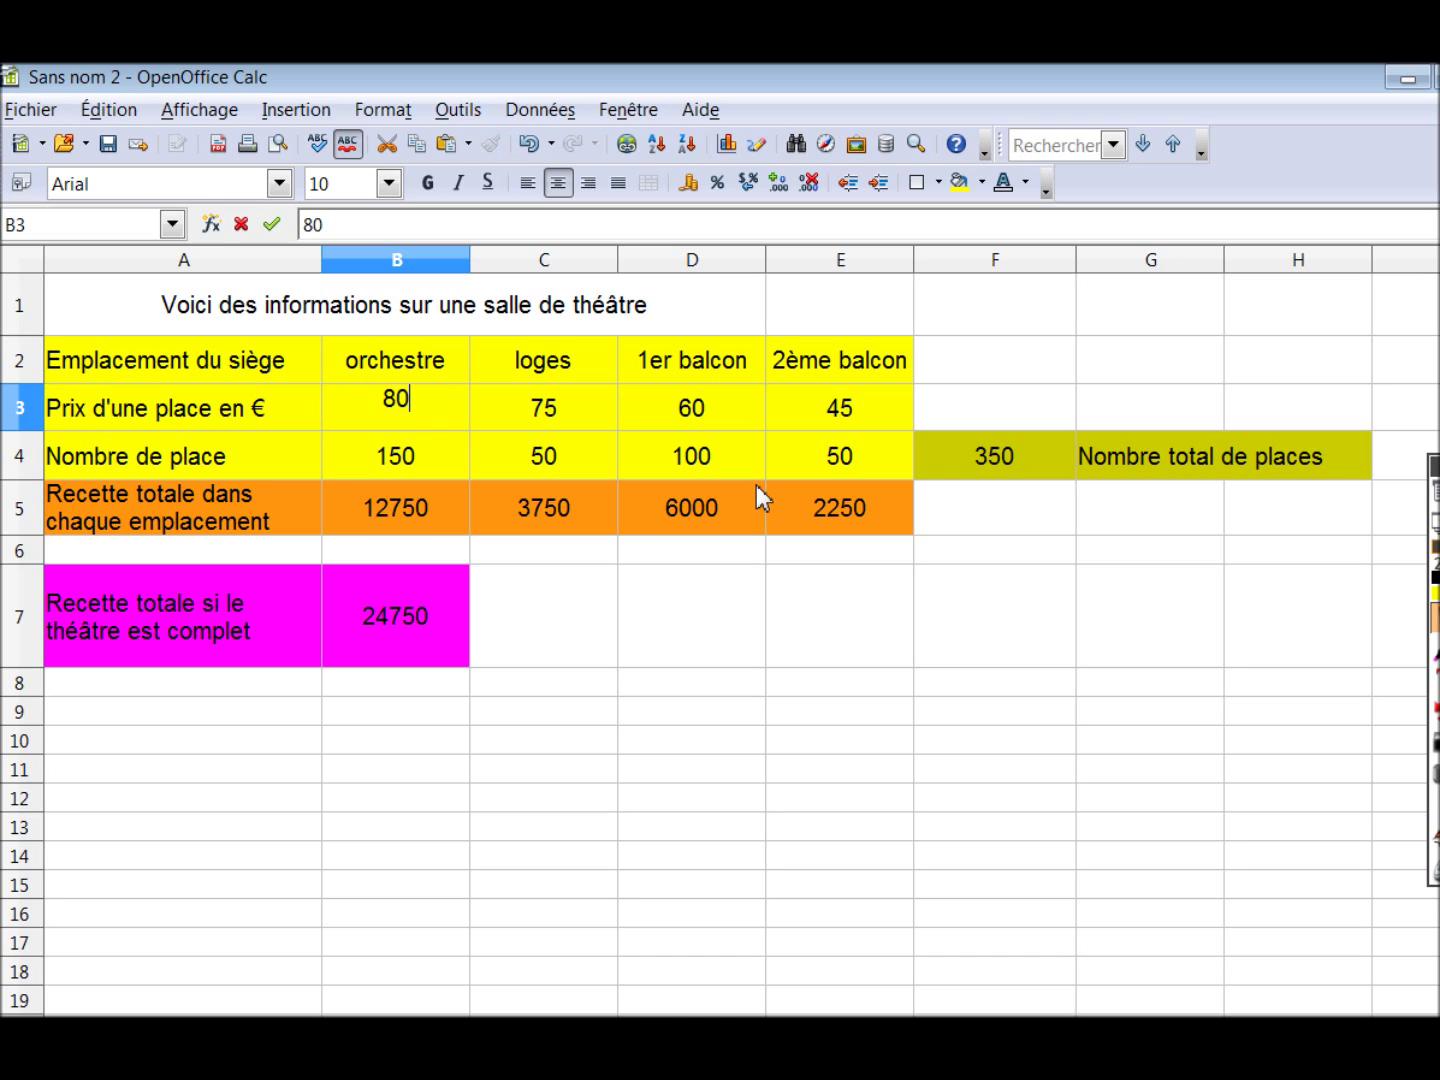
click(272, 224)
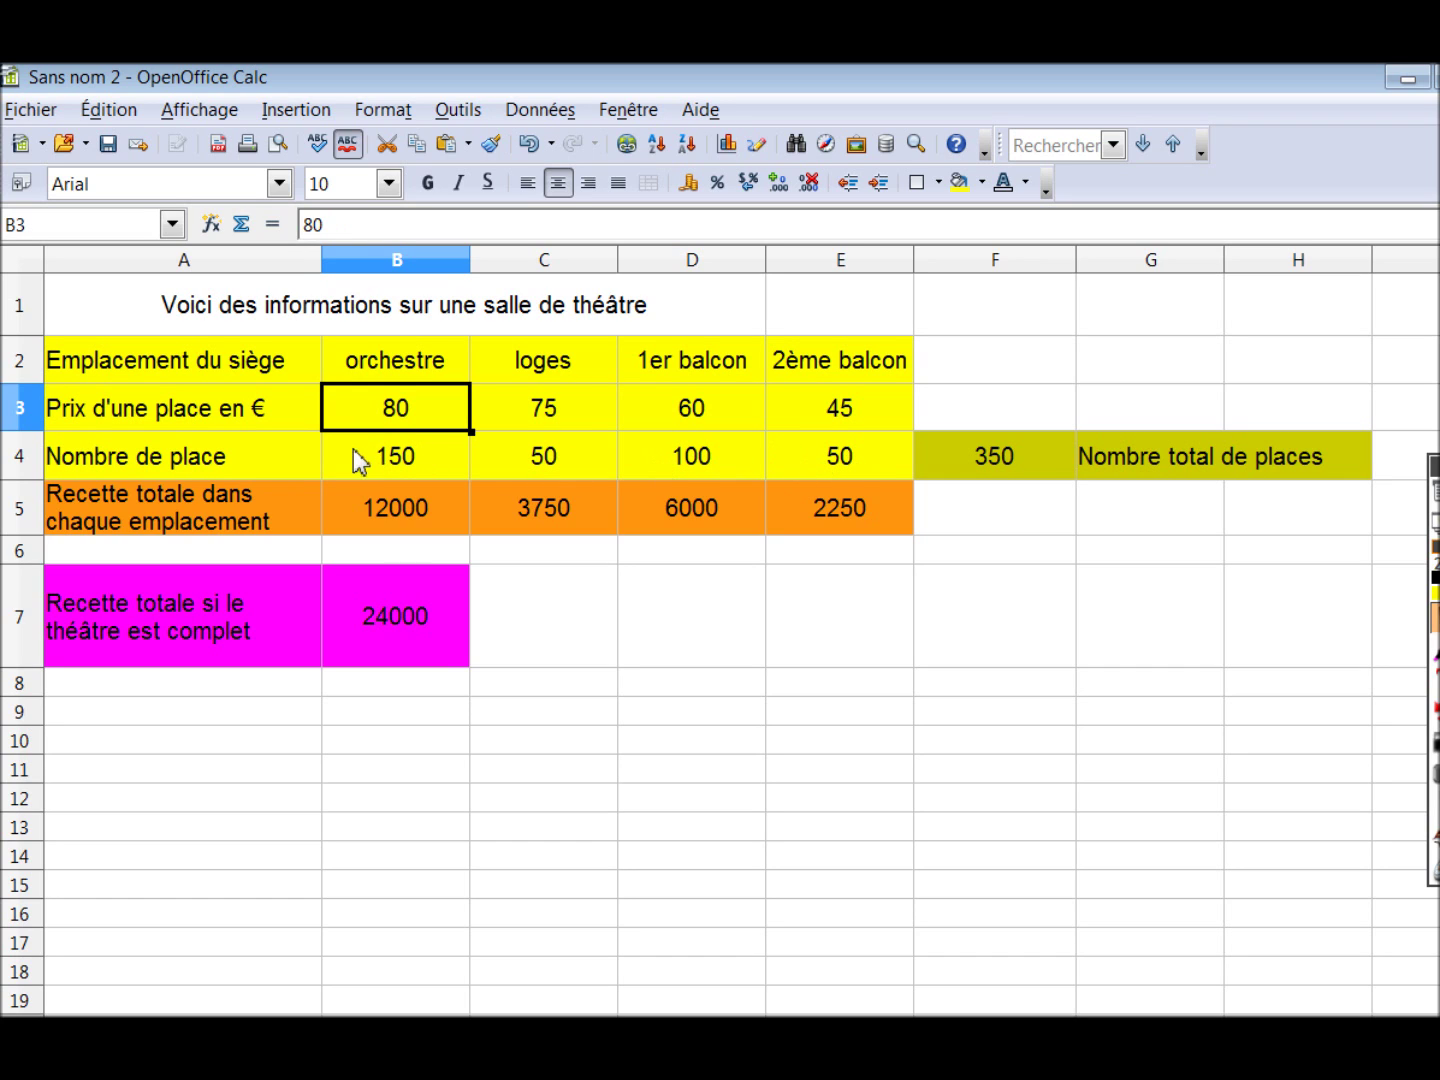
Change the row label in A4 to "Nombre de personnes"
click(224, 457)
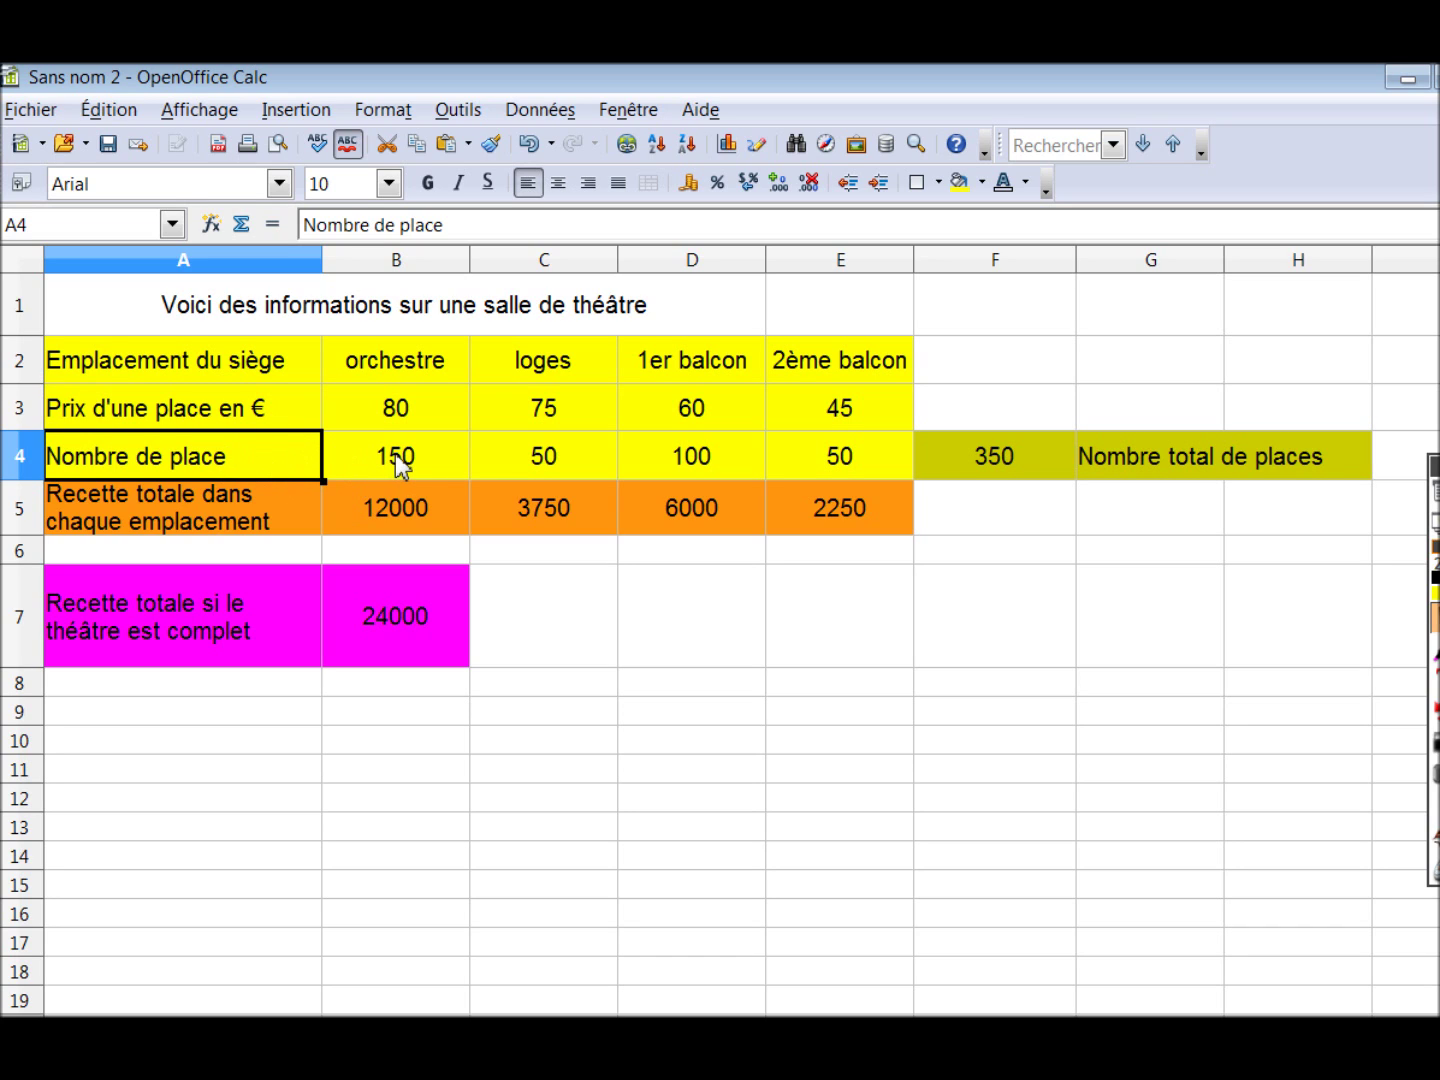
click(454, 226)
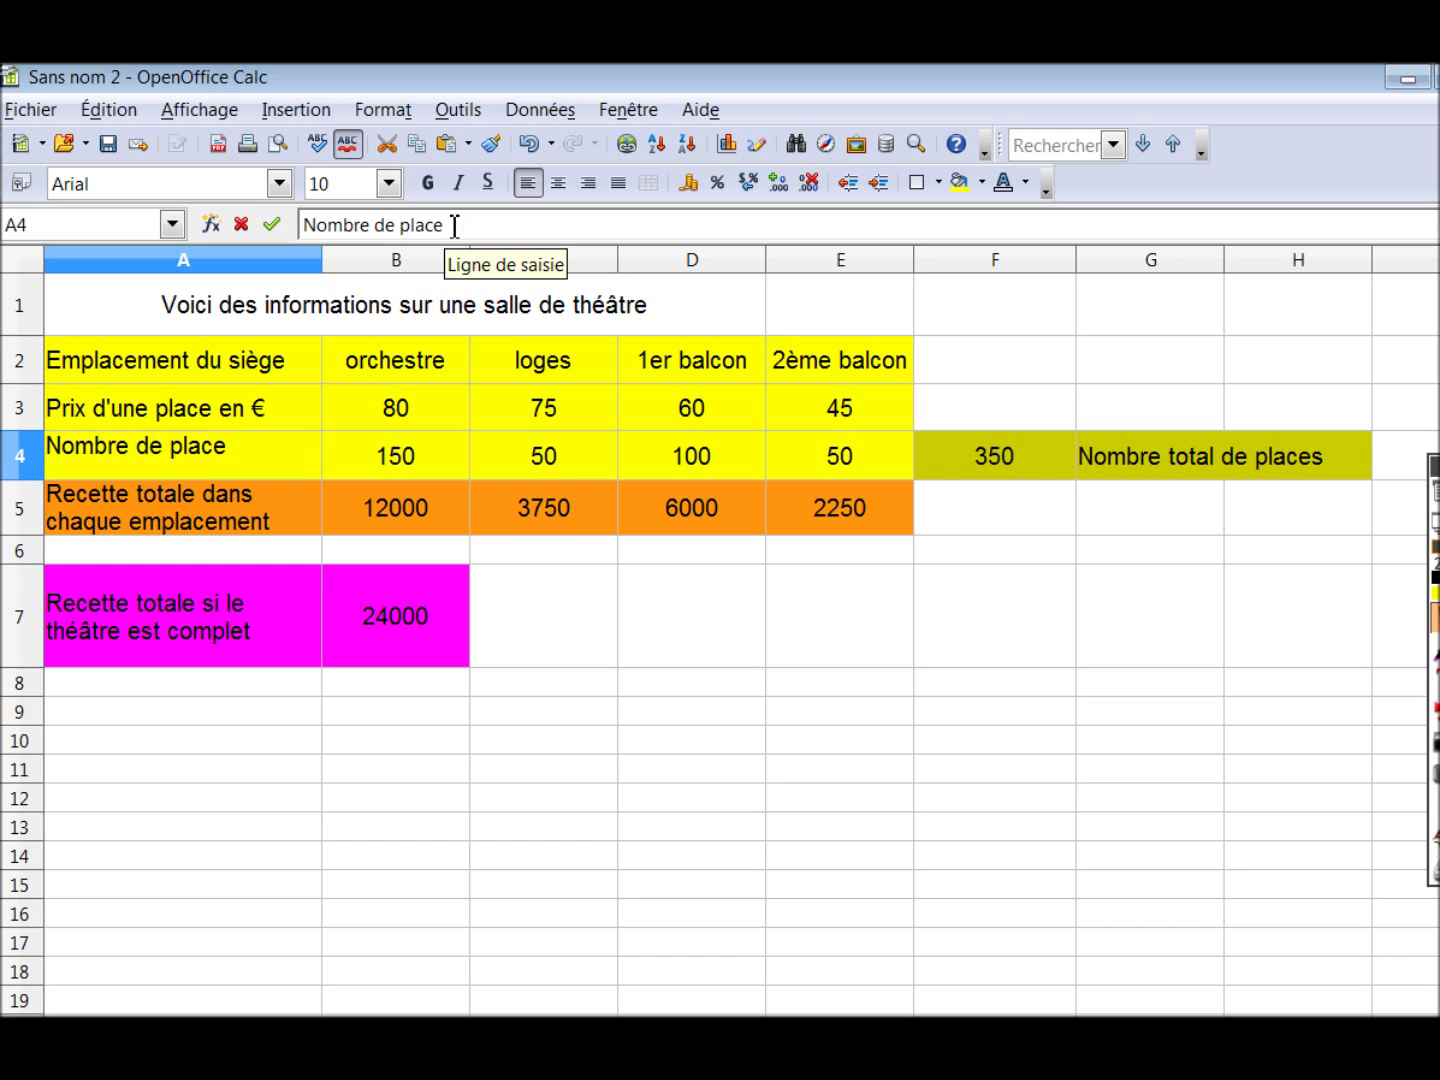
key(BackSpace)
key(BackSpace)
key(BackSpace)
key(BackSpace)
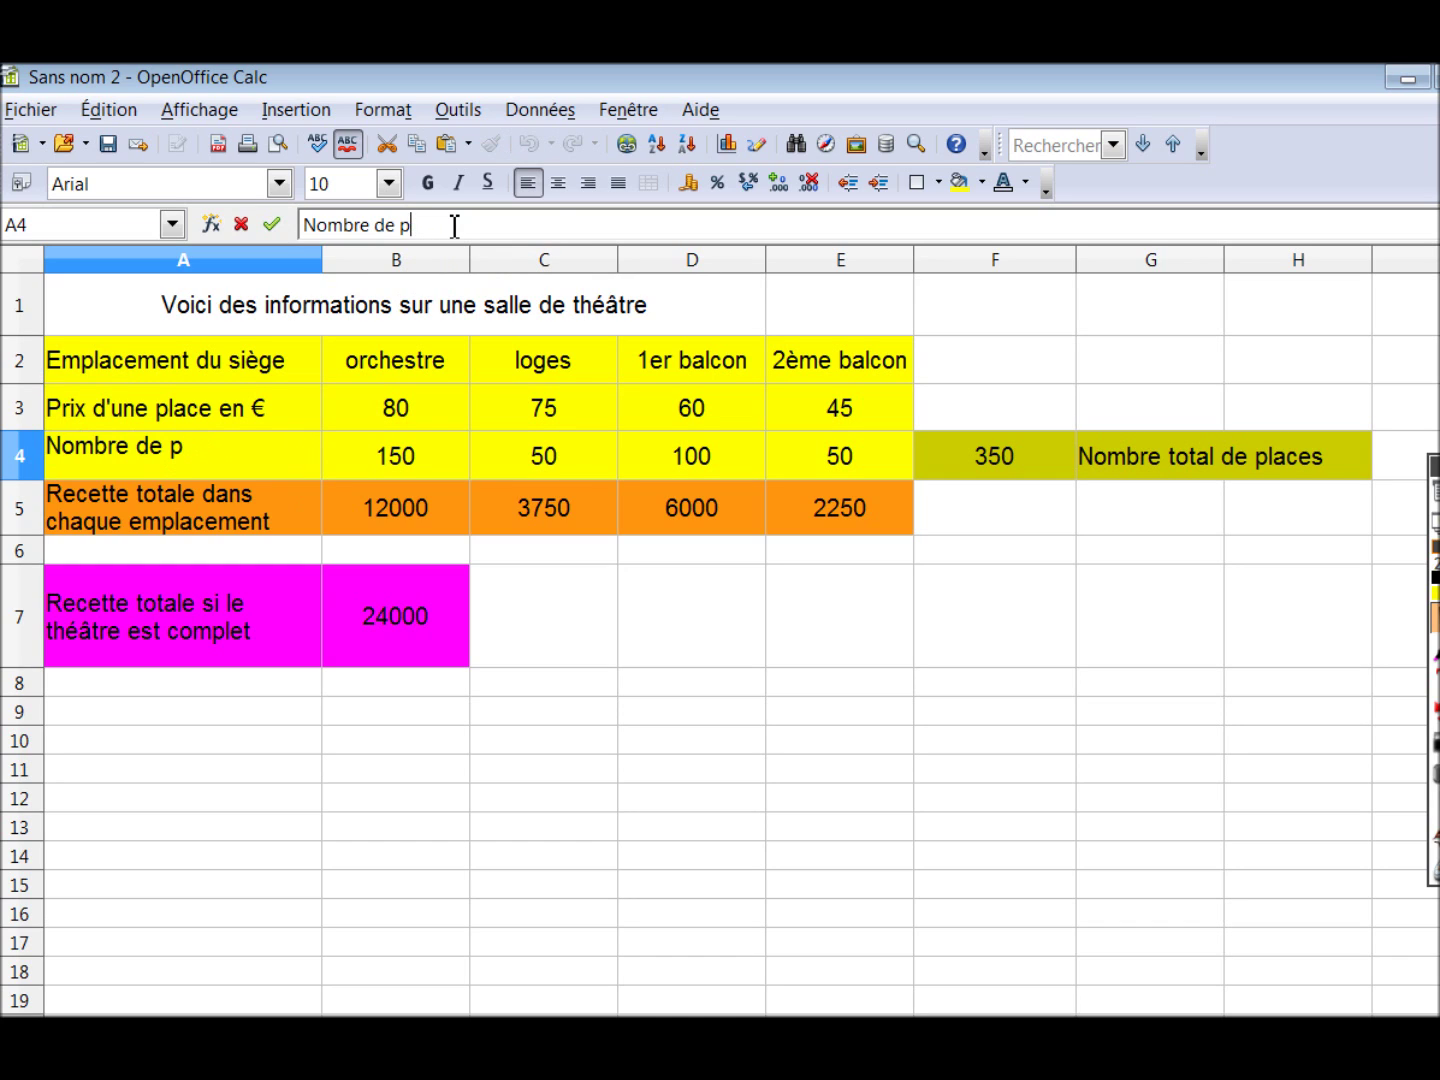
text(ersonnes)
click(271, 224)
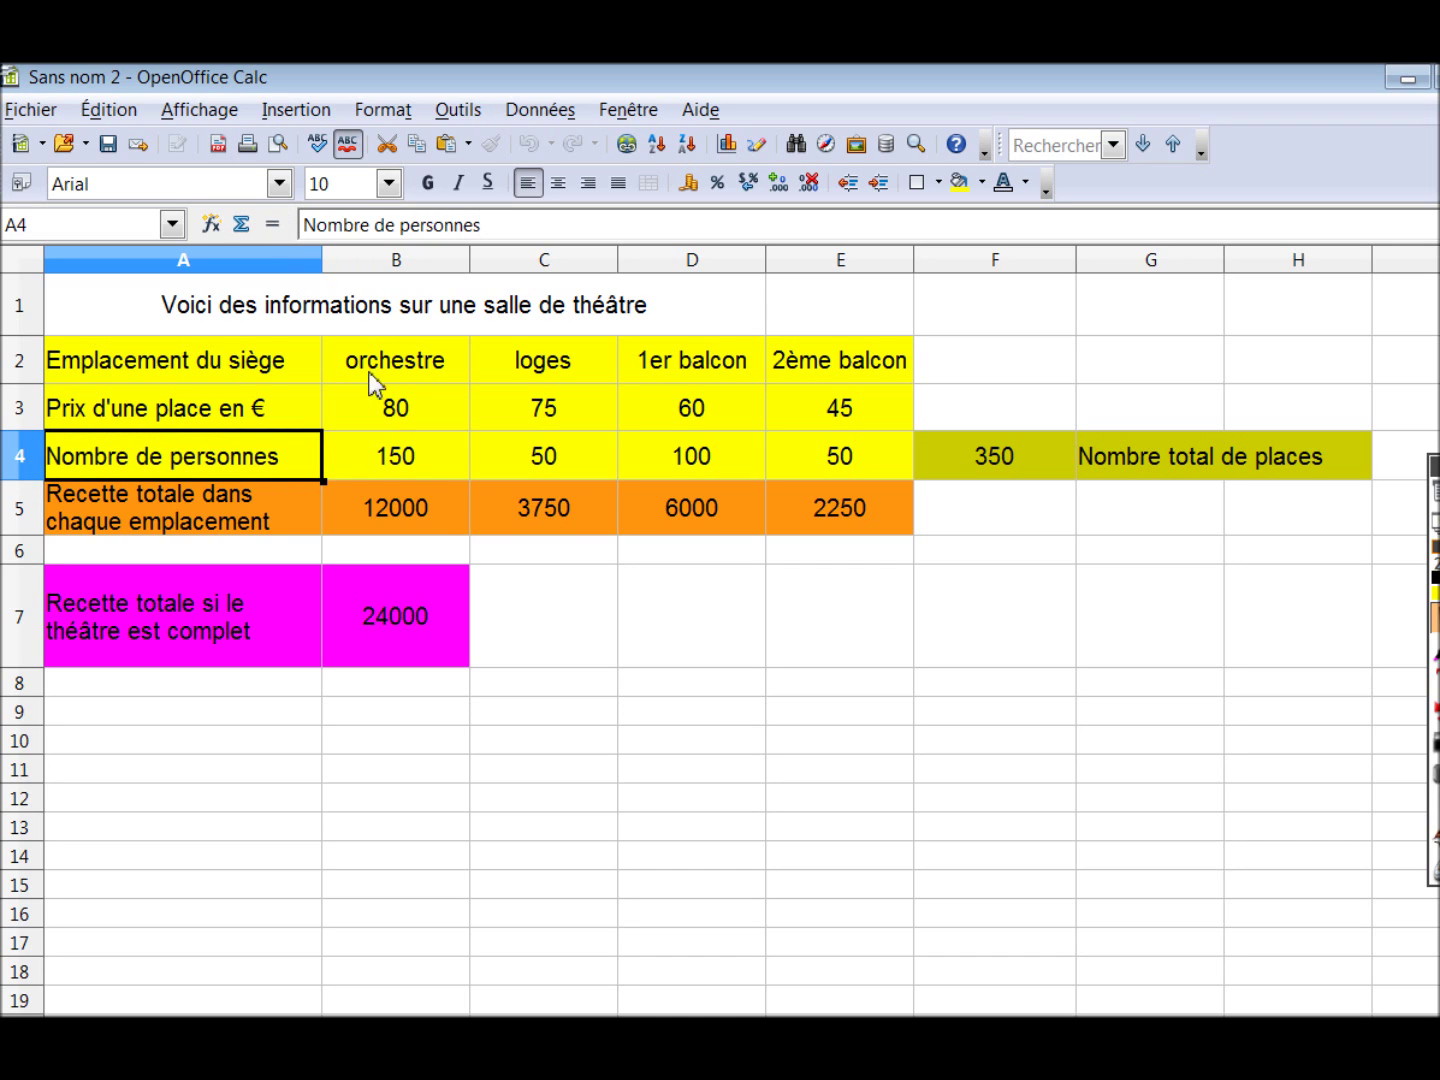
Set the number of people in row 4 to 127 for orchestre, 45 for loges, 95 for 1er balcon and 30 for 2ème balcon
click(406, 460)
text(127)
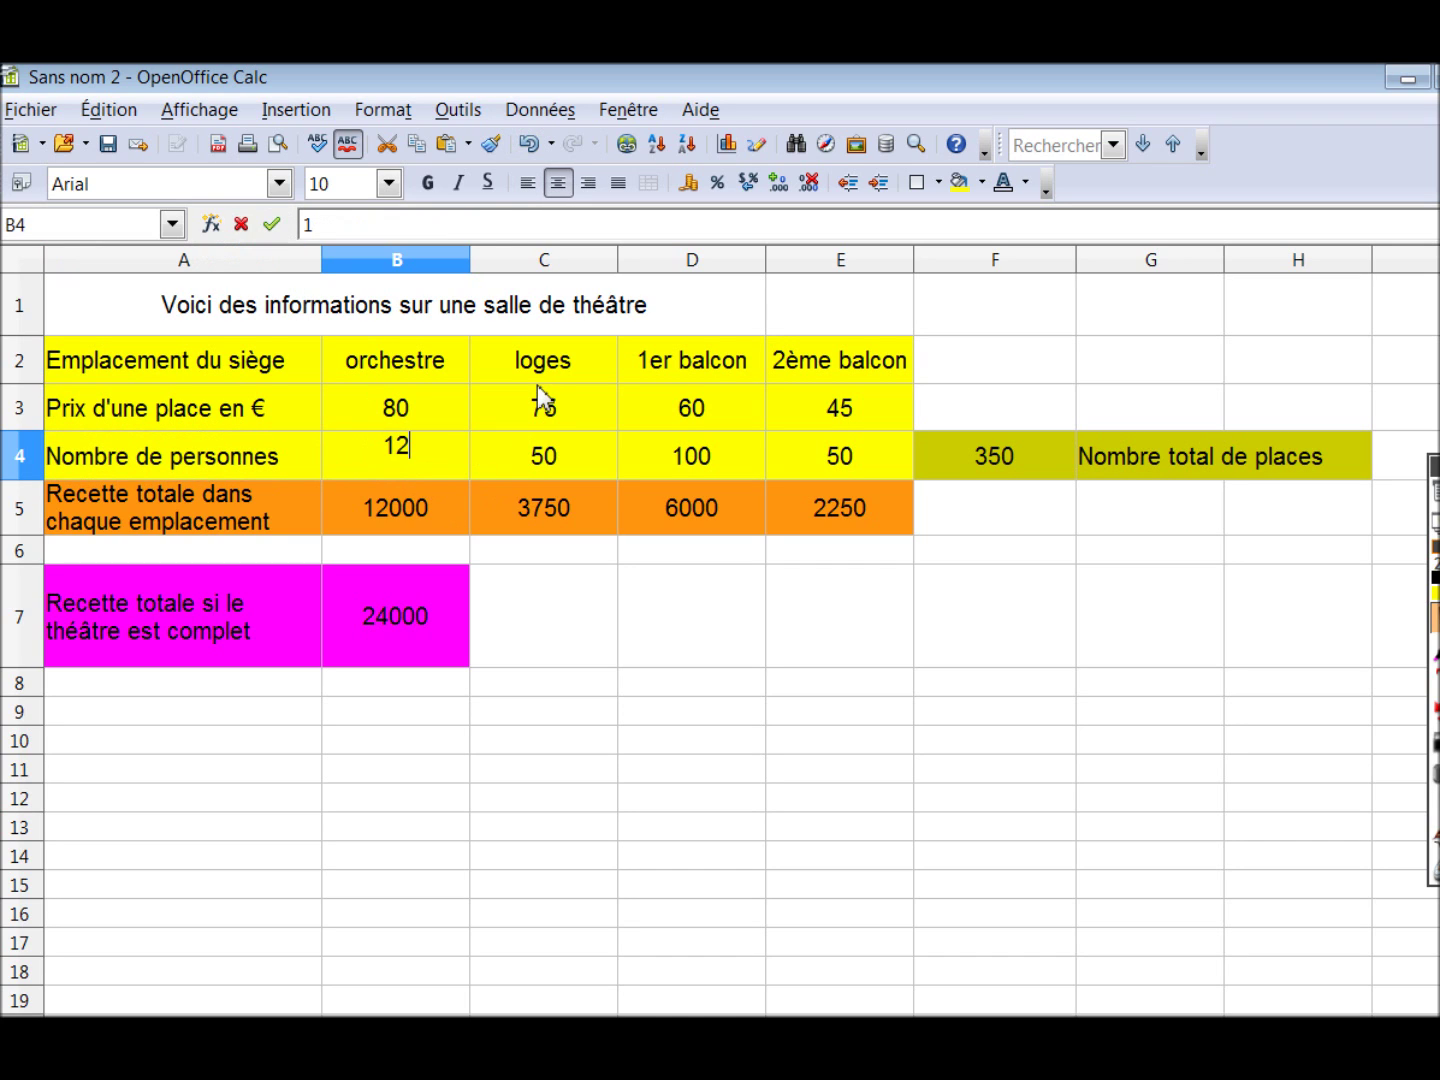
click(544, 458)
text(45)
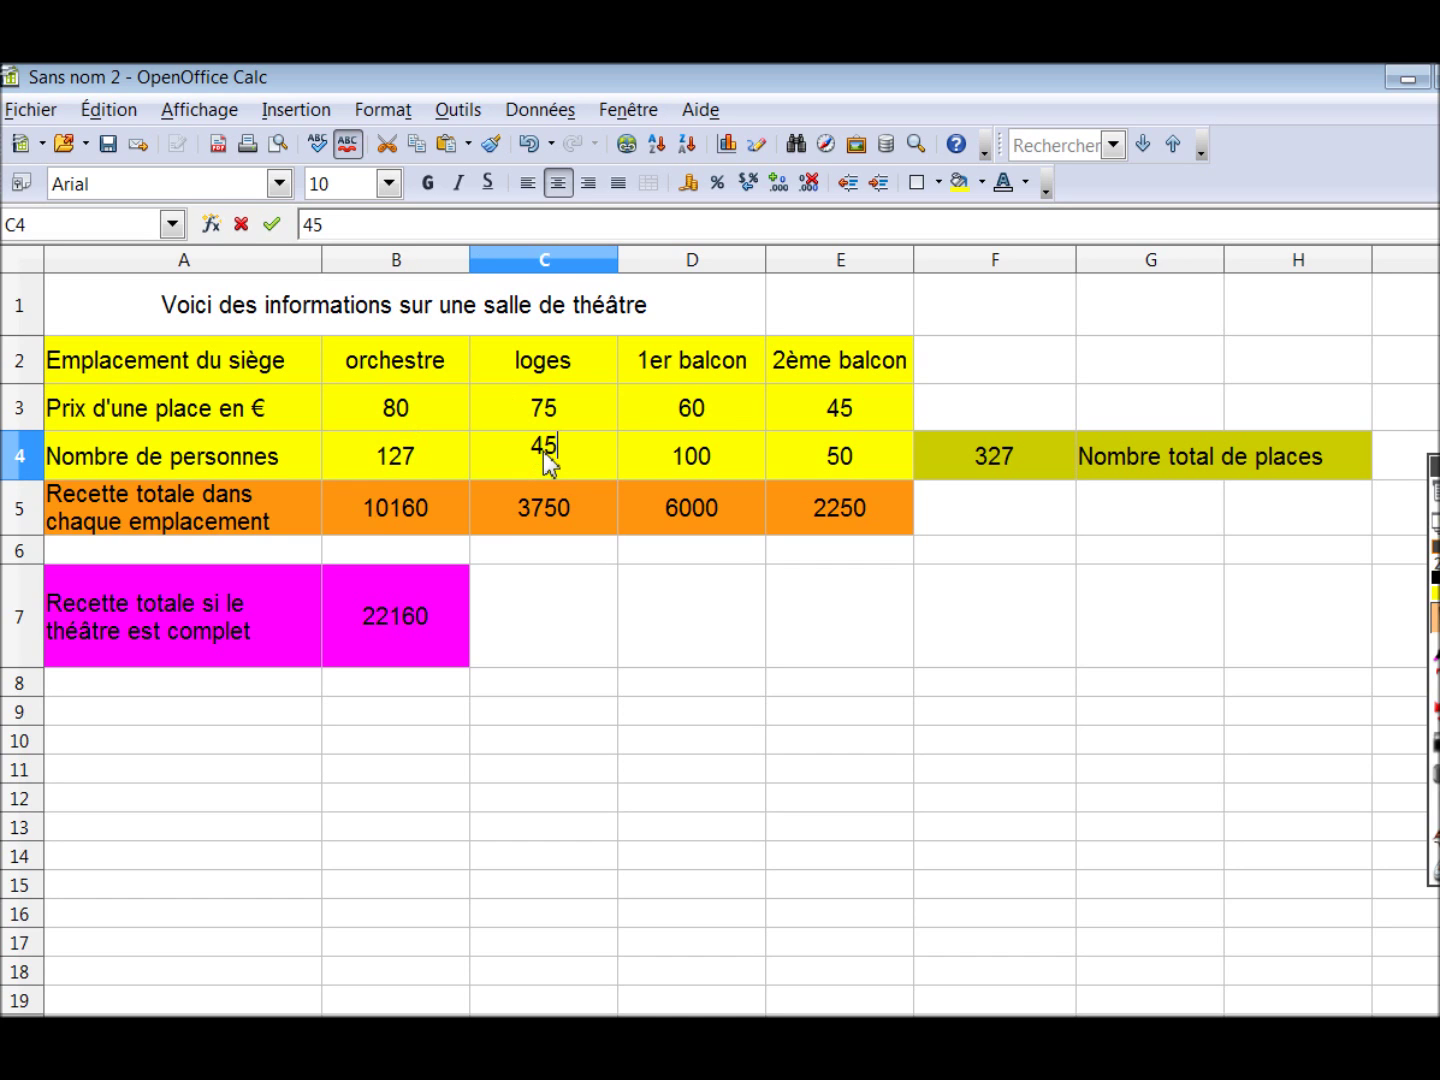
click(685, 458)
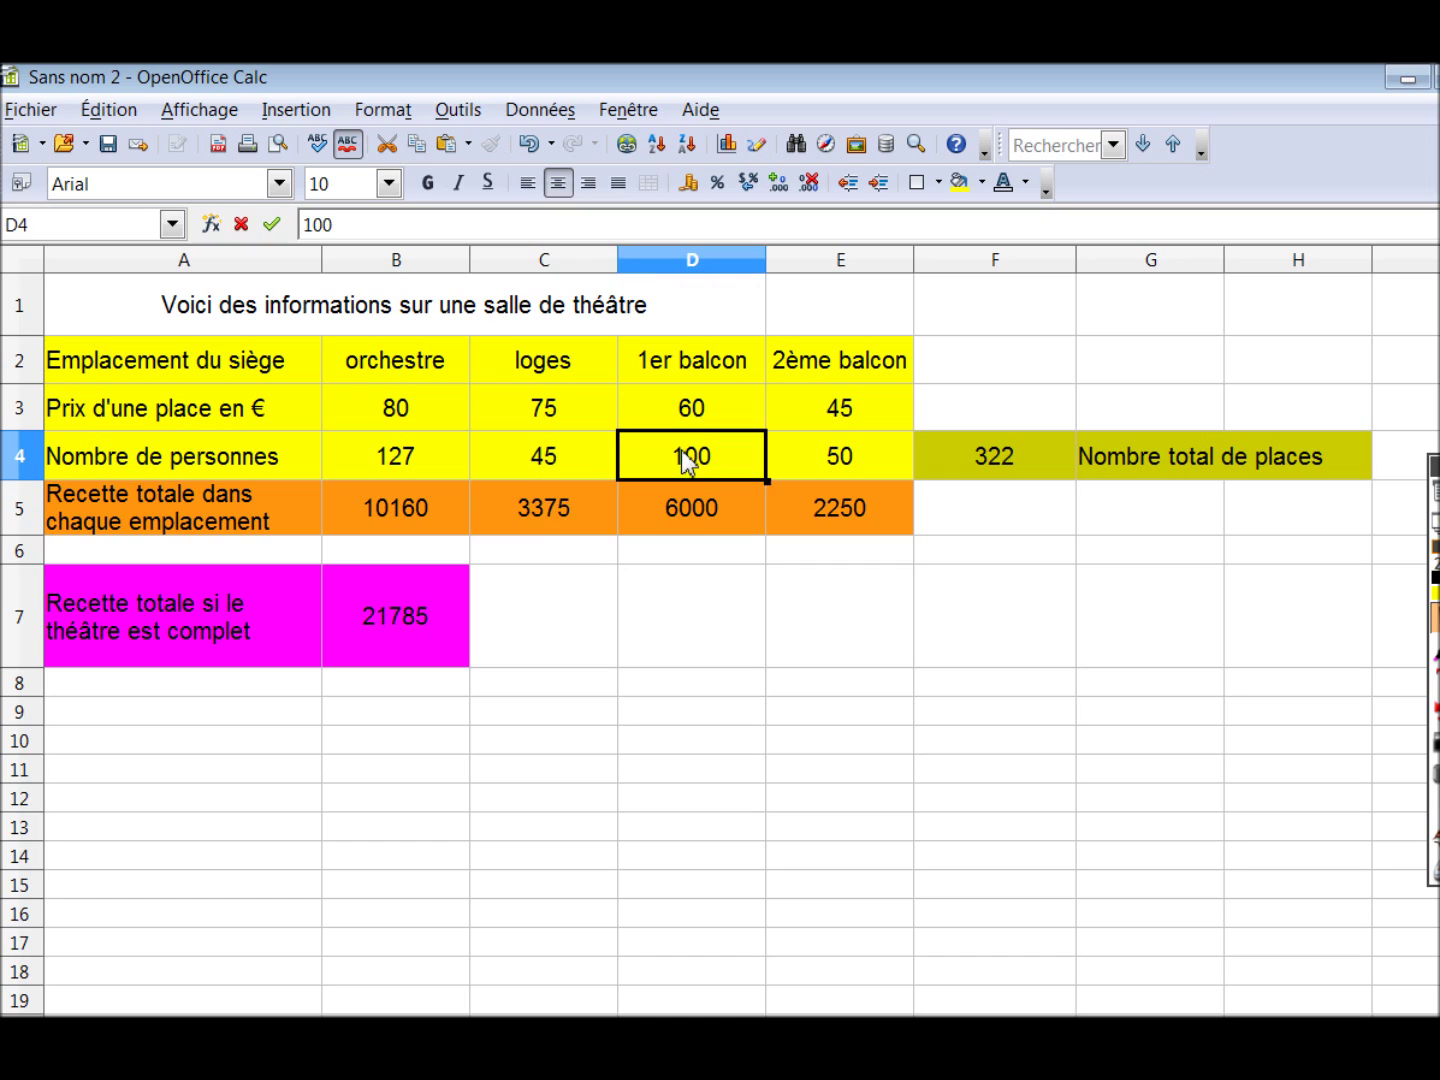
text(95)
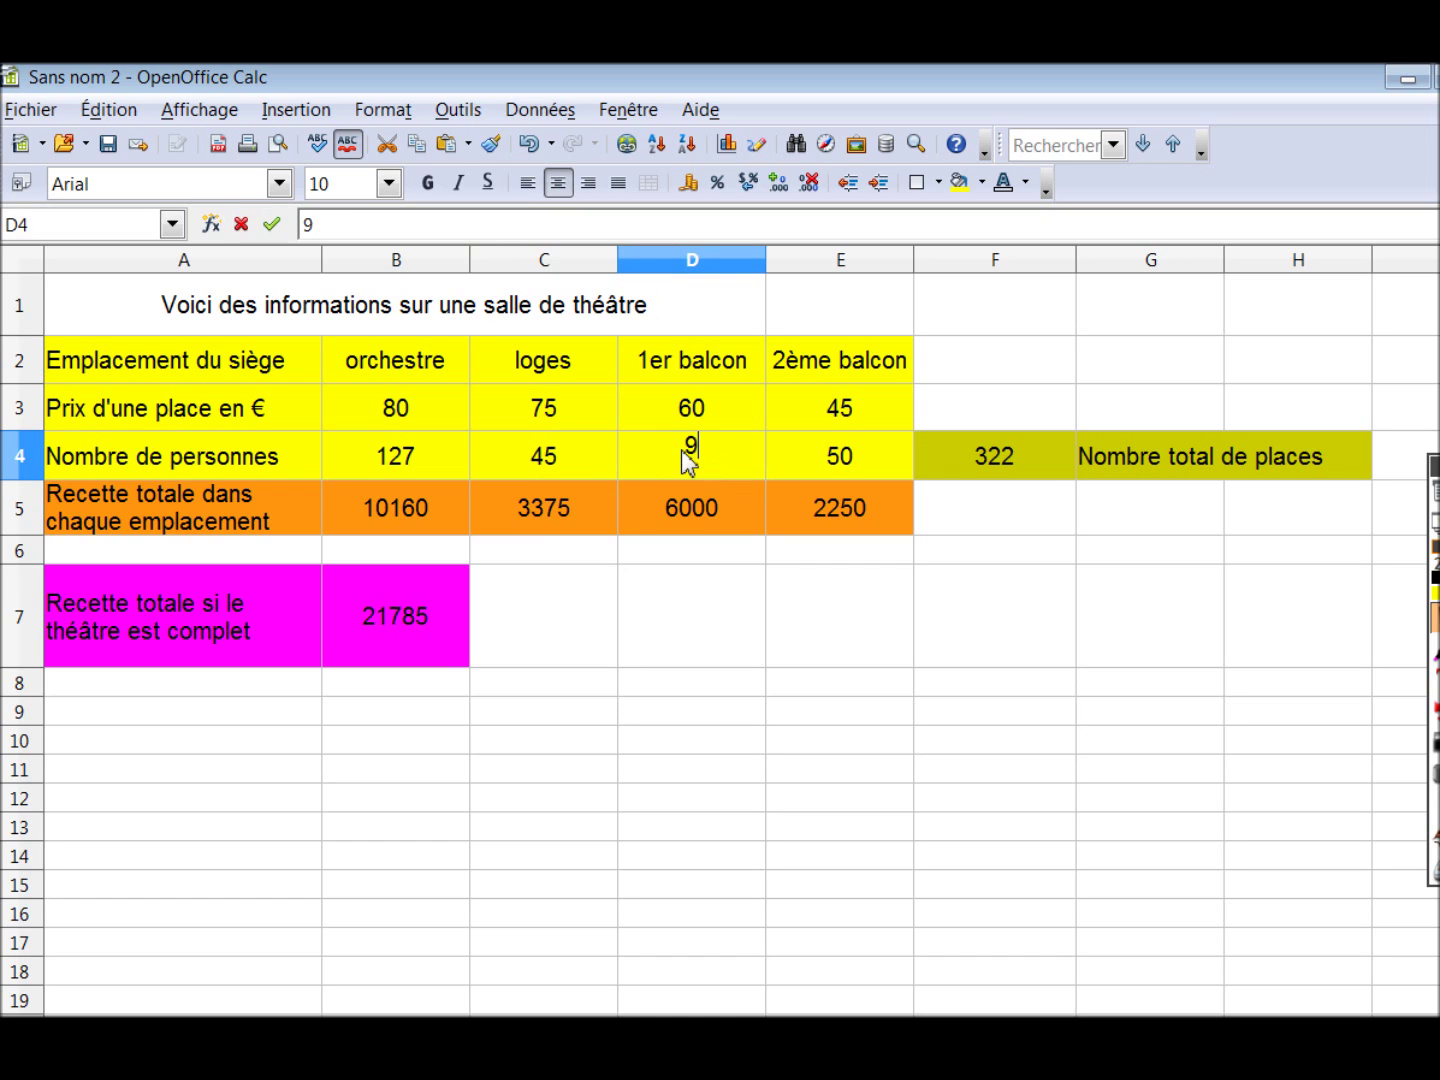
click(851, 445)
text(30)
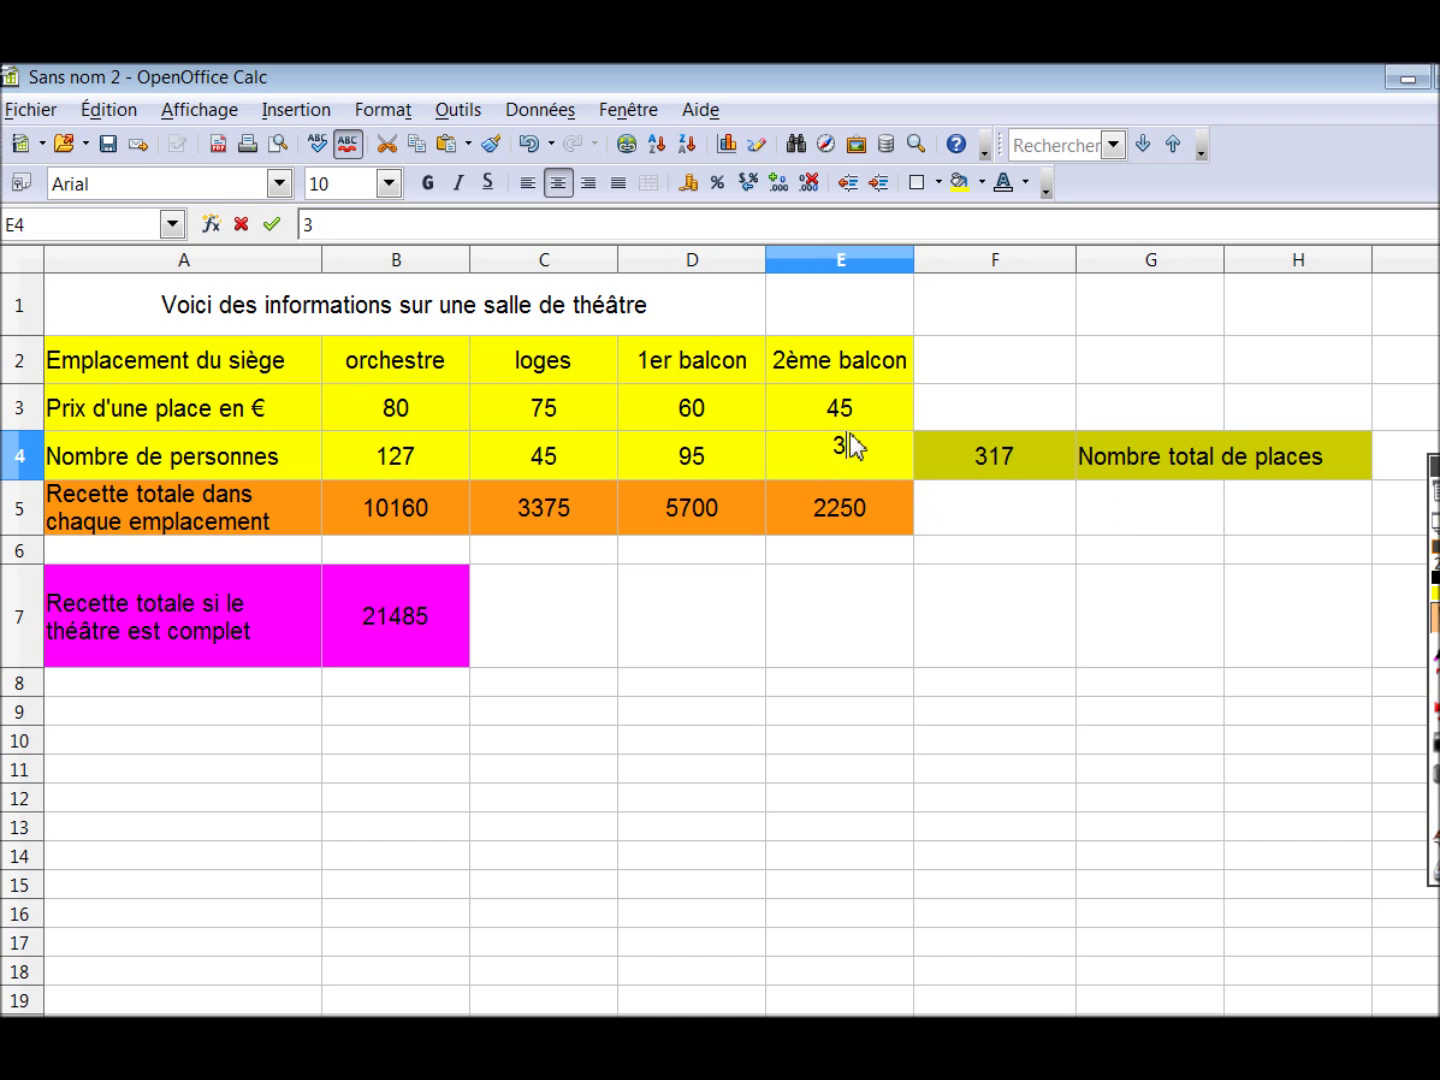
click(272, 225)
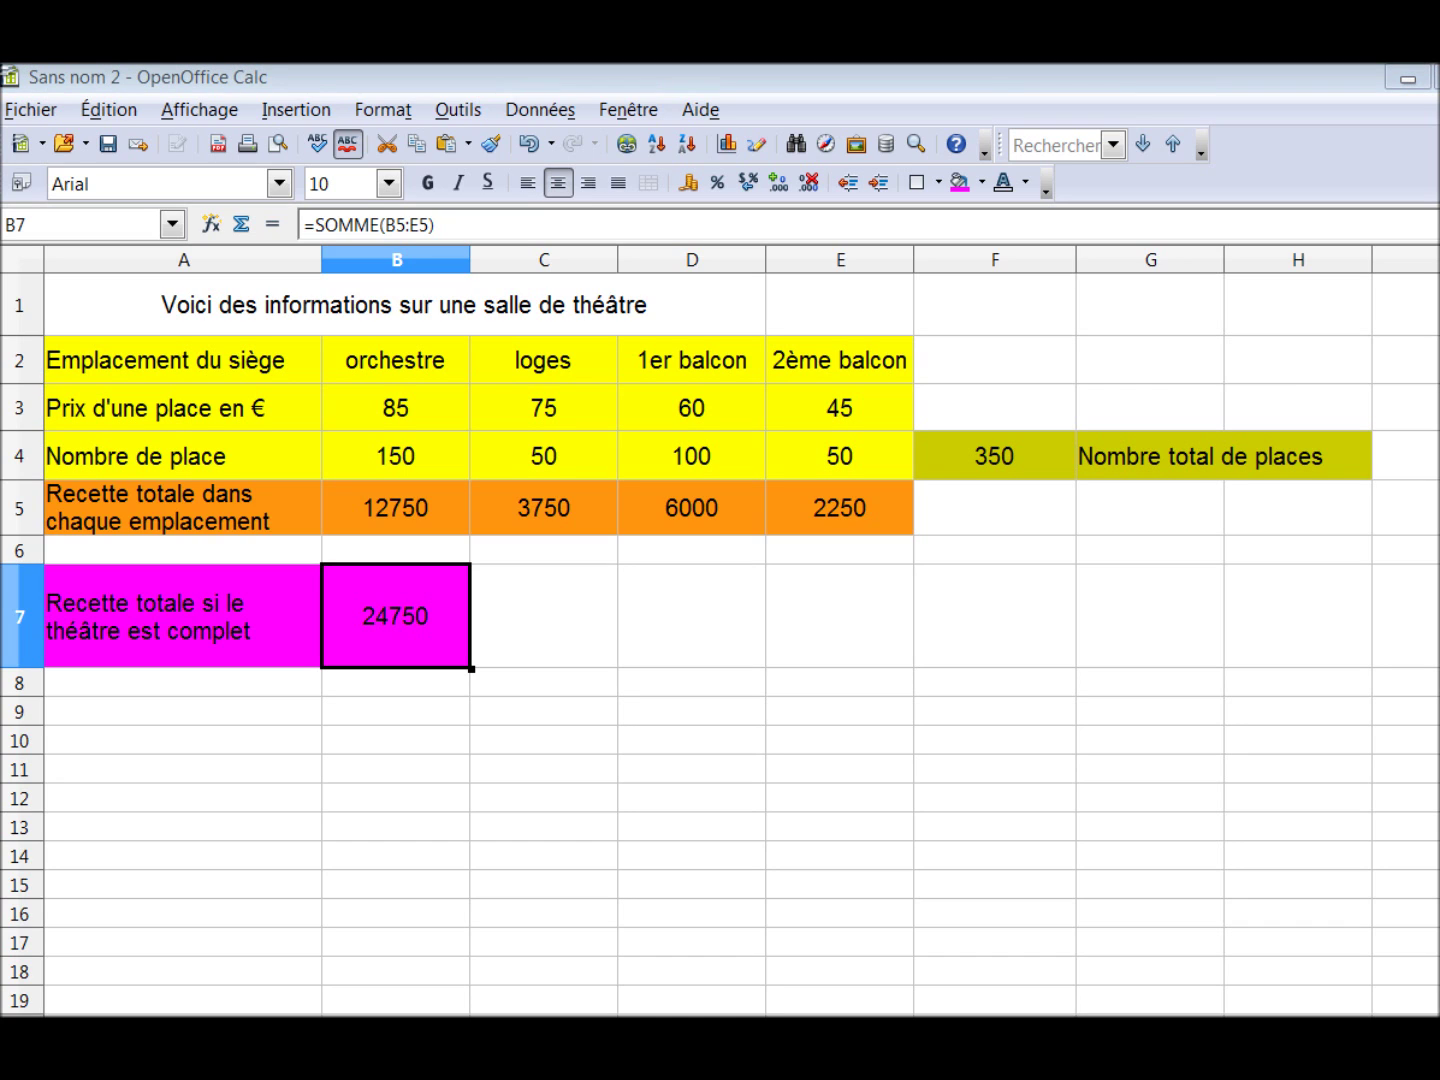
Enter the note "Fonction SOMME( de : à)" in A11 below the table
click(73, 775)
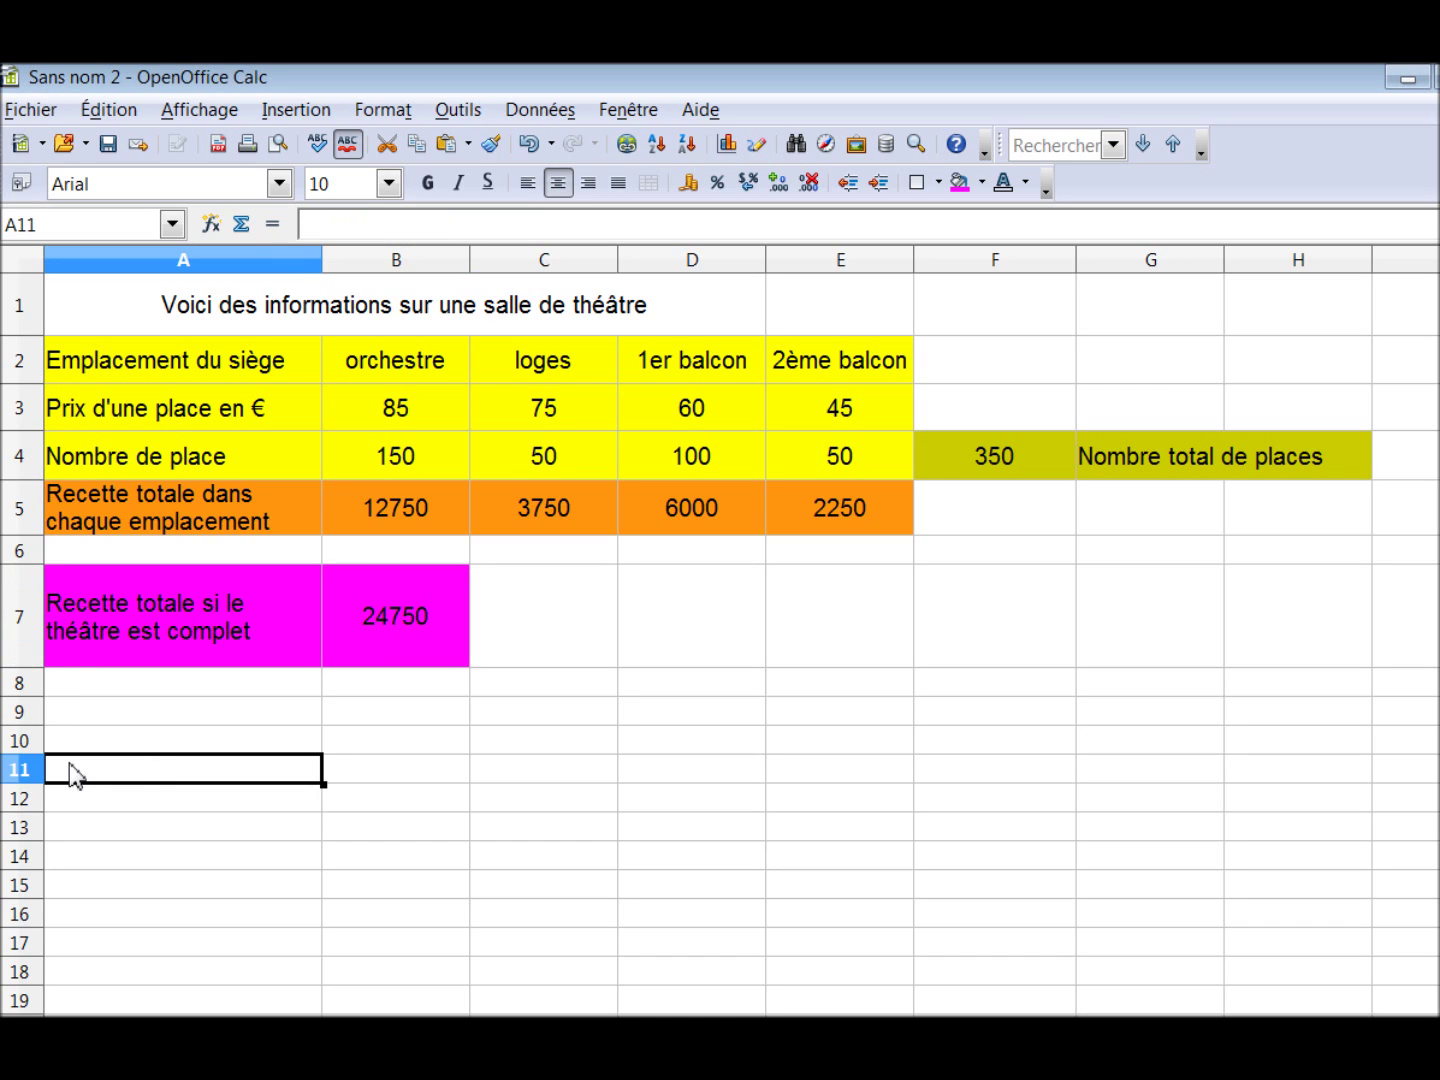
text(F)
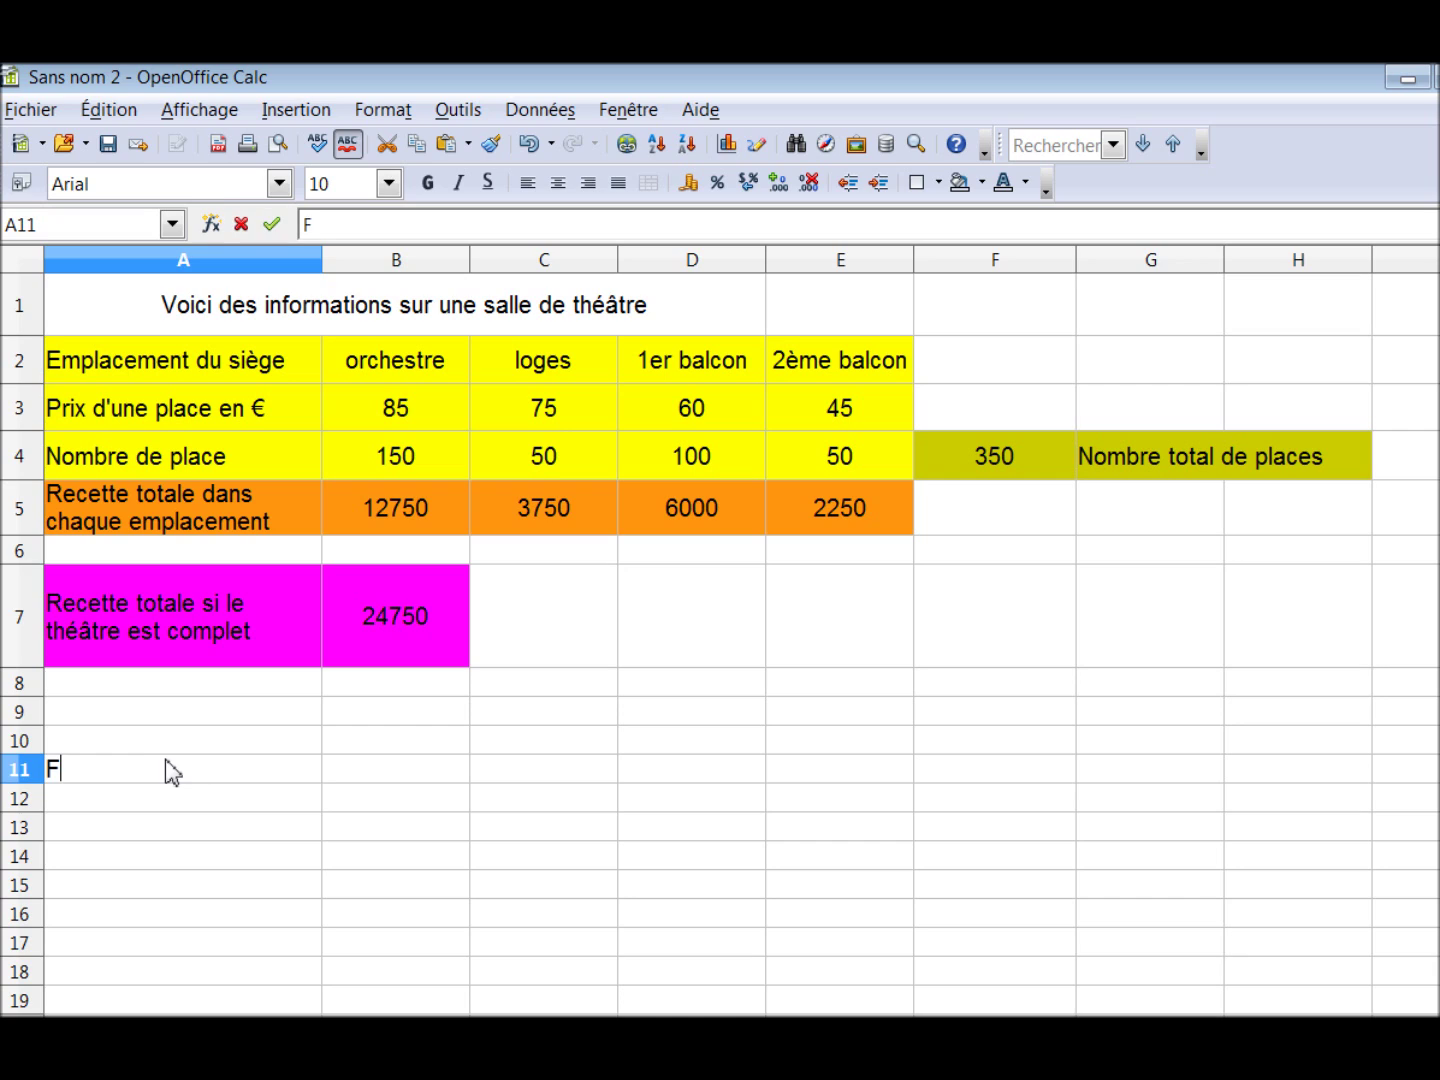
text(onction)
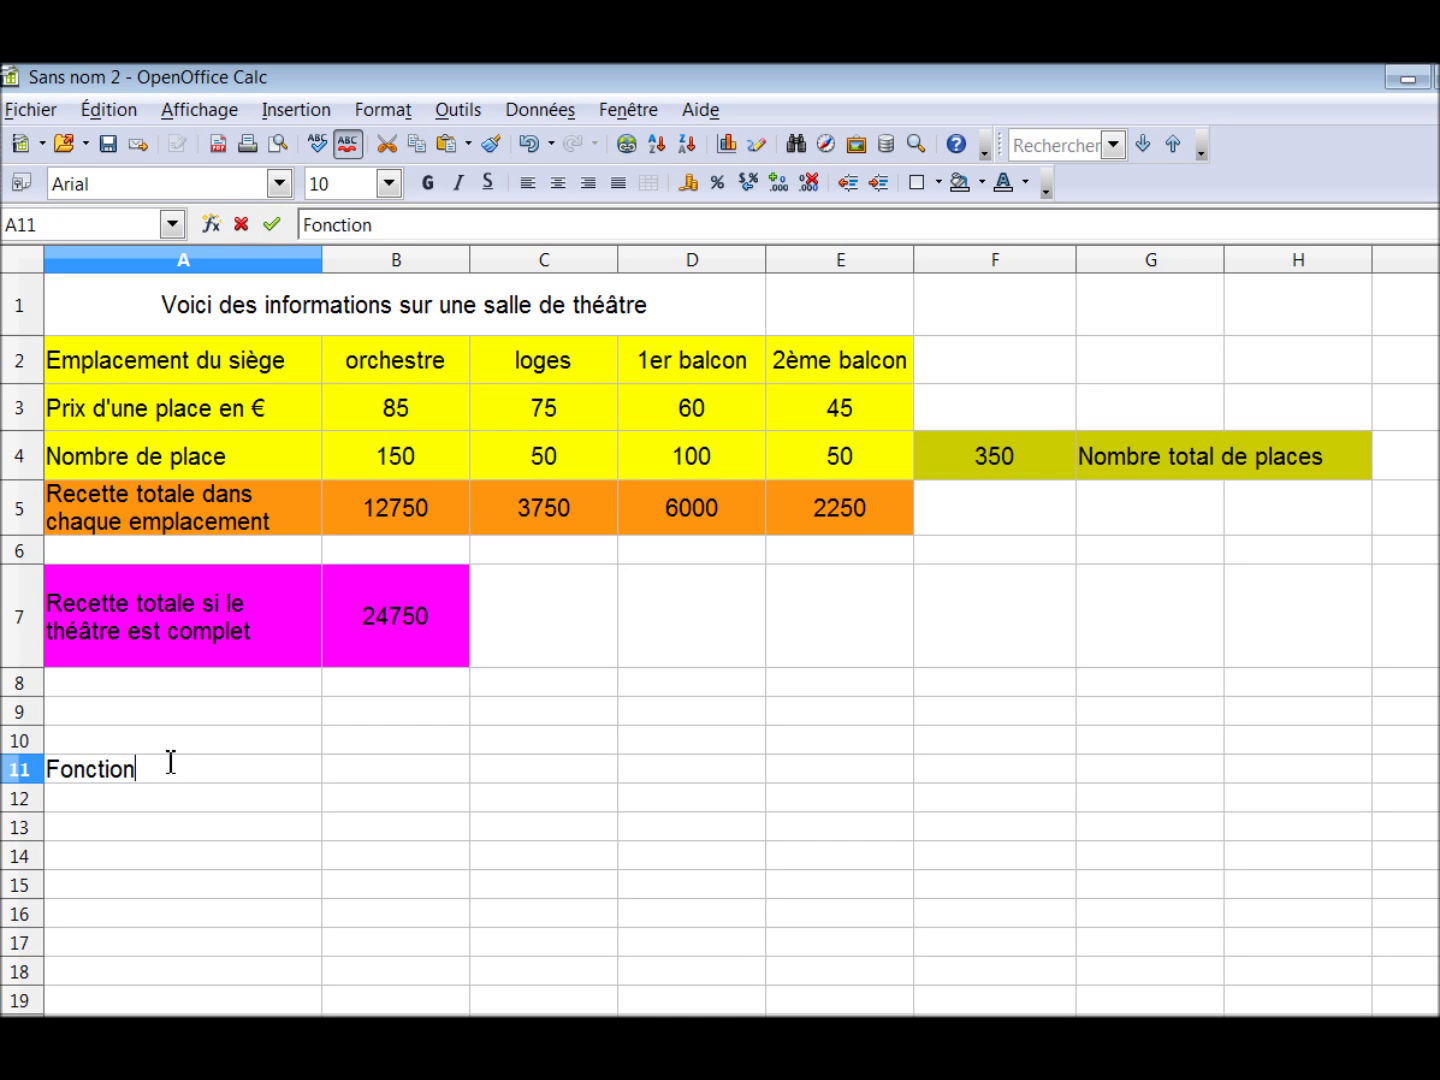
text( SOMME( d)
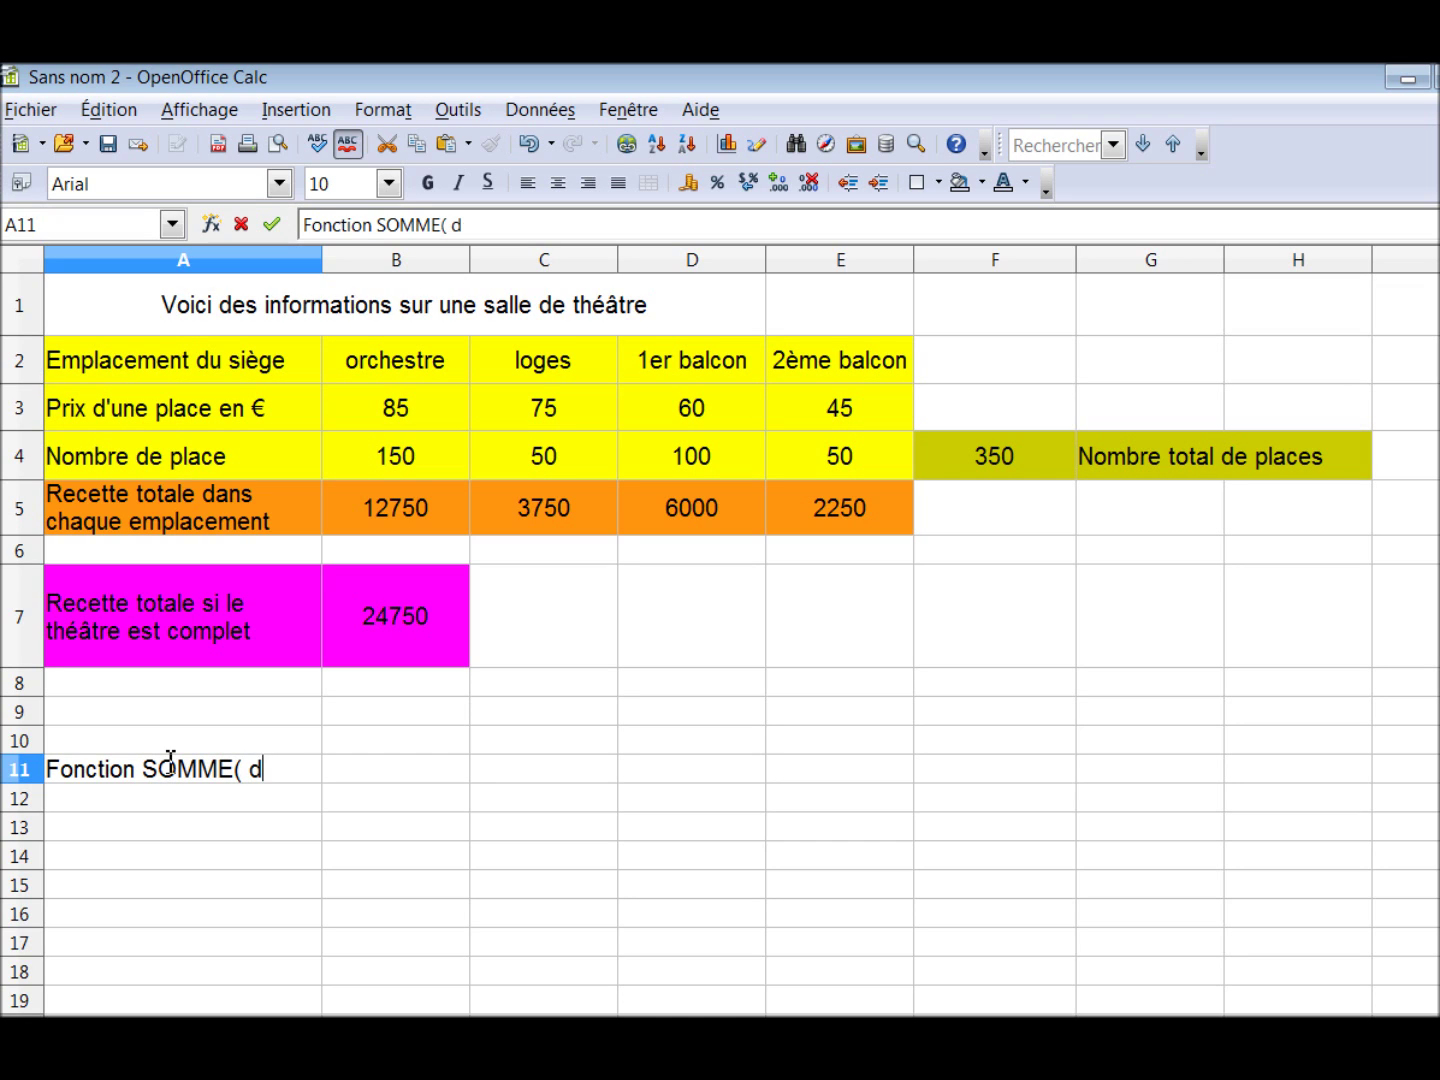
text(e : à))
Enter the note "Fonction SOMME( de ; et de ; et de..)" in A13, reusing the start of the A11 note
click(74, 828)
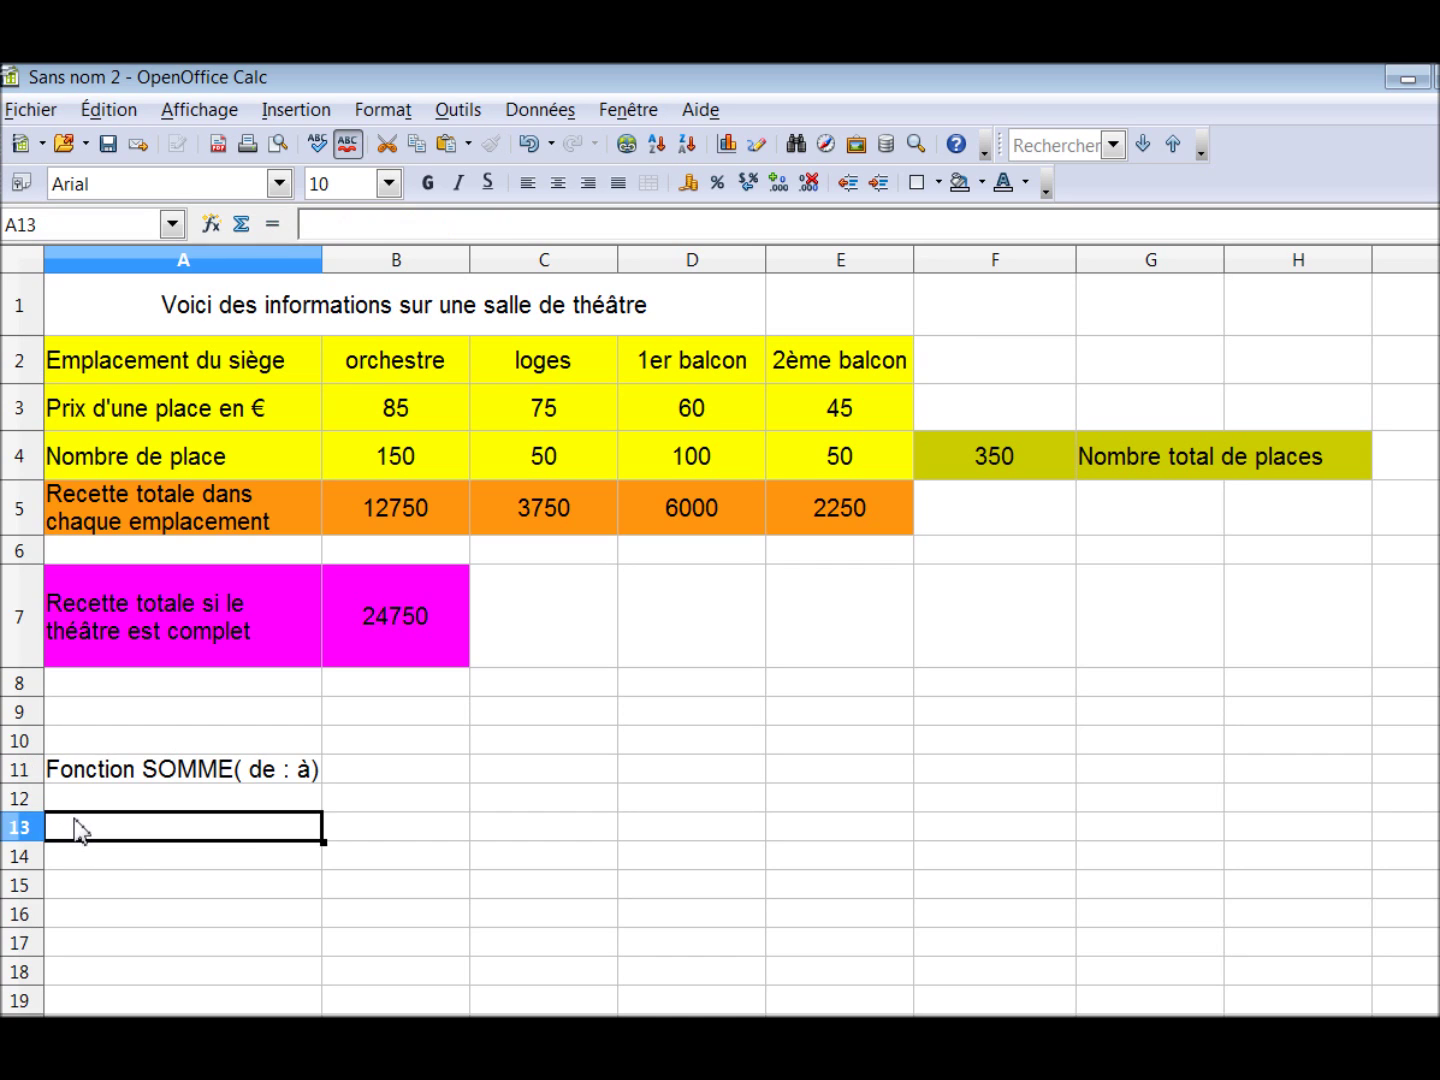
text(Fonctio)
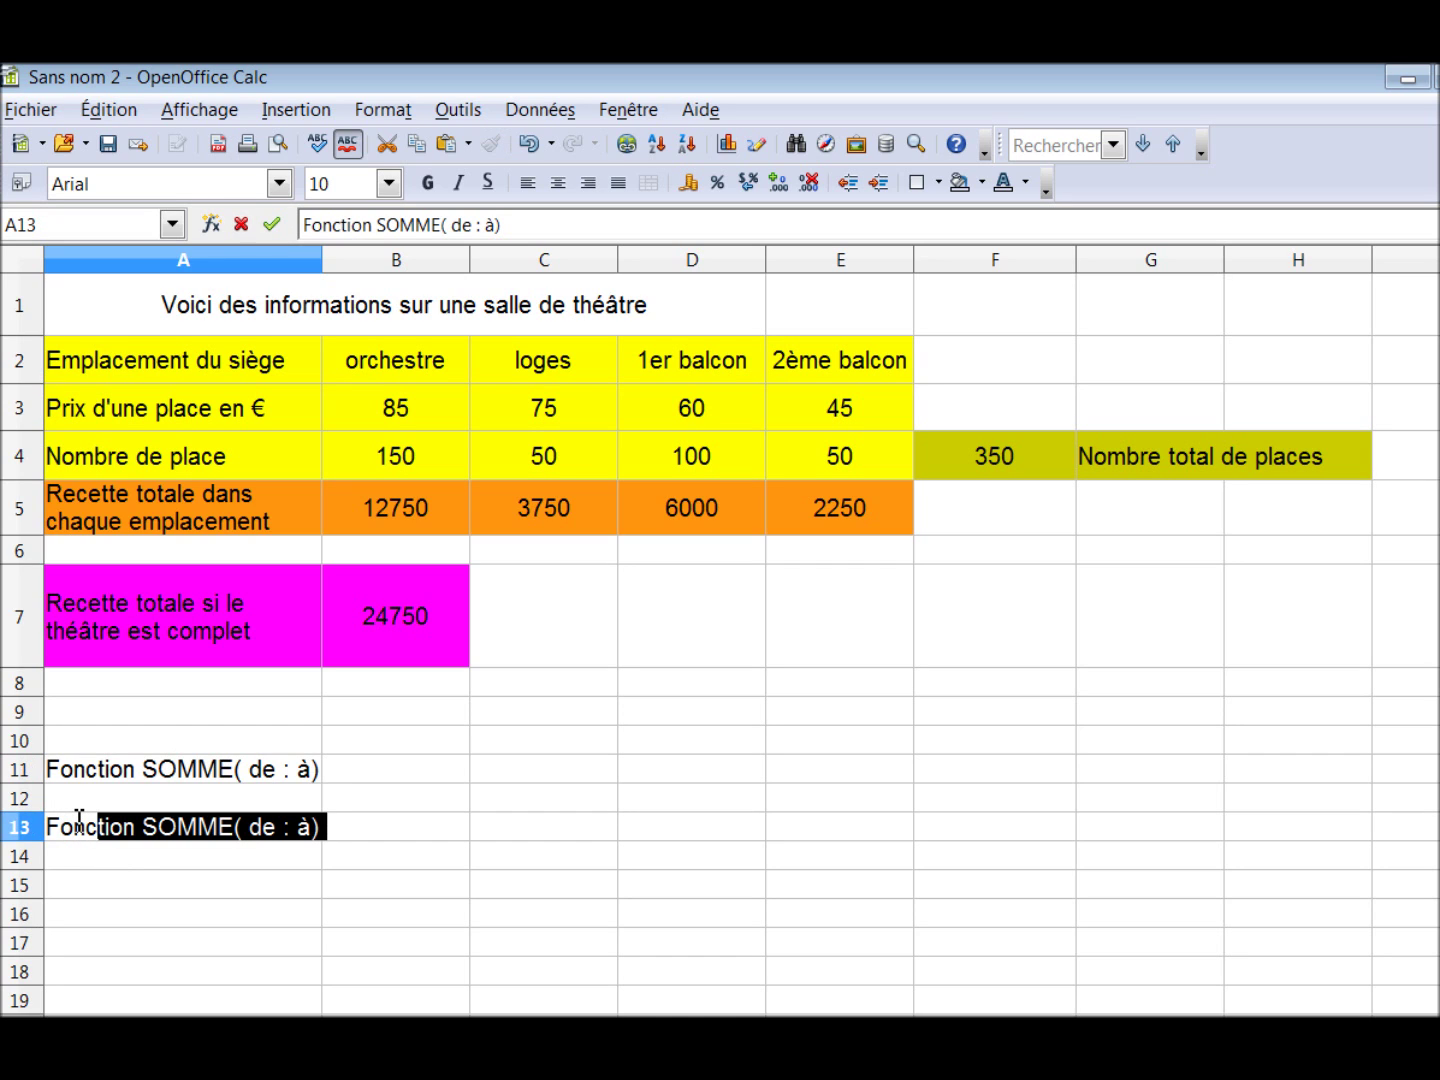
text(n)
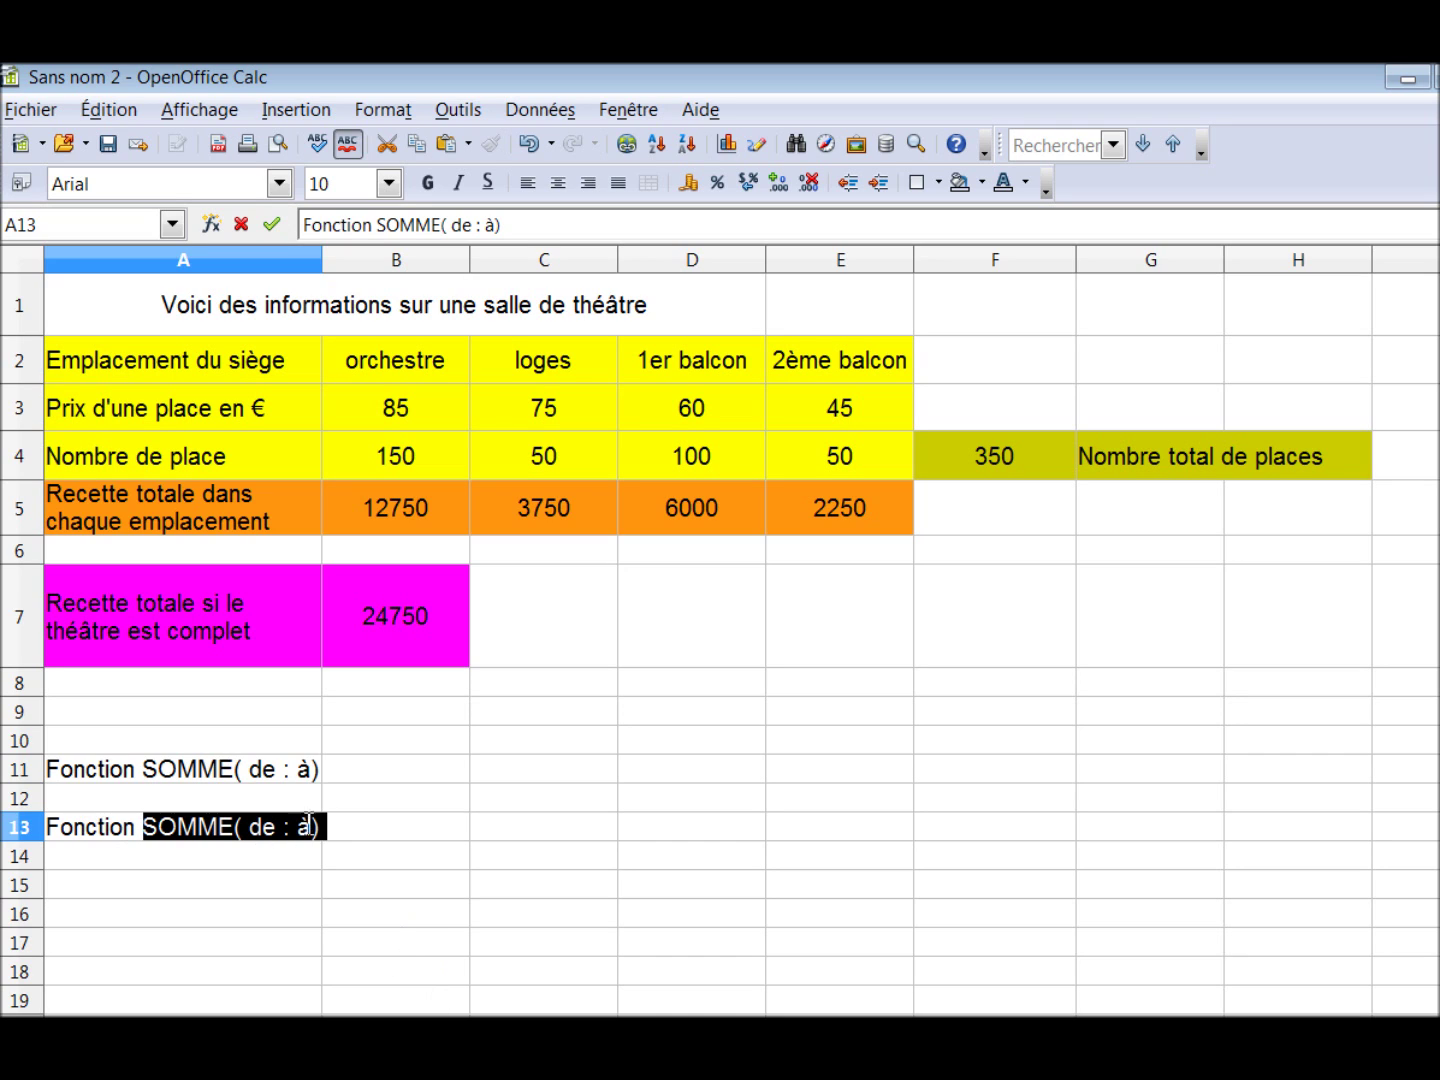
drag(313, 830, 257, 838)
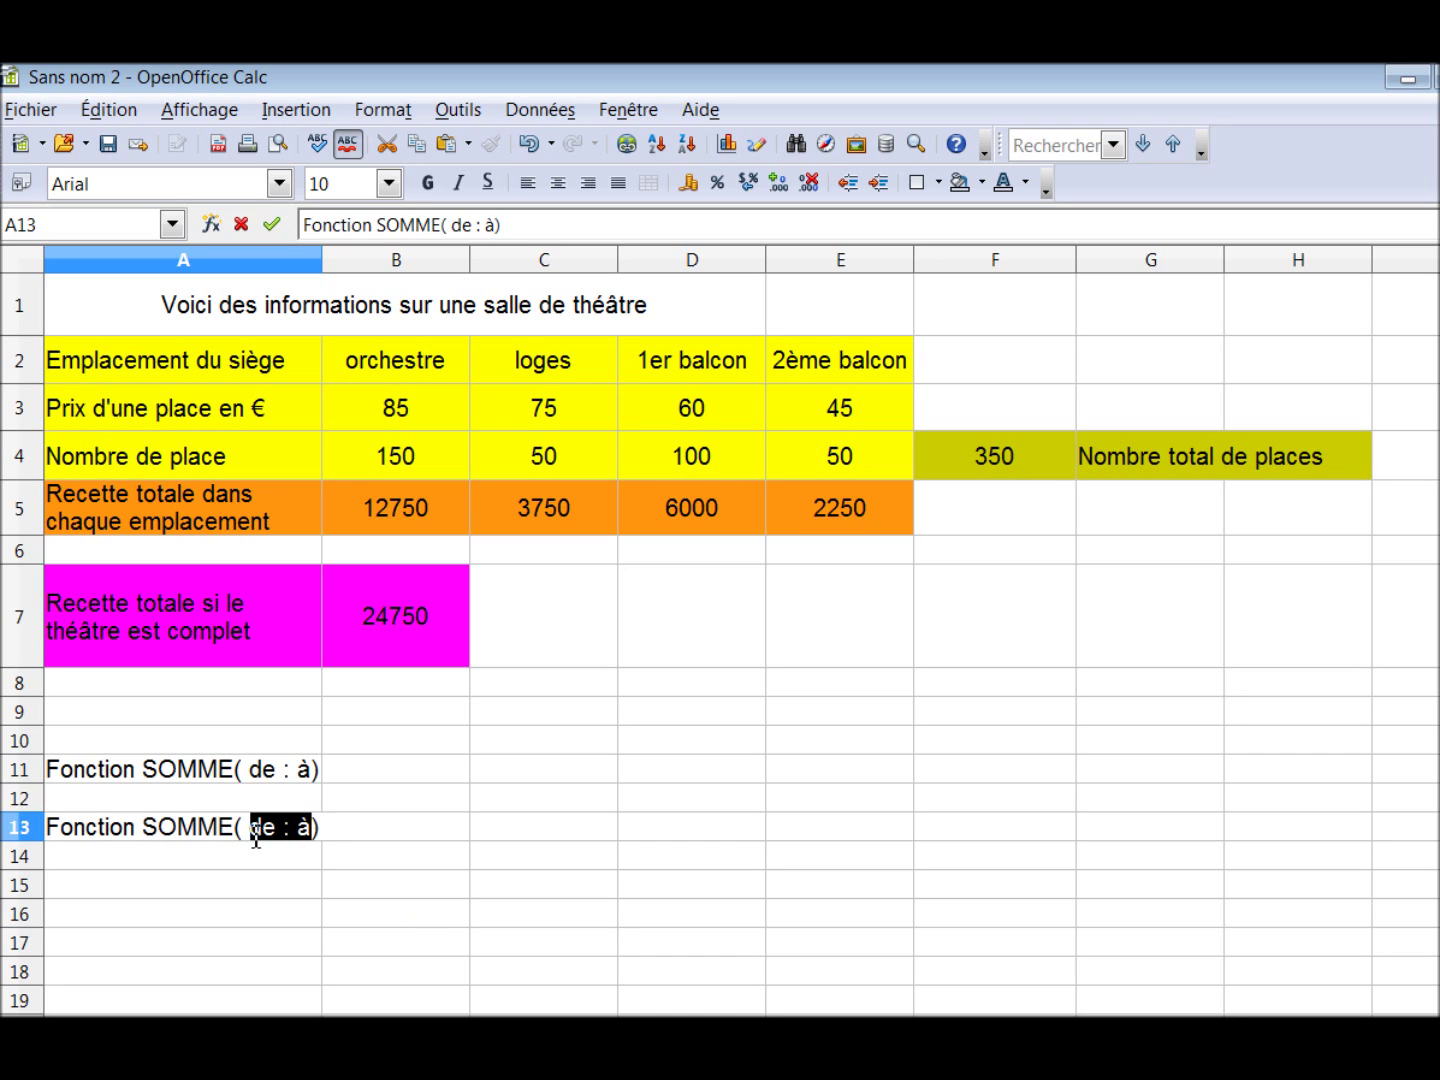
text(de)
text( :)
key(BackSpace)
key(BackSpace)
text(;)
text( et d)
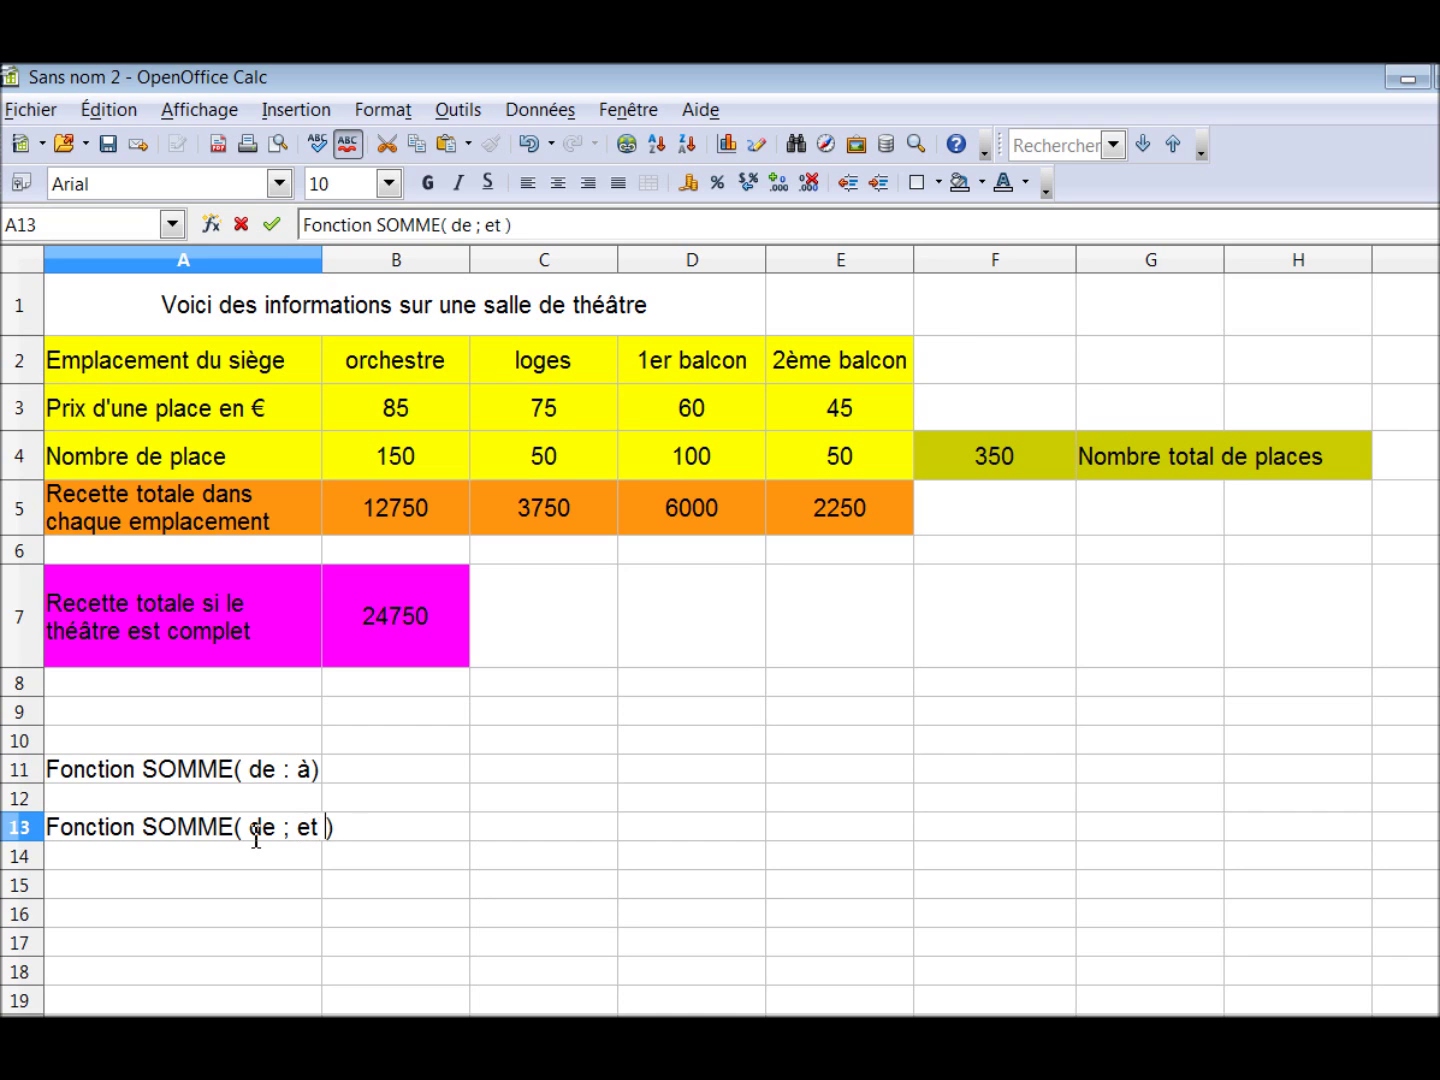
text(e ; et de)
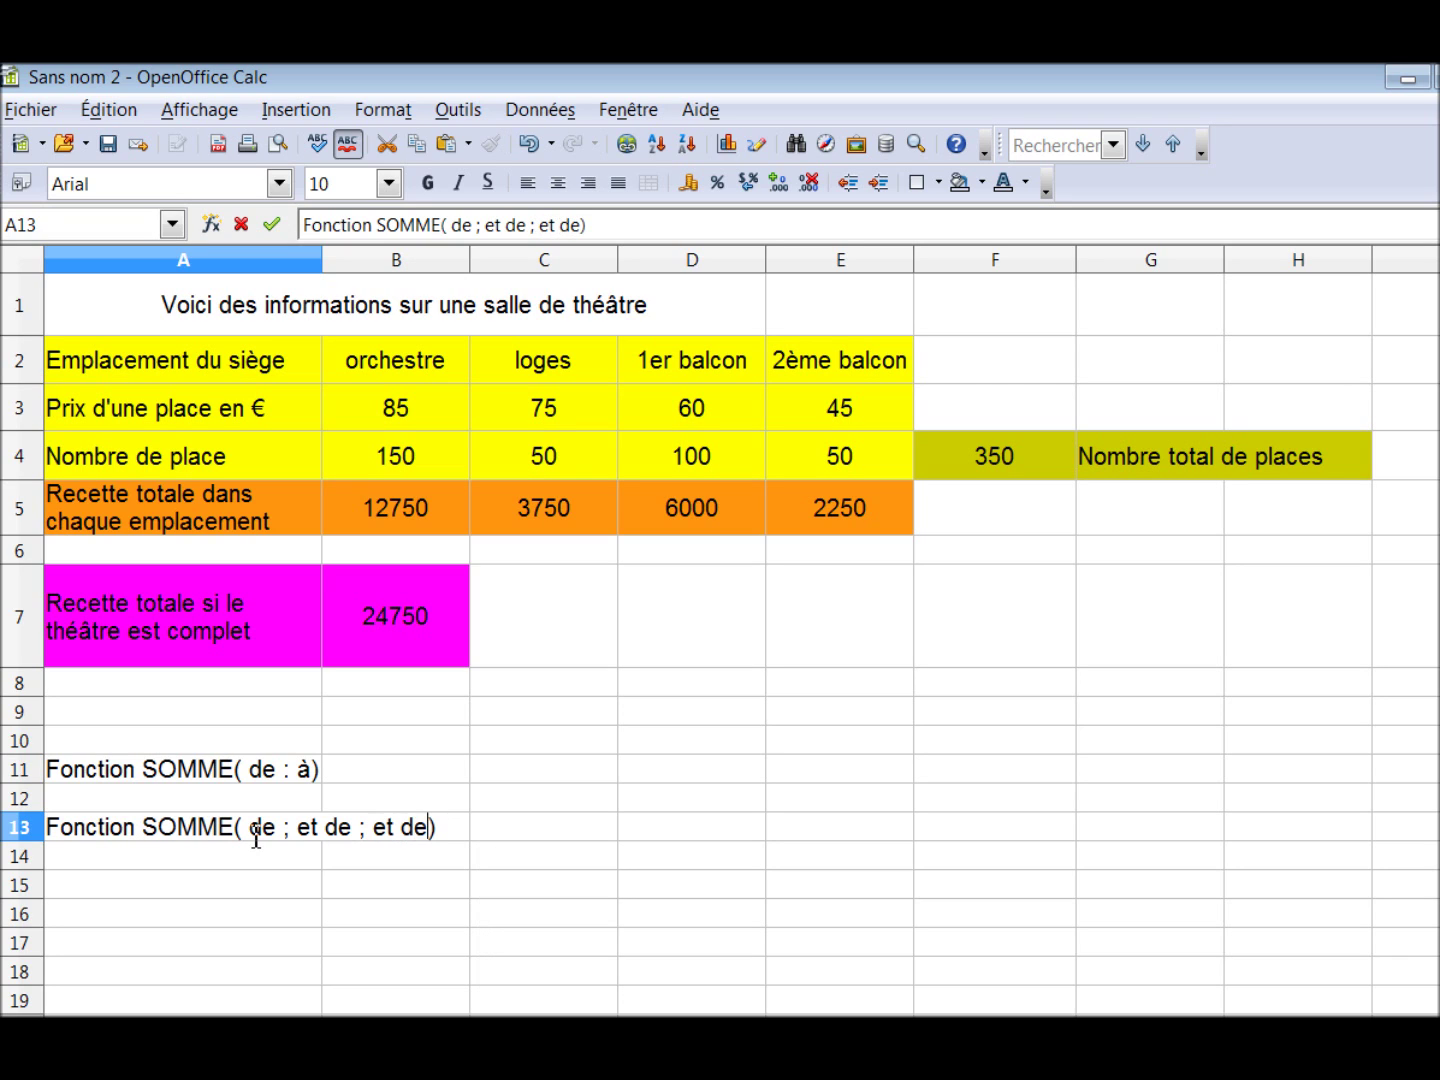
text(..)
Write the note "Multiplication *" in A15
click(100, 892)
text(Mulyipl)
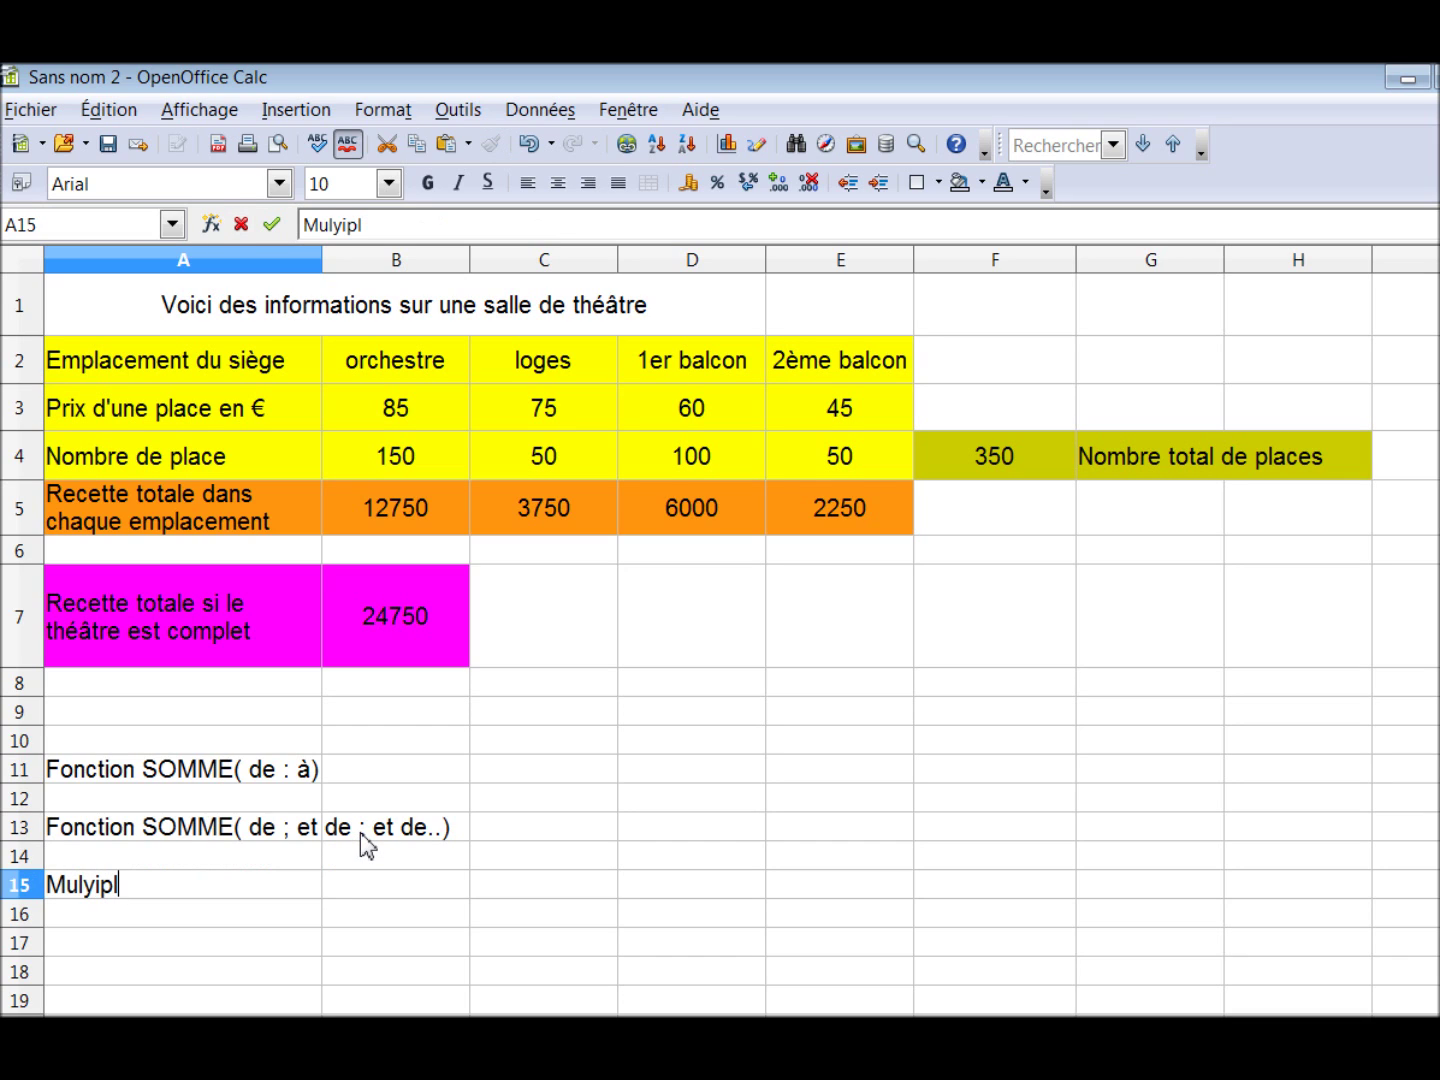
key(BackSpace)
key(BackSpace)
key(BackSpace)
key(BackSpace)
text(tiplication )
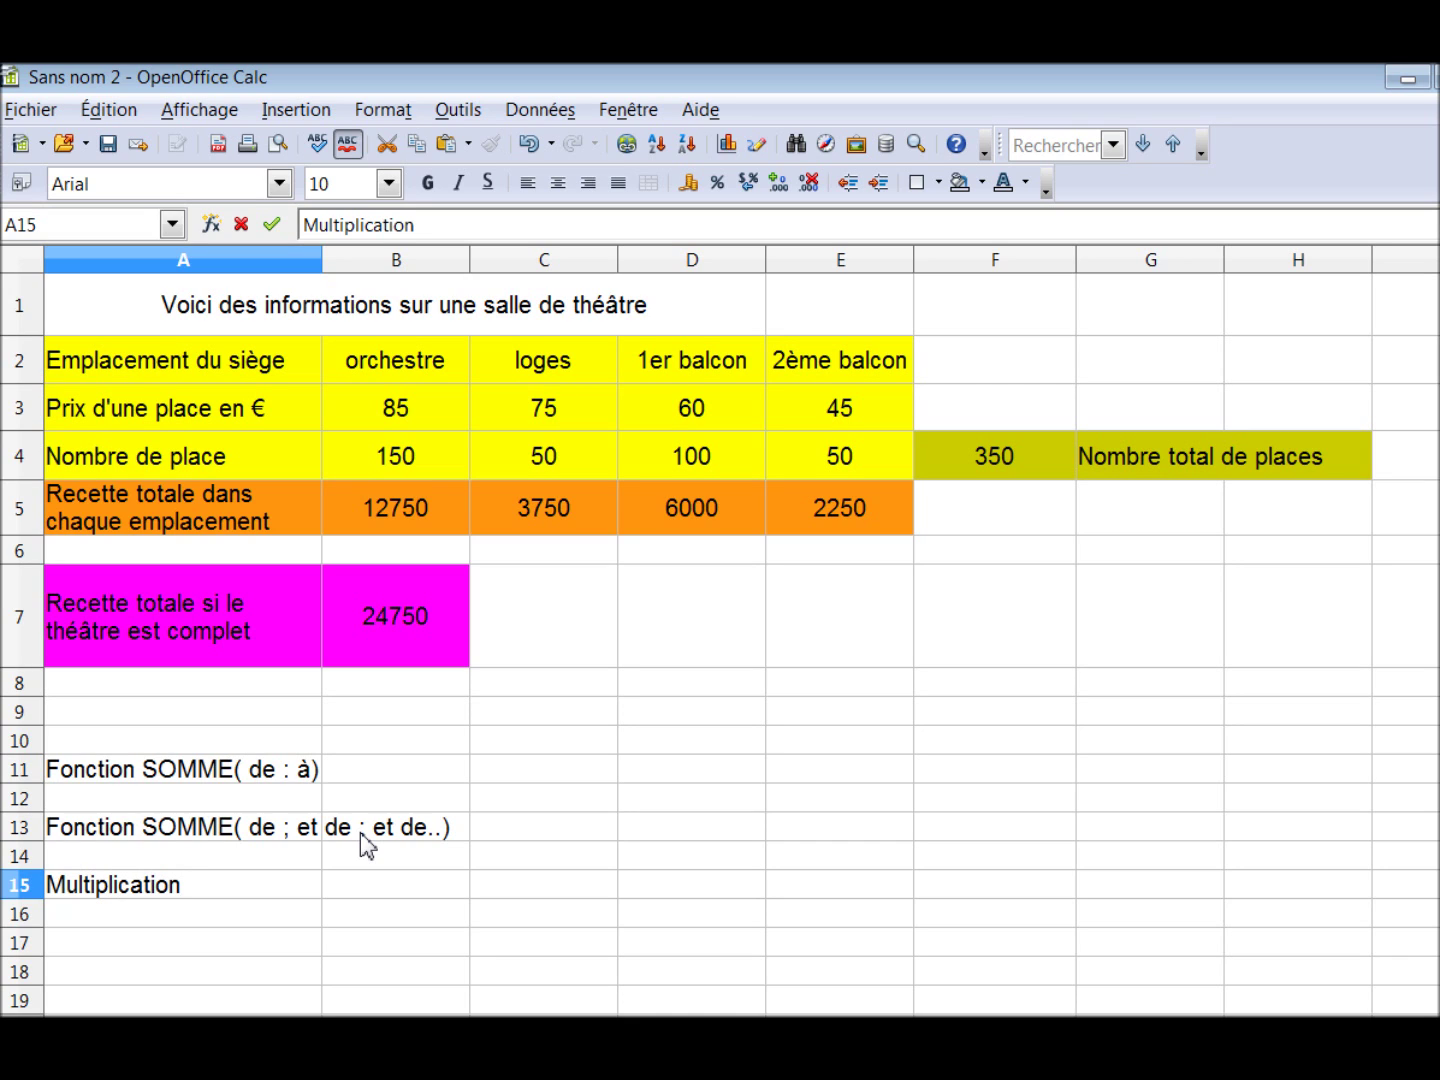
text( *)
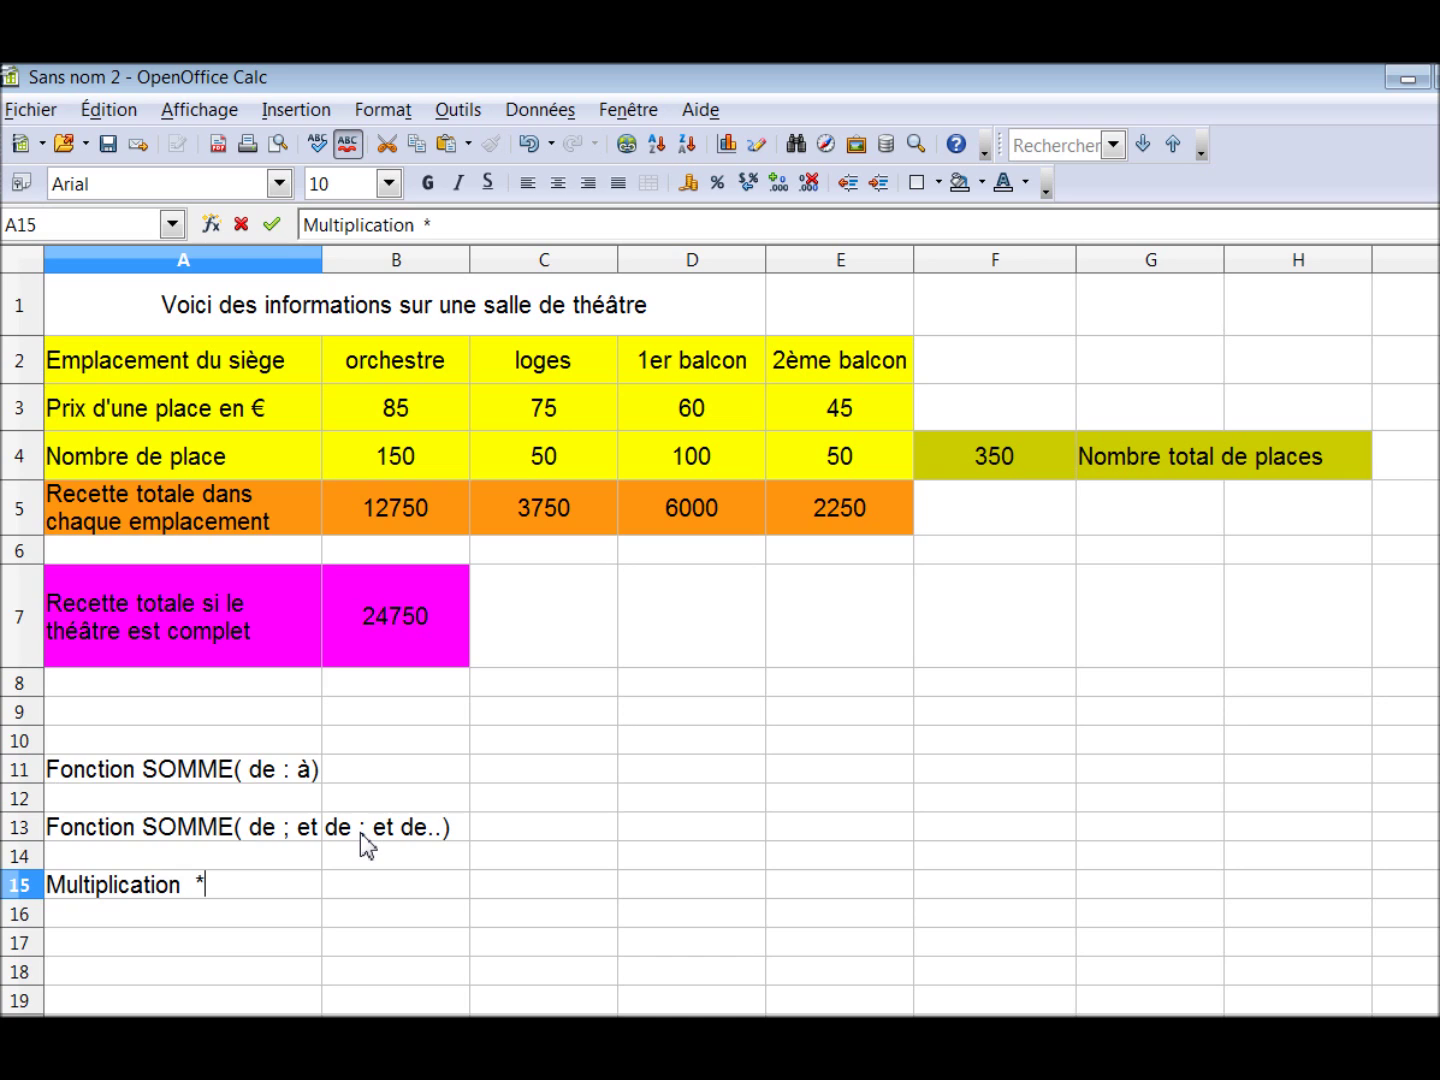